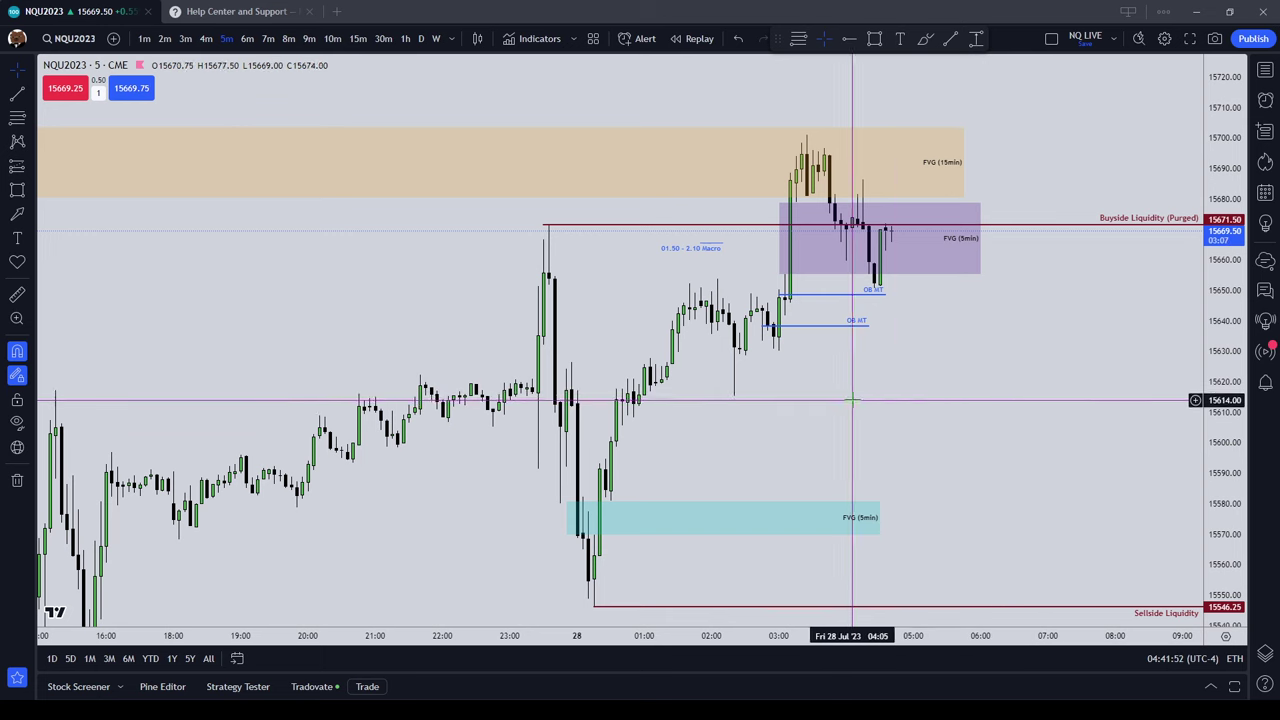
# - Close the Help Center tab and draw a rectangle over the price gap at 27 Jul 23:20–23:30, from 15621.00 to 15632.25
pyautogui.moveTo(851, 400); pyautogui.dragTo(1023, 209)
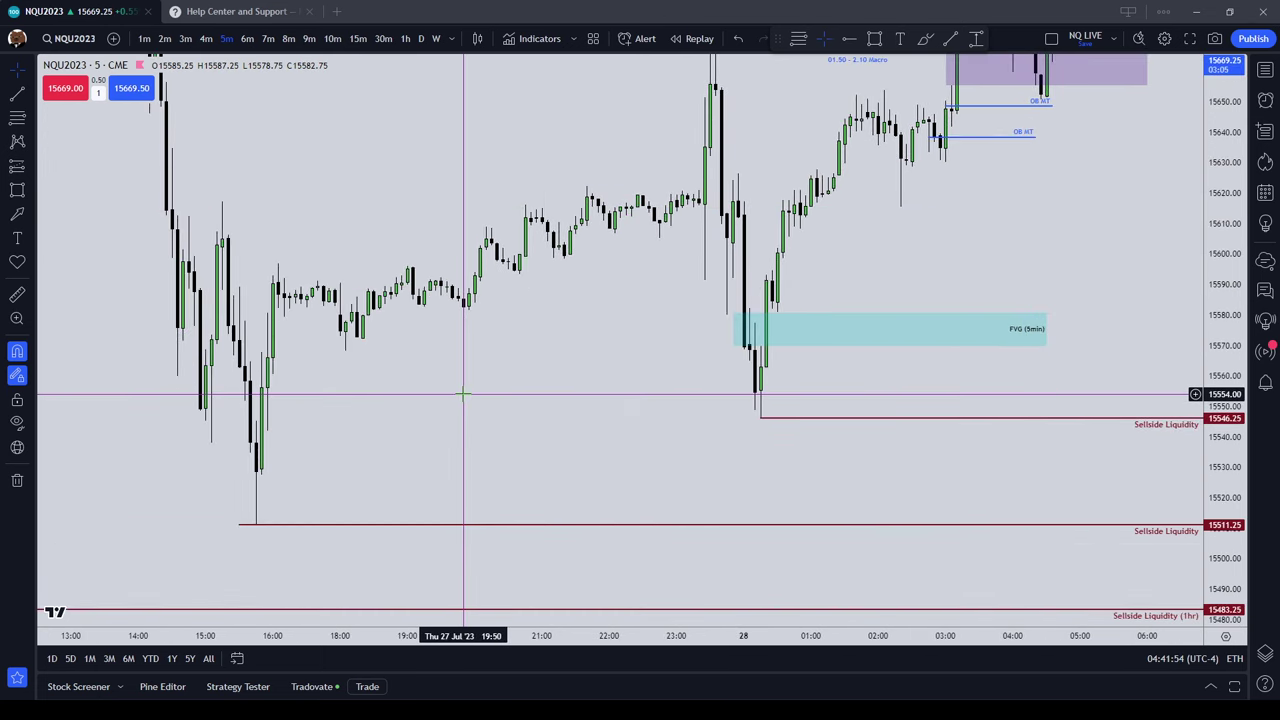
pyautogui.scroll(-1, 486, 405)
pyautogui.scroll(3, 527, 396)
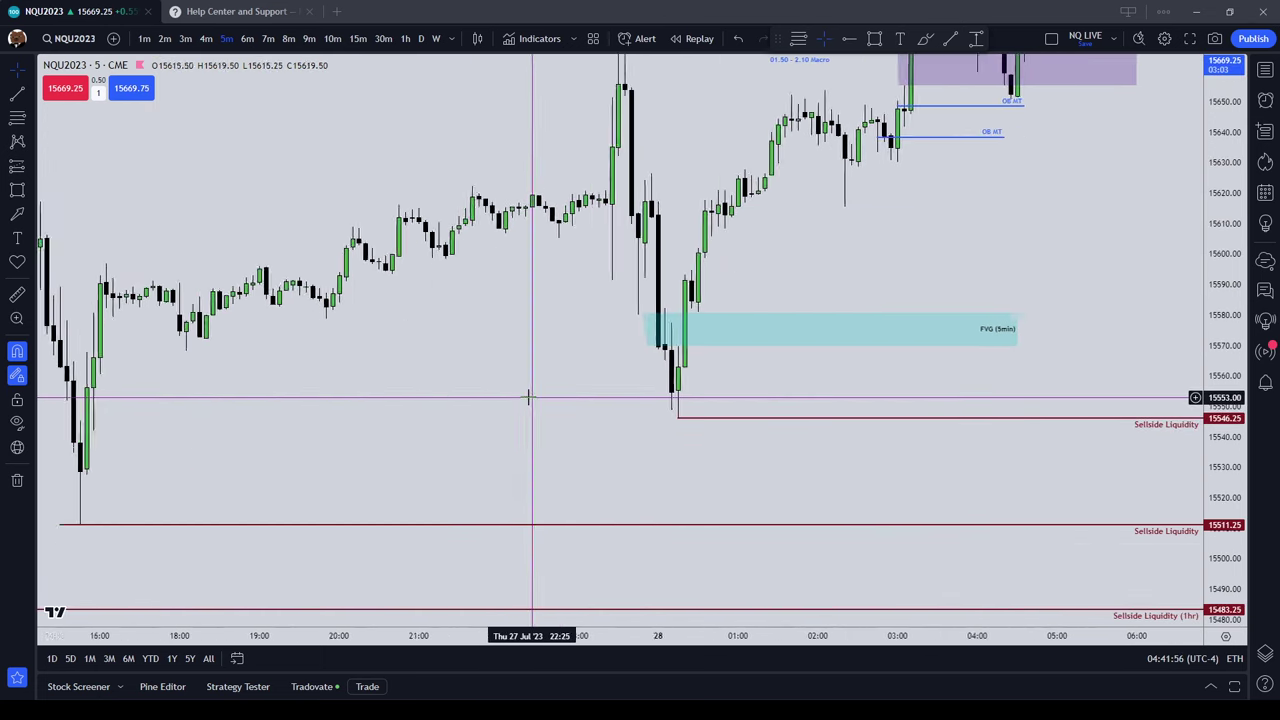
pyautogui.moveTo(521, 378); pyautogui.dragTo(446, 542)
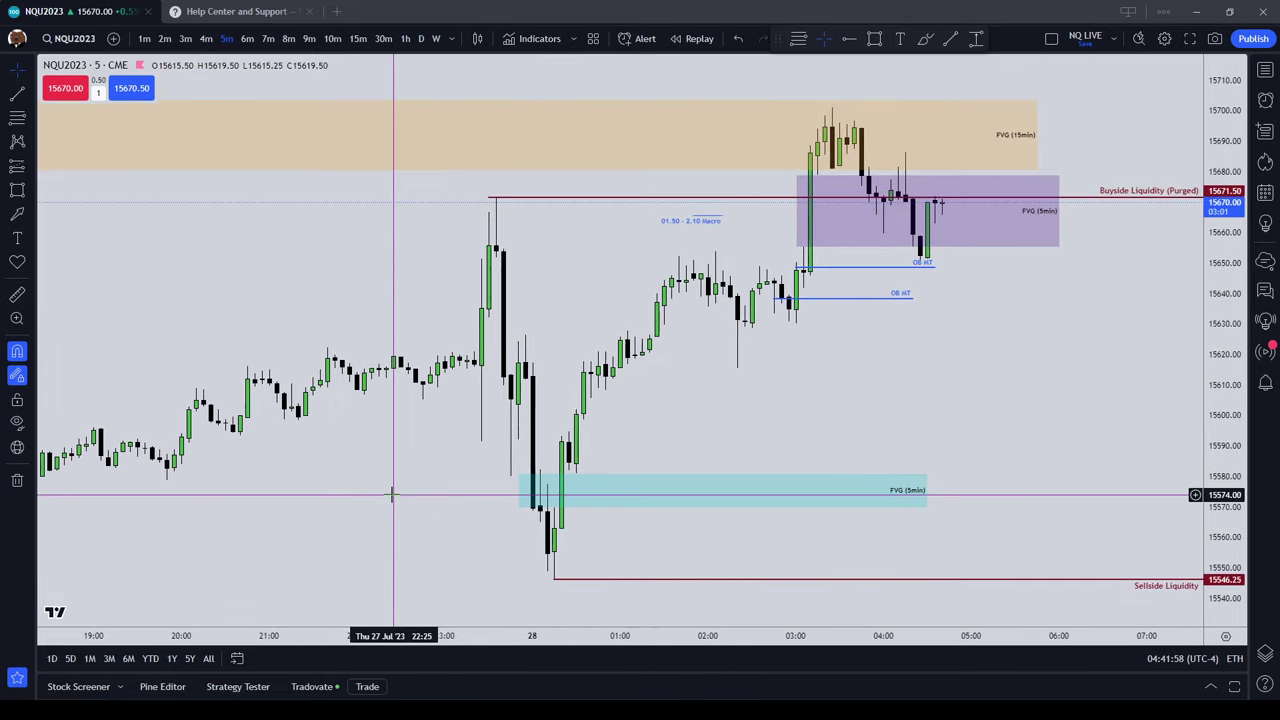
pyautogui.hscroll(-1, 400, 494)
pyautogui.hscroll(-5, 405, 494)
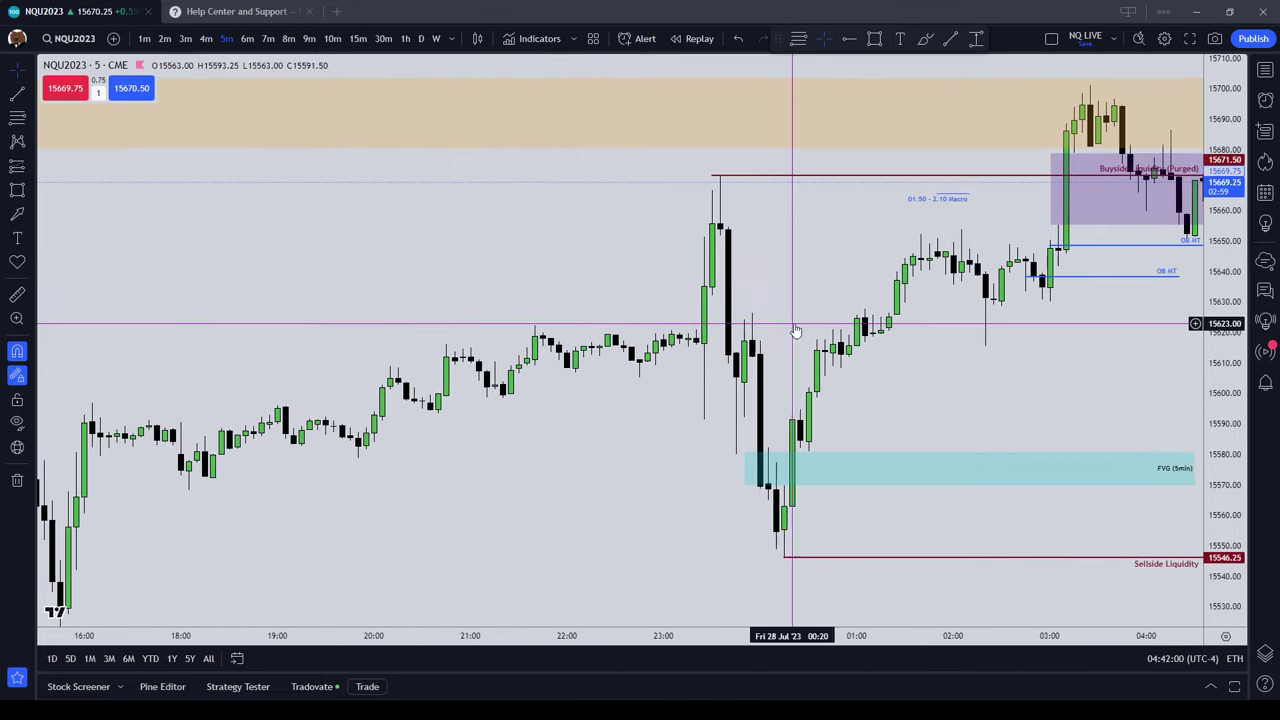
pyautogui.click(17, 190)
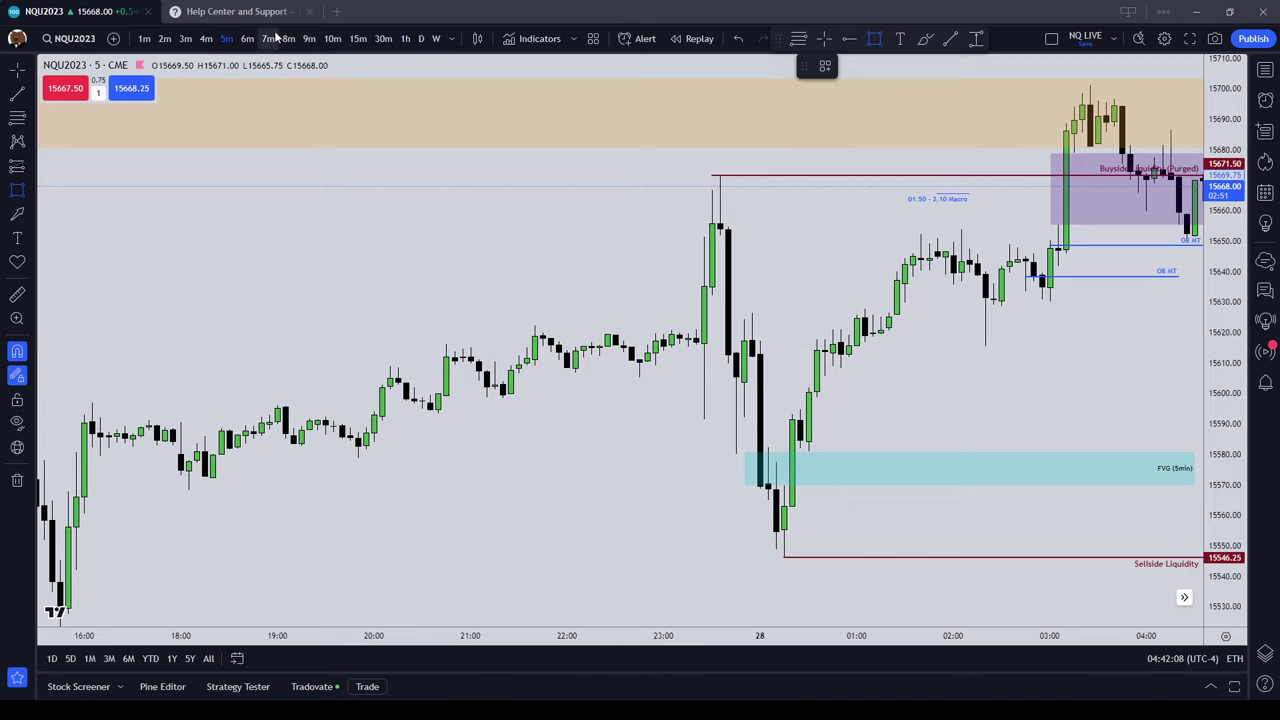
pyautogui.click(310, 12)
pyautogui.click(697, 318)
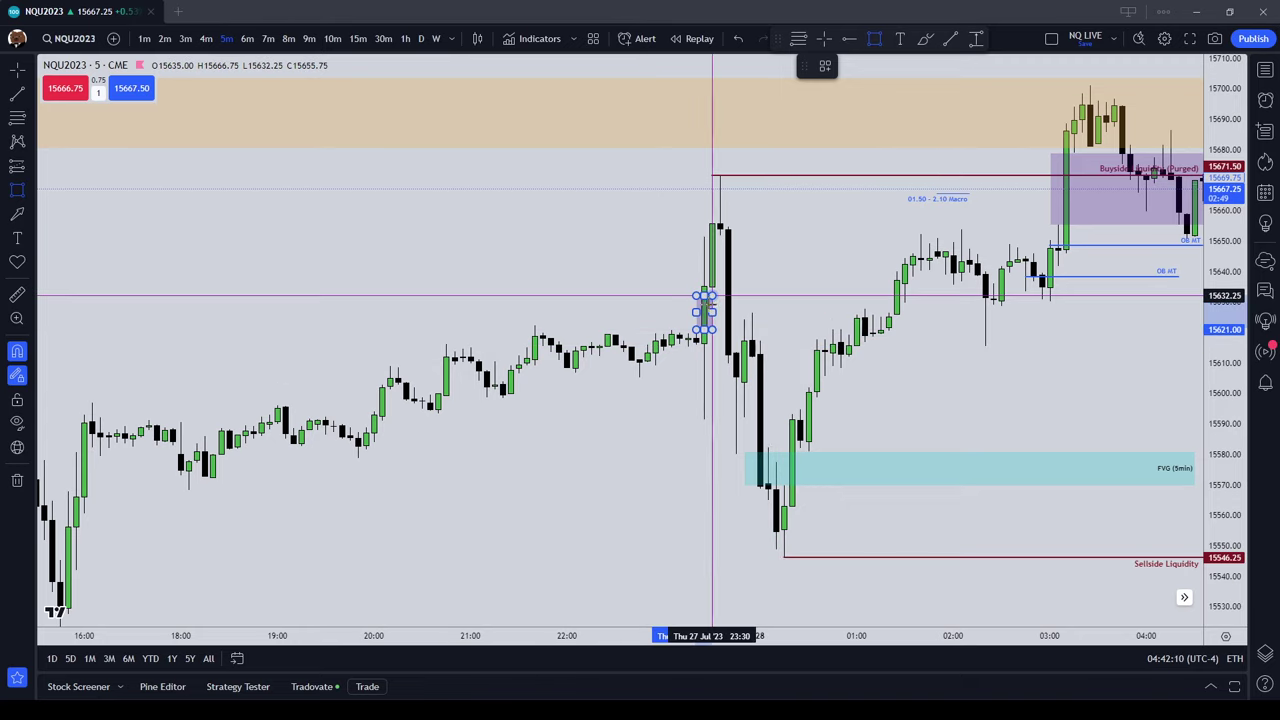
pyautogui.click(712, 296)
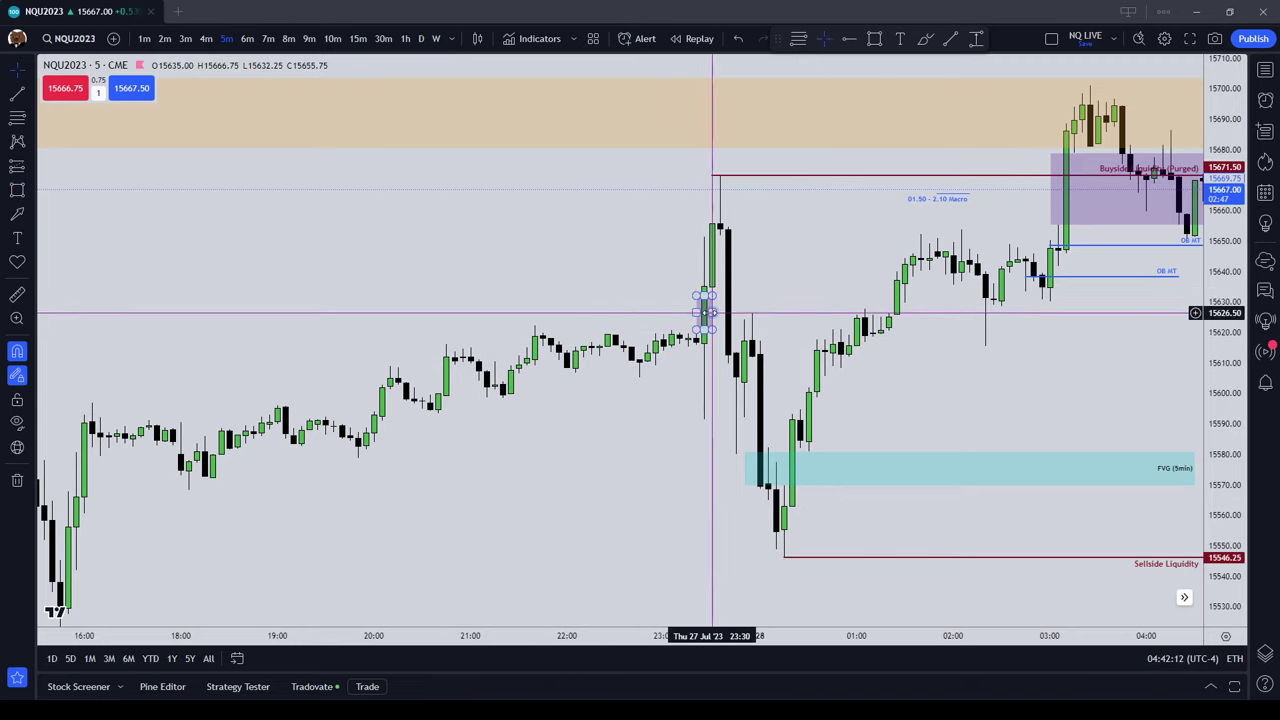
# - Extend the new rectangle to 28 Jul 00:20 and apply the IFVG (5min) drawing template to it
pyautogui.moveTo(716, 312); pyautogui.dragTo(792, 312)
pyautogui.click(826, 66)
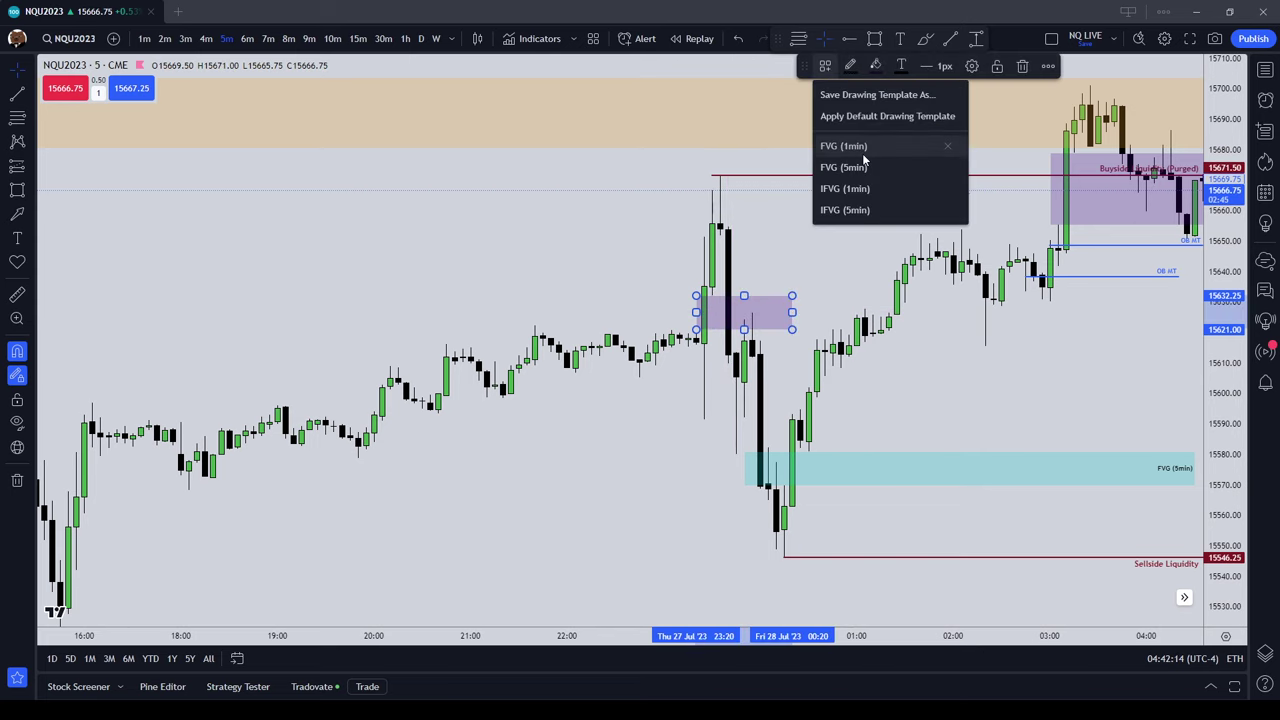
pyautogui.click(862, 209)
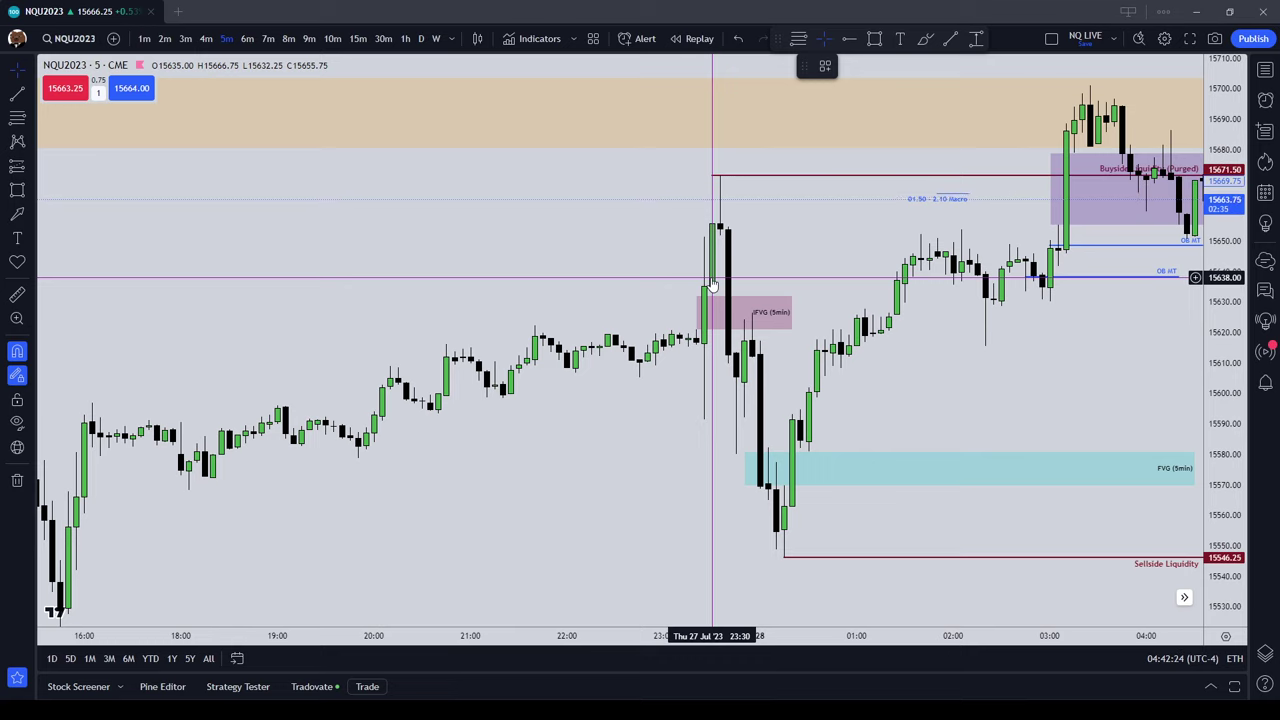
pyautogui.moveTo(792, 311)
pyautogui.mouseDown()
pyautogui.moveTo(768, 309)
pyautogui.moveTo(791, 311)
pyautogui.mouseUp()
pyautogui.click(797, 289)
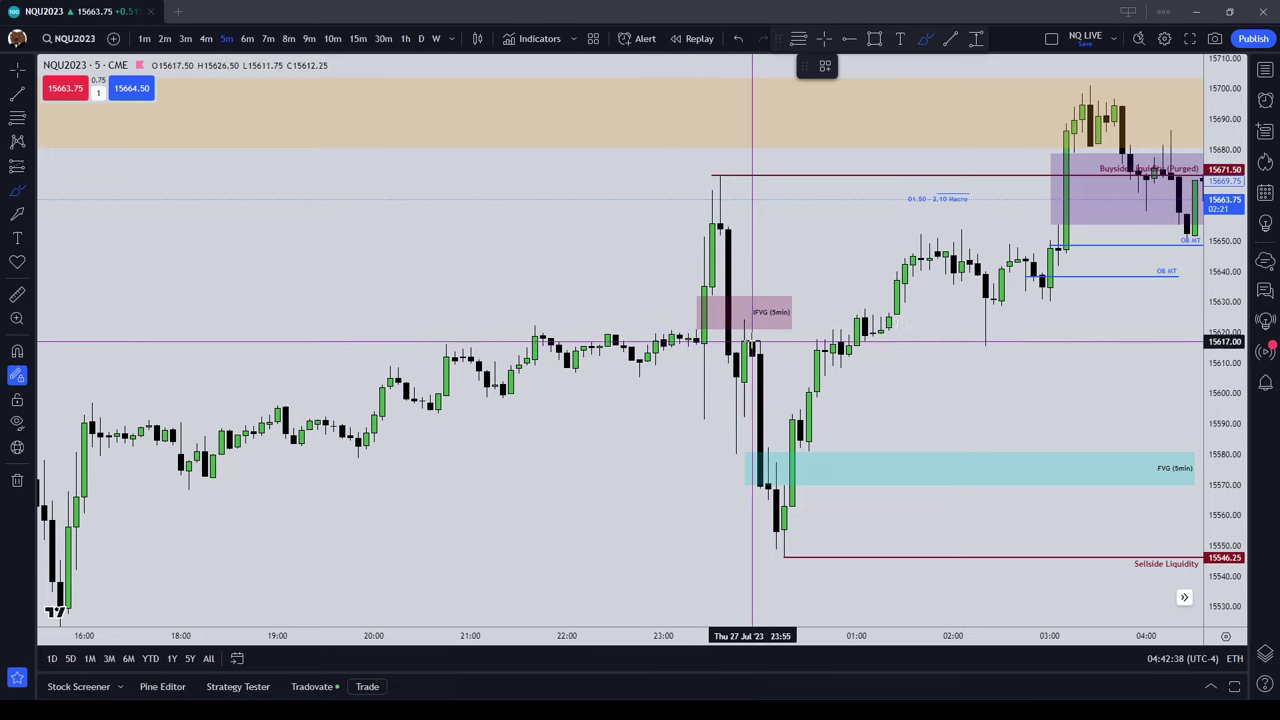
# - With the brush, line the IFVG box's lower edge, circle the candle tops touching it, and sketch a downward arrow below
pyautogui.click(704, 329)
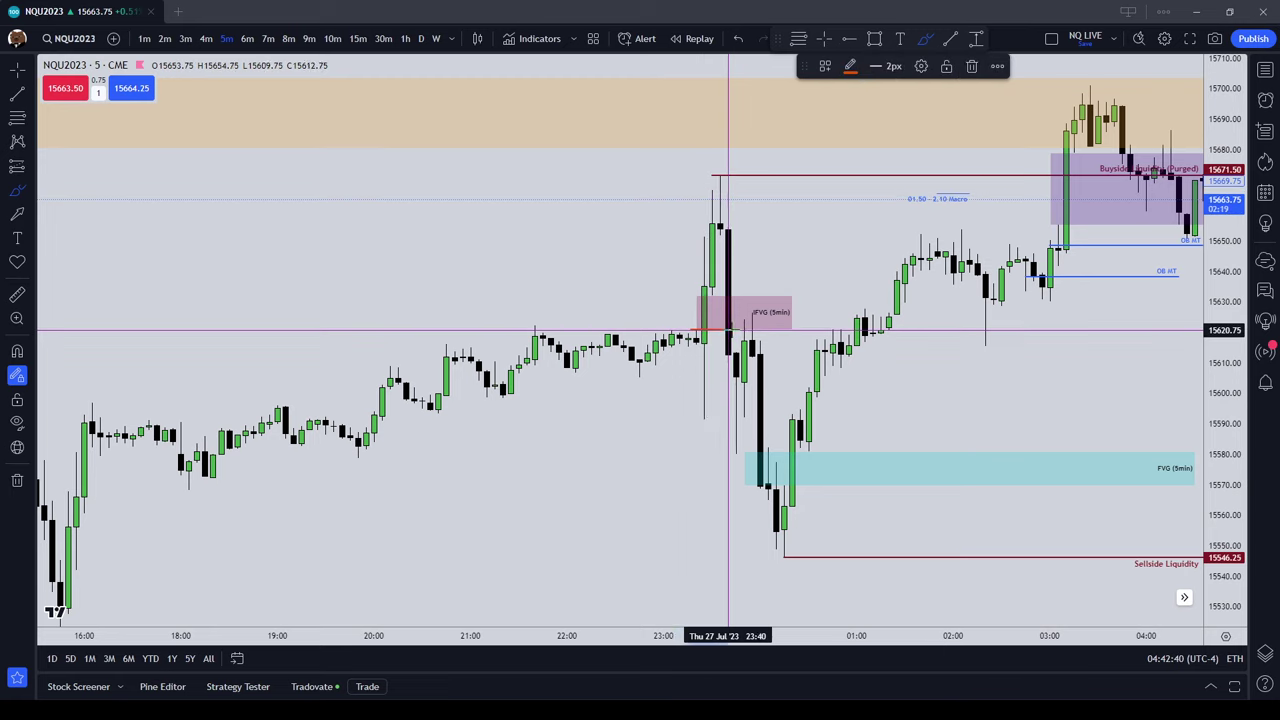
pyautogui.moveTo(793, 329)
pyautogui.mouseDown()
pyautogui.moveTo(688, 345)
pyautogui.moveTo(760, 330)
pyautogui.moveTo(709, 294)
pyautogui.moveTo(737, 326)
pyautogui.moveTo(744, 460)
pyautogui.mouseUp()
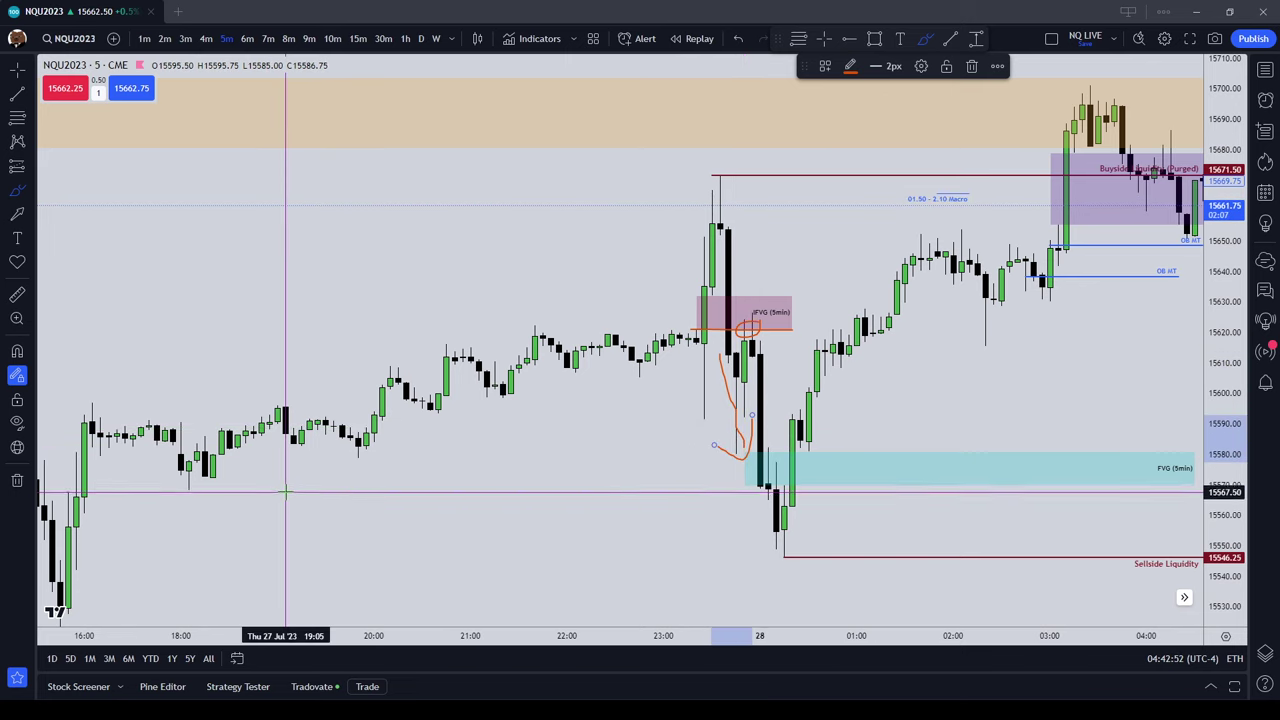
pyautogui.press('Escape')
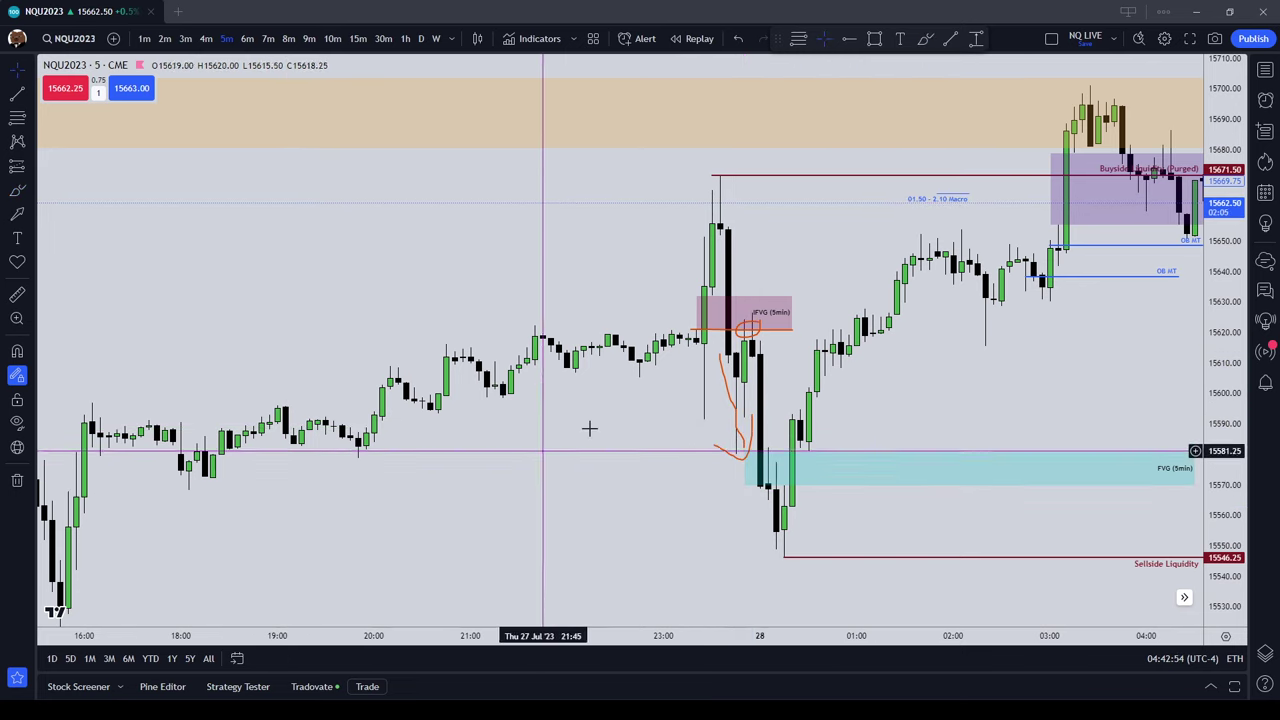
pyautogui.click(704, 314)
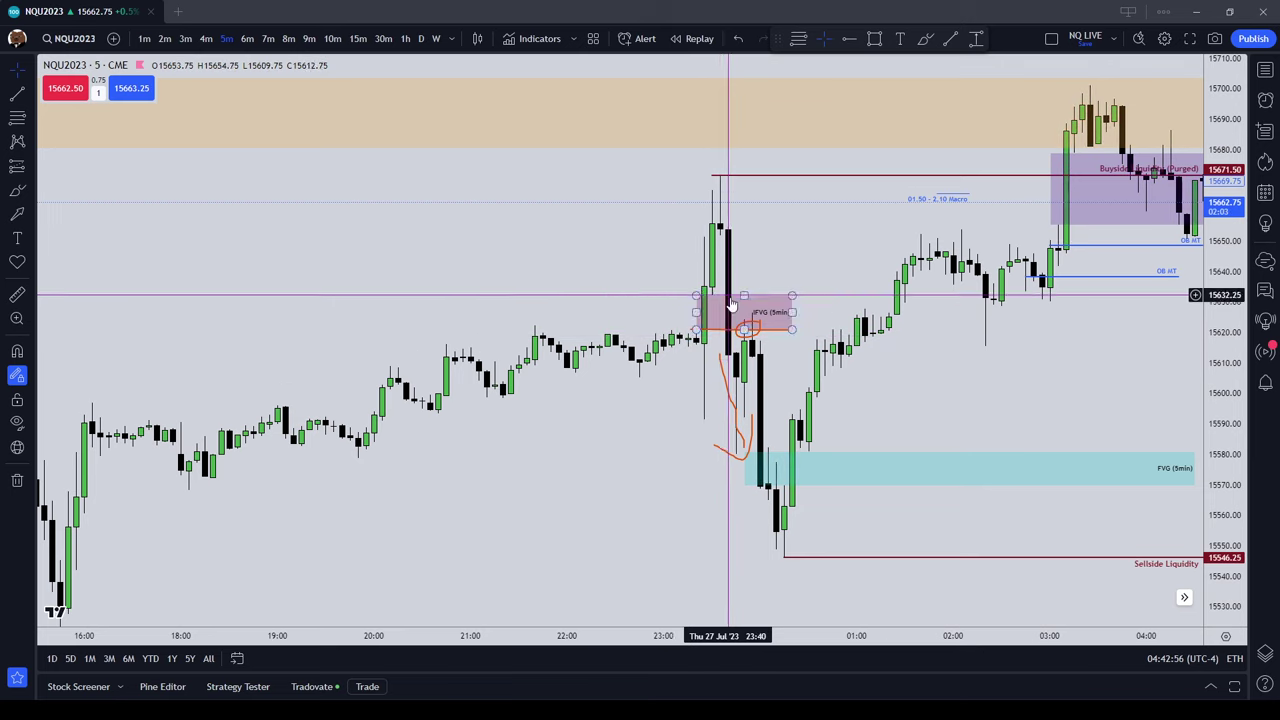
pyautogui.press('Escape')
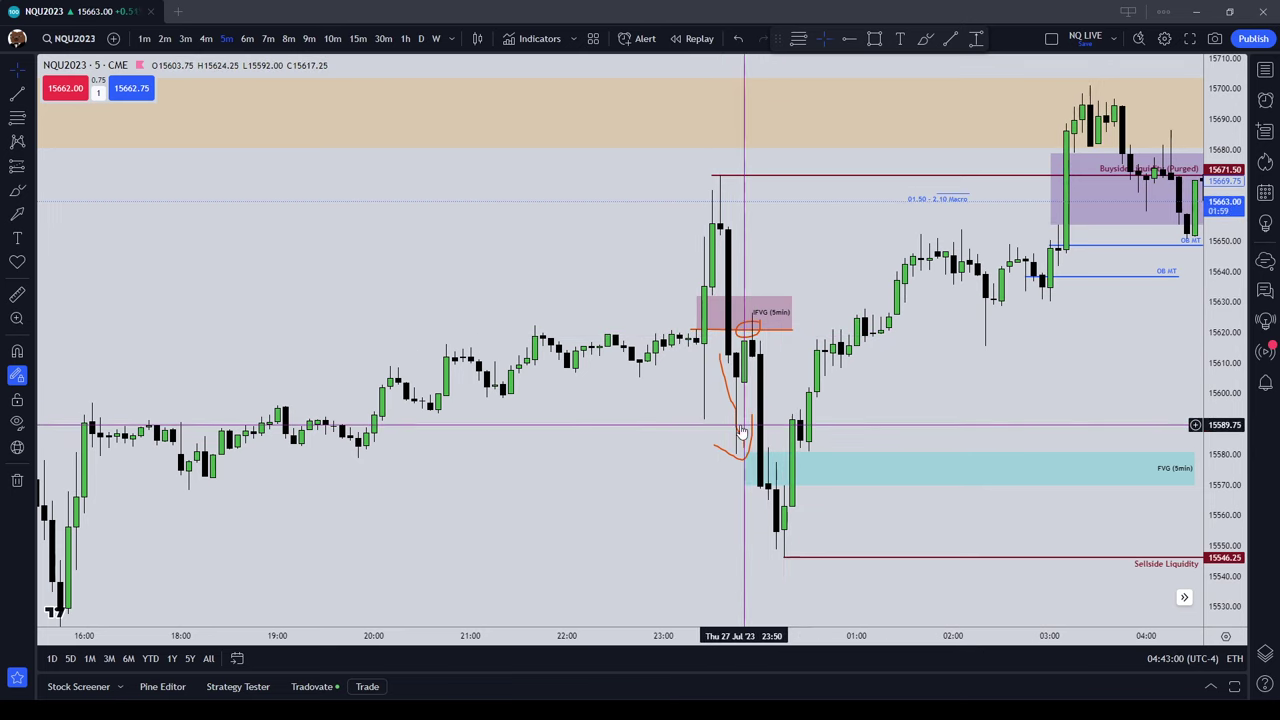
# - Stretch the pink IFVG (5min) box slightly to an earlier start time, and delete the box
pyautogui.scroll(-3, 728, 400)
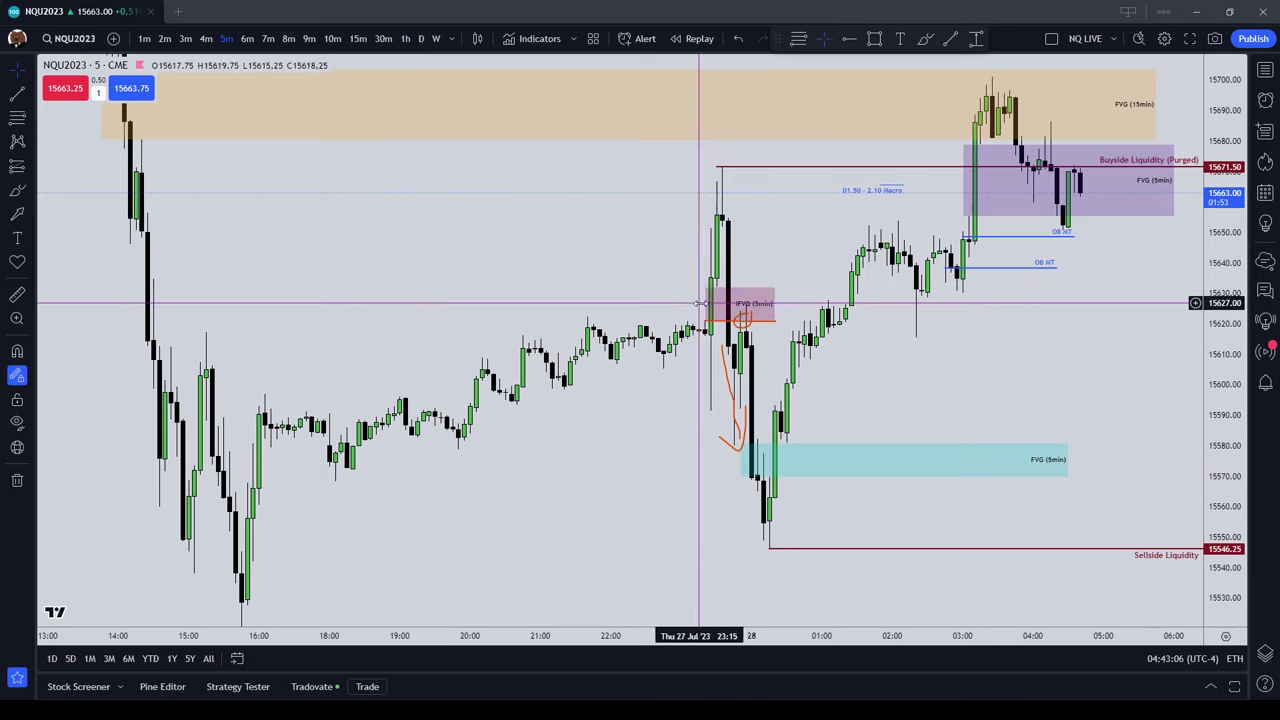
pyautogui.moveTo(706, 303); pyautogui.dragTo(694, 303)
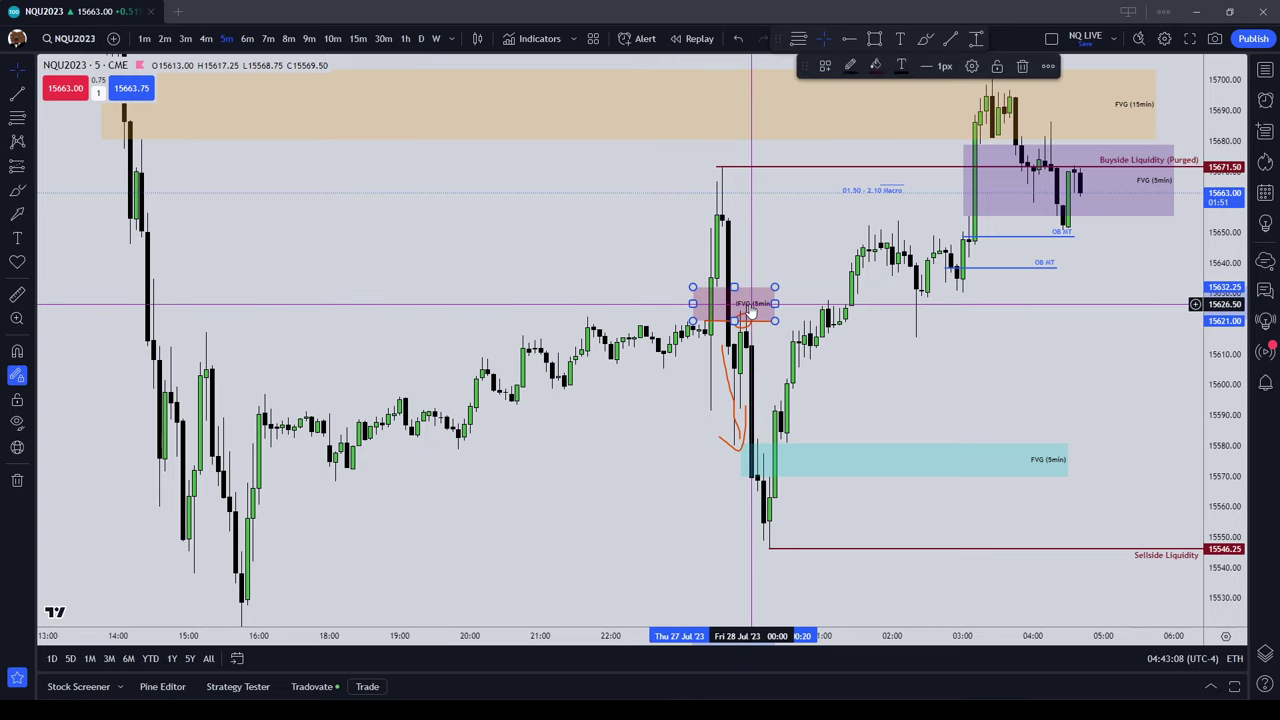
pyautogui.click(1021, 67)
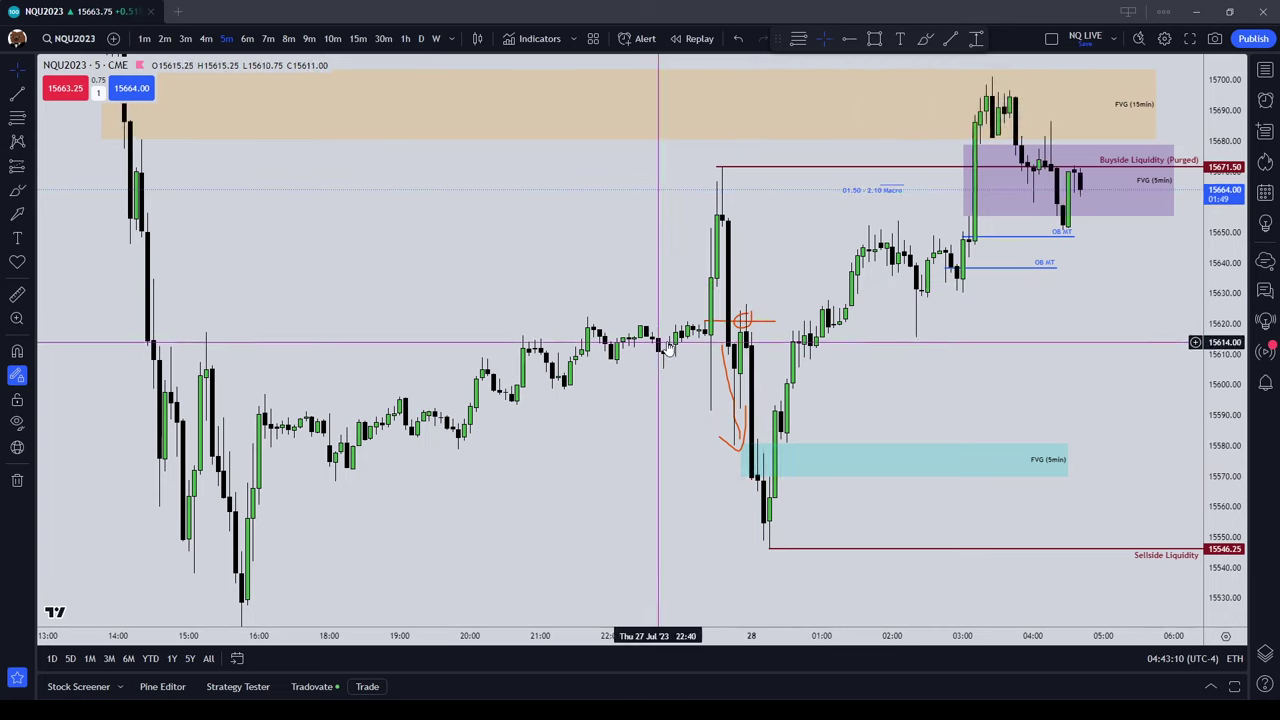
# - Delete the orange brush marks one by one: the horizontal line, the circle, the arrow shaft and the arrowhead
pyautogui.click(717, 320)
pyautogui.click(973, 67)
pyautogui.click(750, 323)
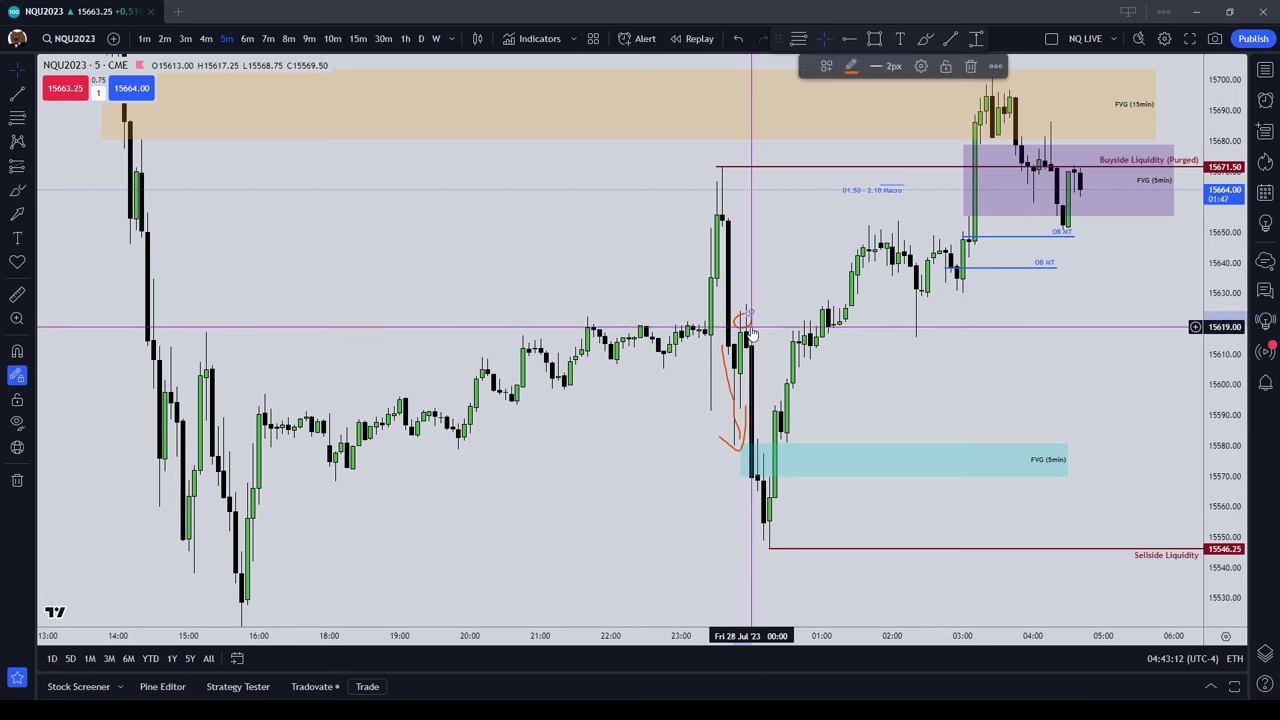
pyautogui.click(973, 67)
pyautogui.click(733, 368)
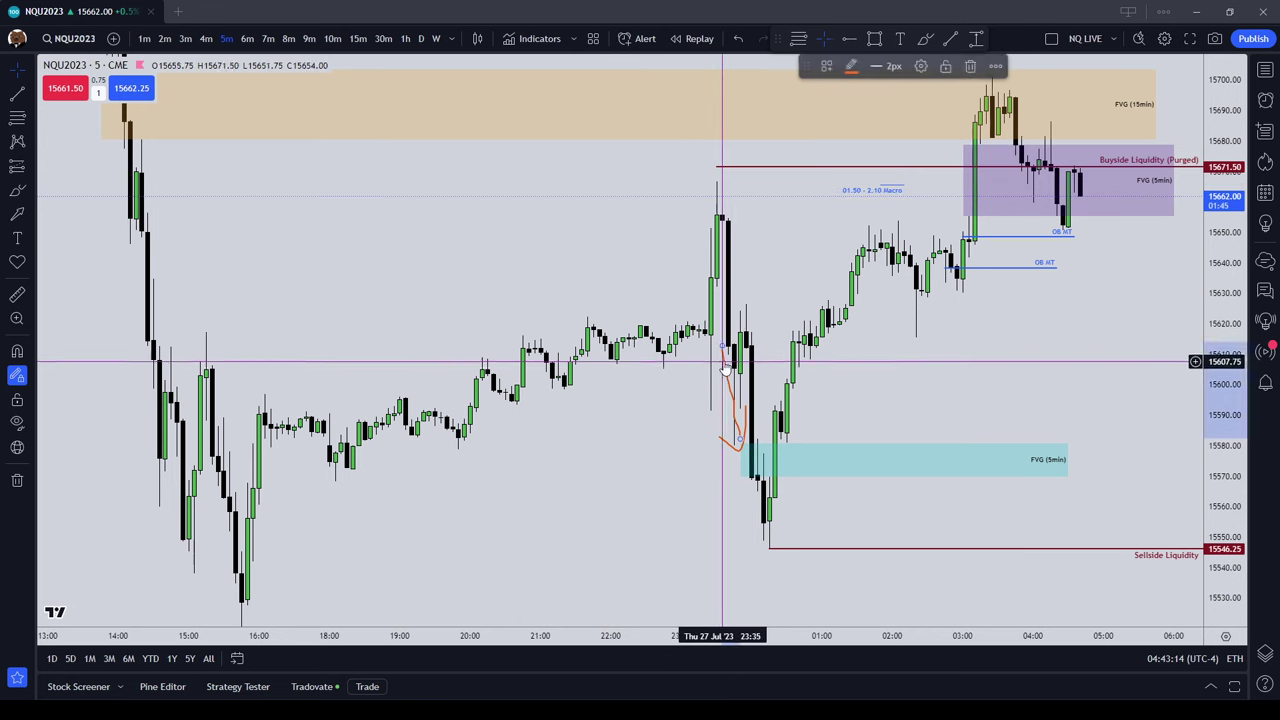
pyautogui.press('Delete')
pyautogui.click(729, 443)
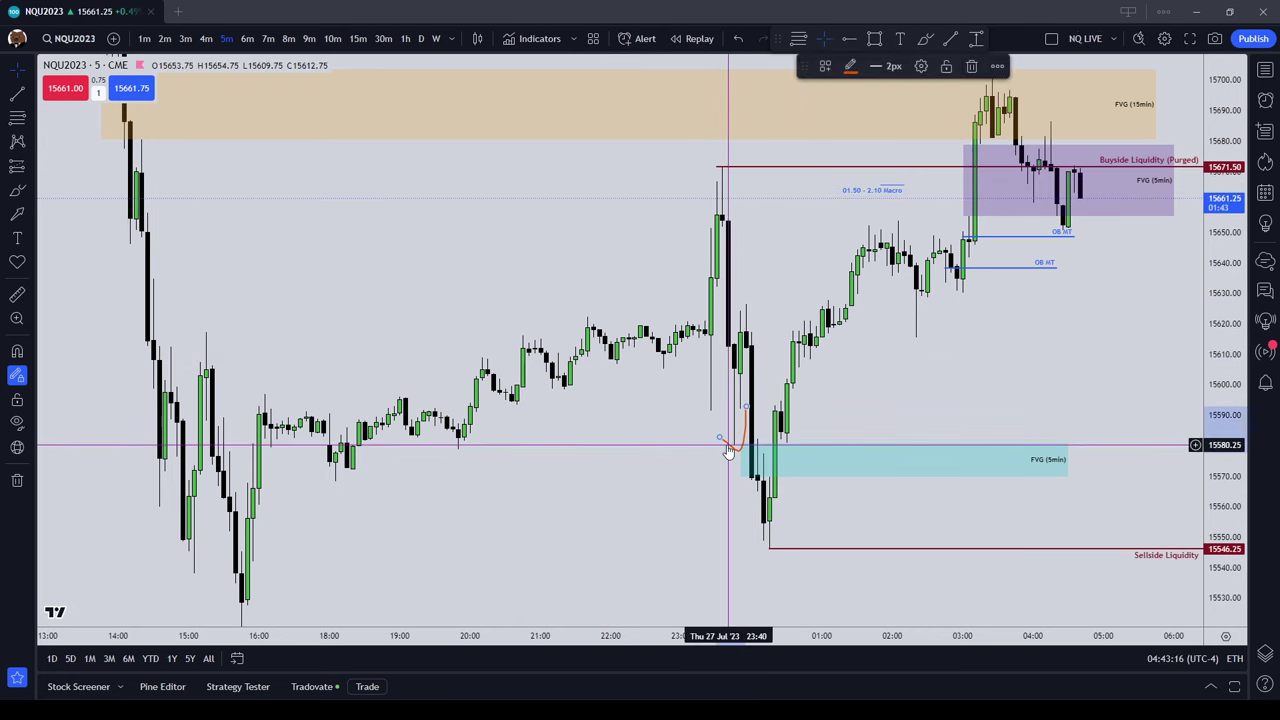
pyautogui.click(971, 67)
# - Draw a rectangle over the 27 Jul morning gap between 10:20 and 10:30, from 15818.50 to 15792.50
pyautogui.moveTo(440, 290)
pyautogui.mouseDown()
pyautogui.moveTo(529, 354)
pyautogui.moveTo(964, 563)
pyautogui.mouseUp()
pyautogui.scroll(2, 826, 212)
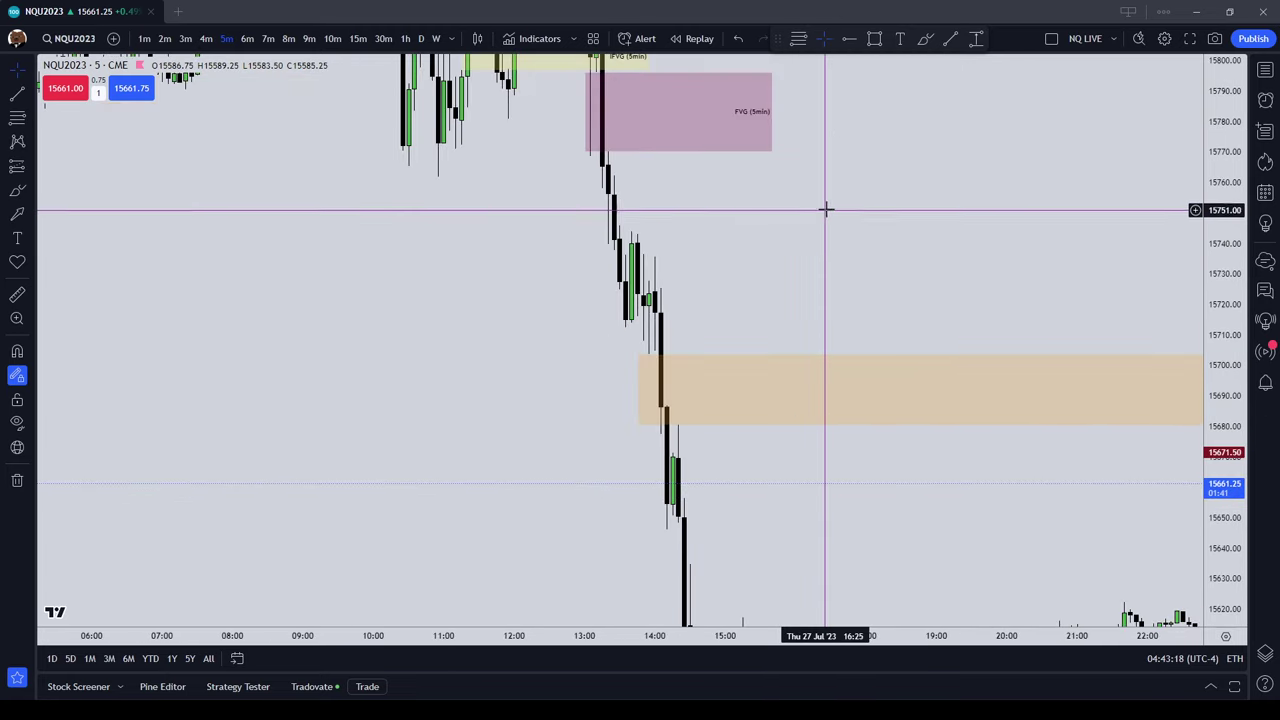
pyautogui.moveTo(720, 200); pyautogui.dragTo(880, 436)
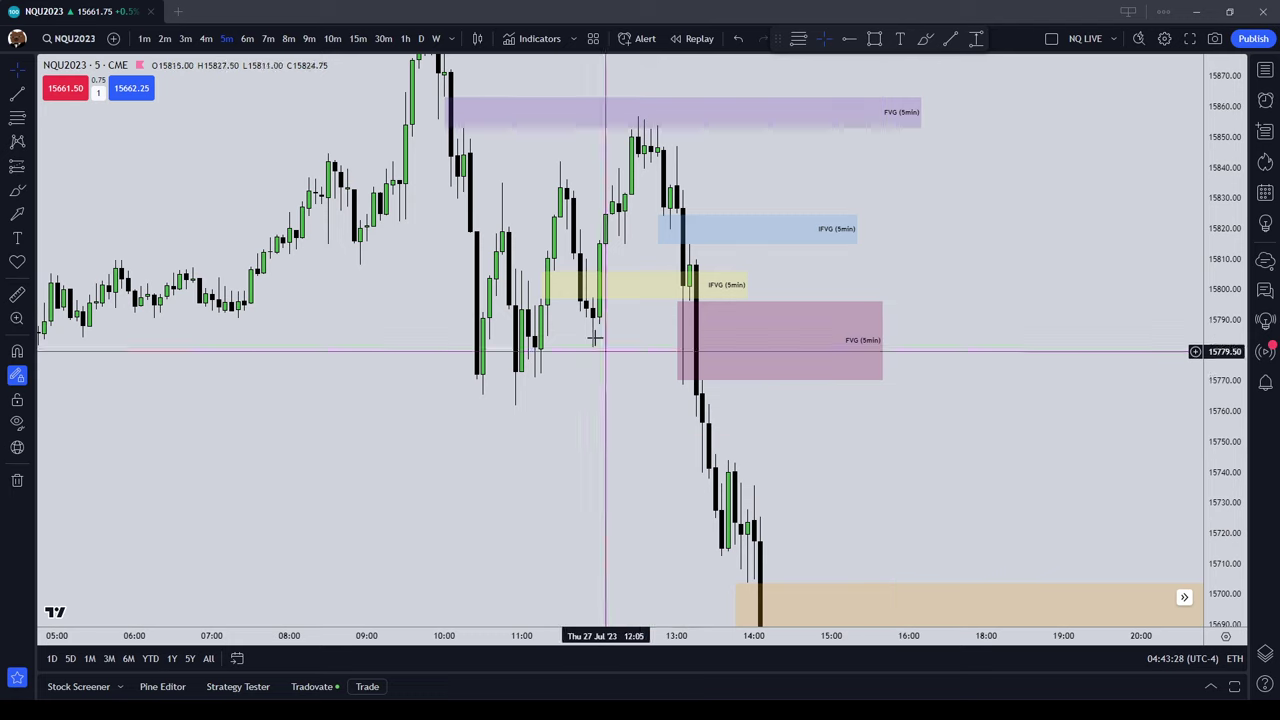
pyautogui.moveTo(574, 366); pyautogui.dragTo(623, 410)
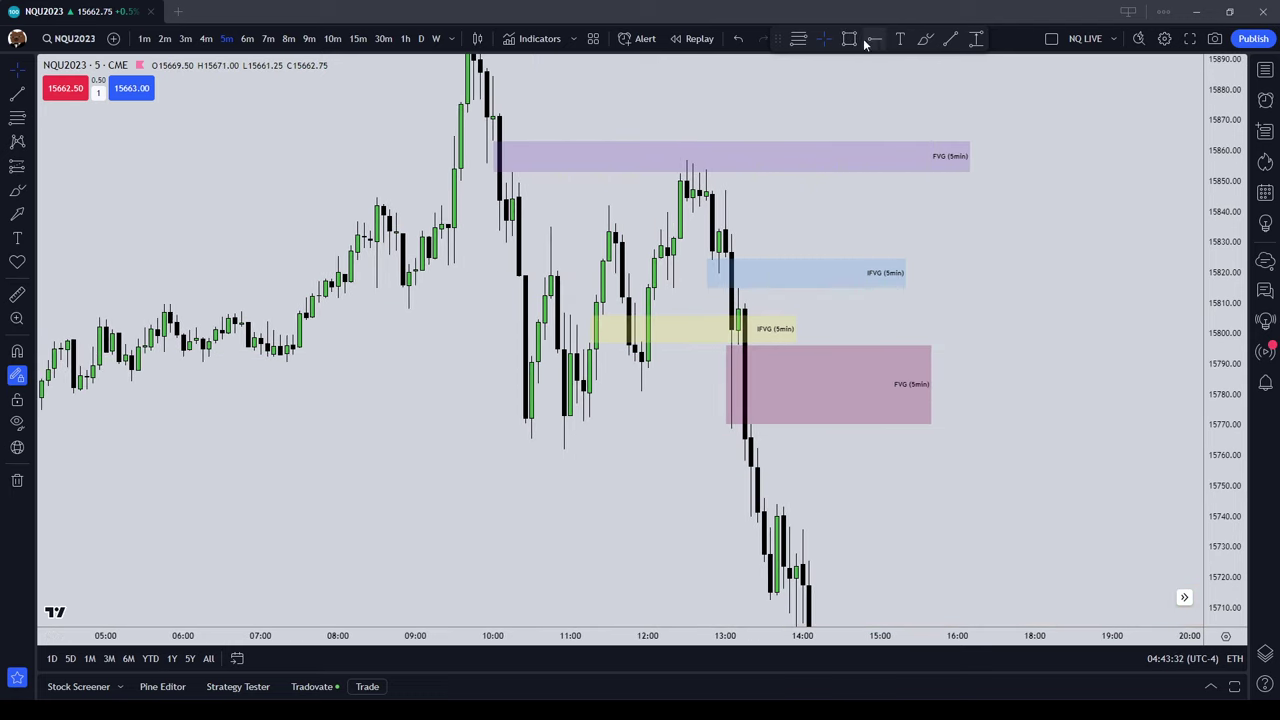
pyautogui.click(851, 39)
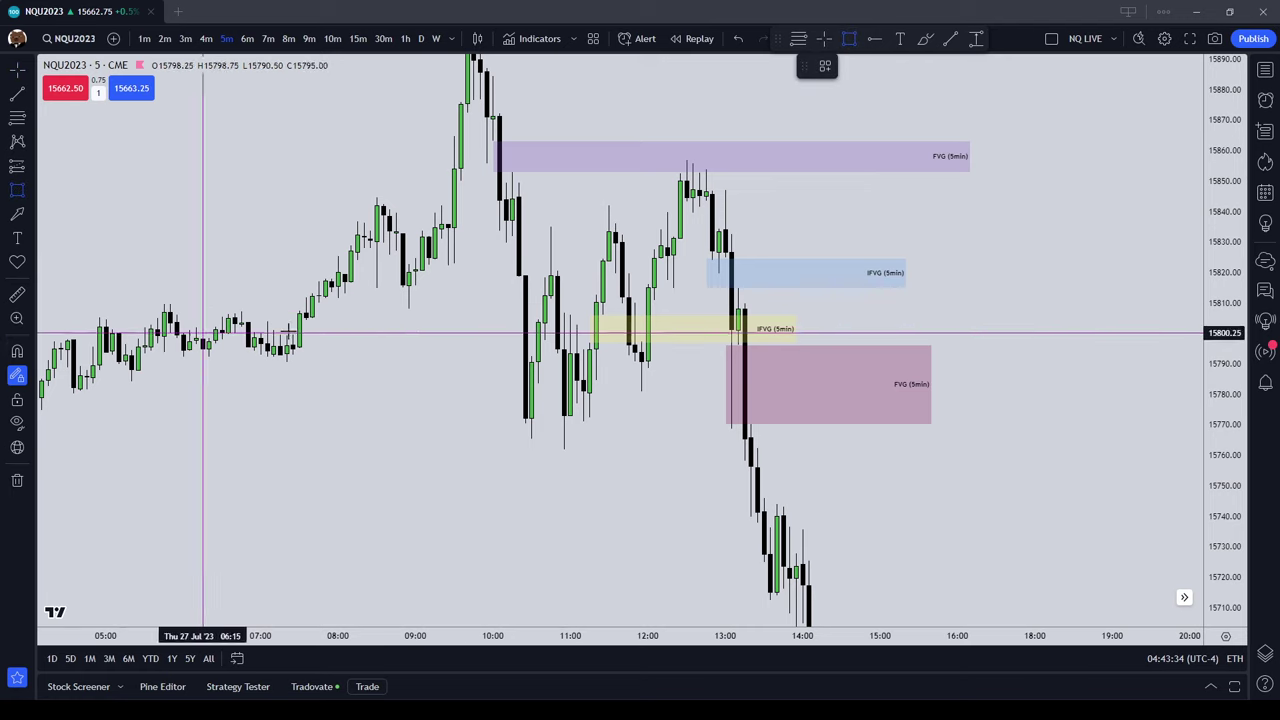
pyautogui.moveTo(518, 277); pyautogui.dragTo(531, 356)
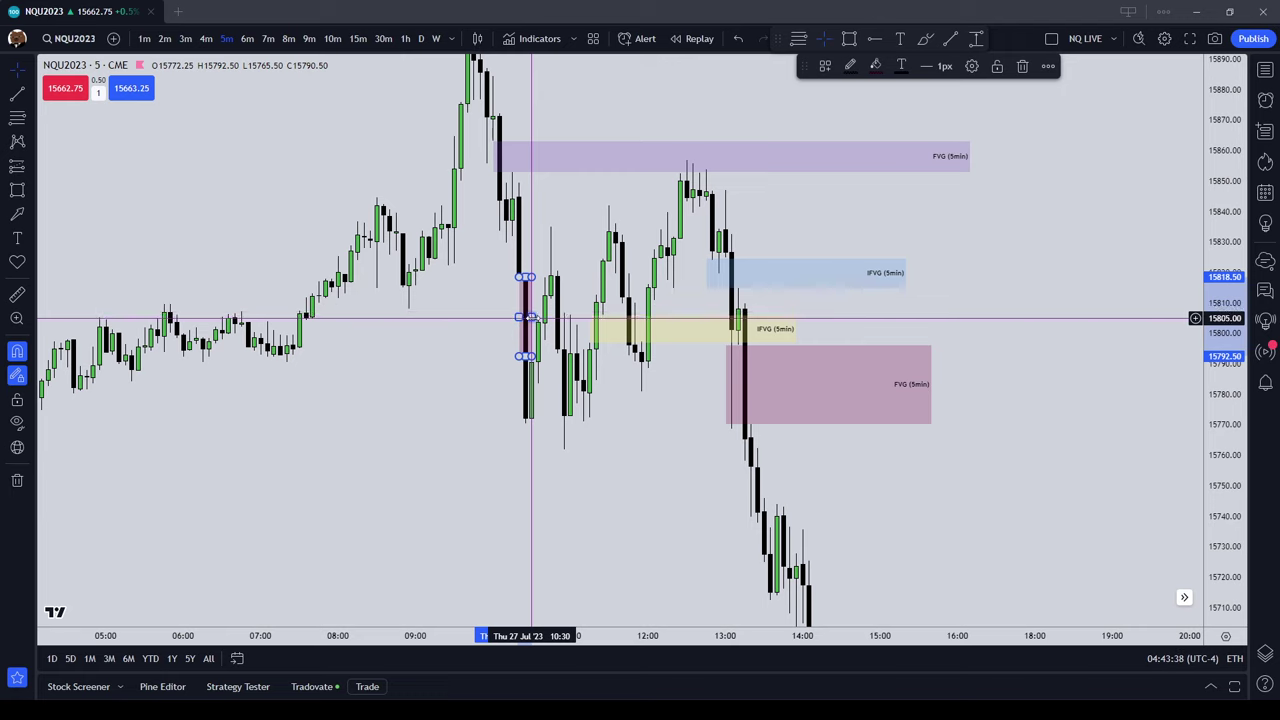
# - Delete the yellow and blue IFVG (5min) boxes, the dark pink FVG (5min) box, and the small rectangle near 10:20
pyautogui.click(666, 343)
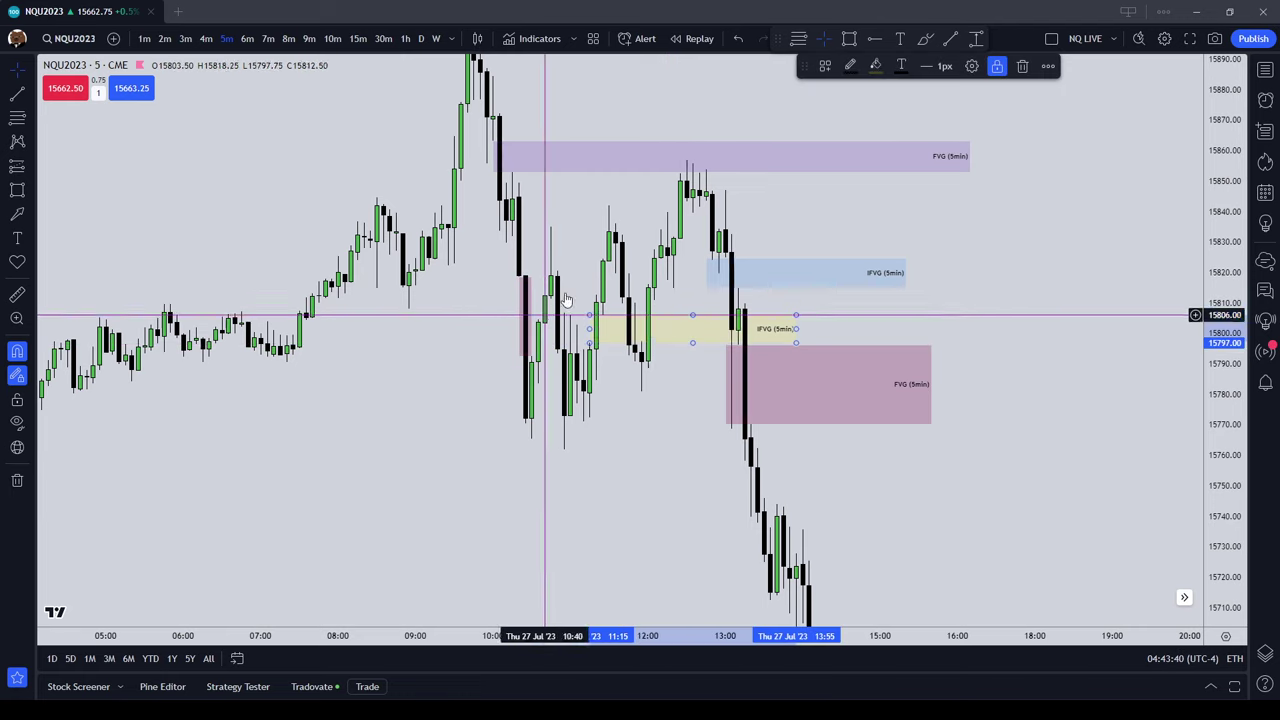
pyautogui.click(1022, 66)
pyautogui.click(929, 386)
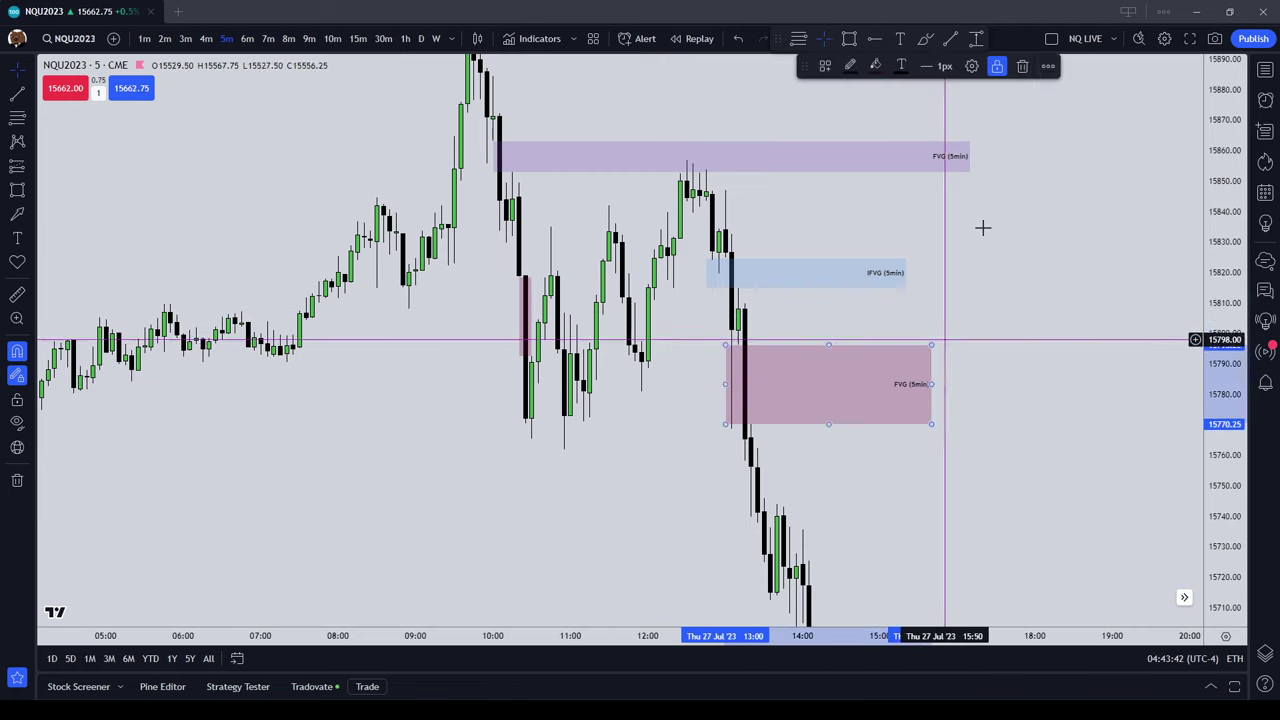
pyautogui.click(1022, 66)
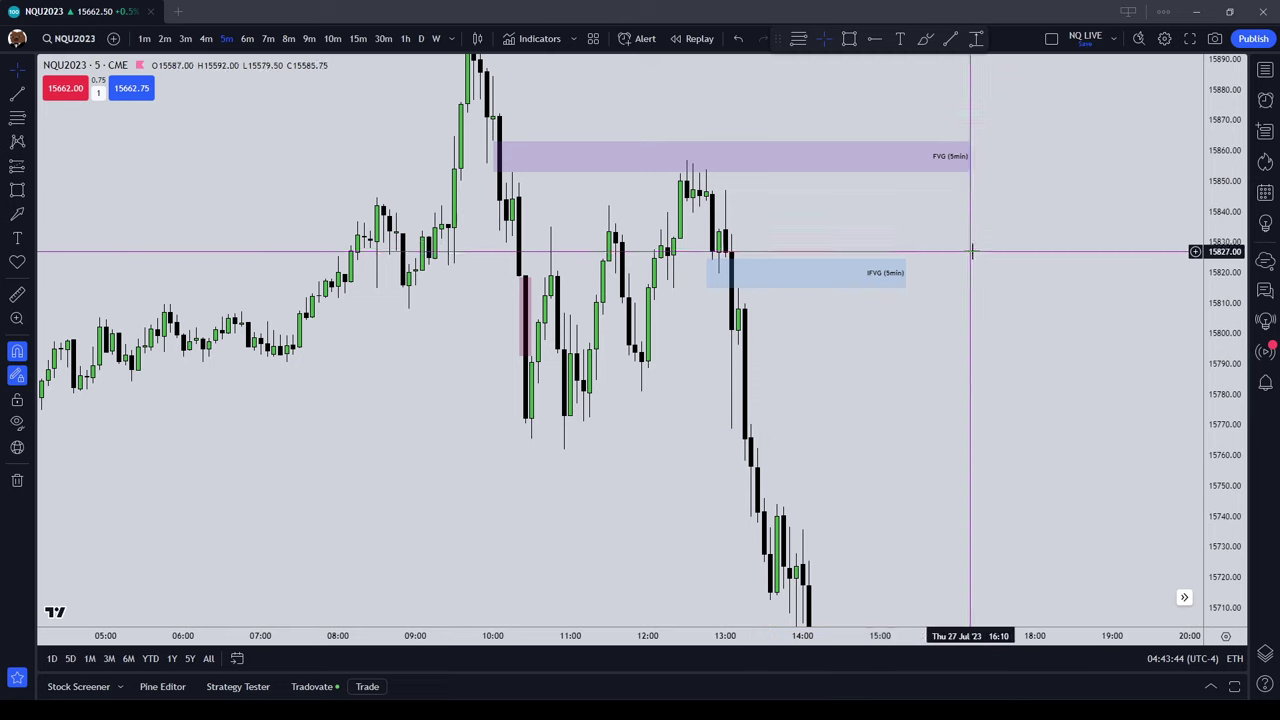
pyautogui.click(904, 268)
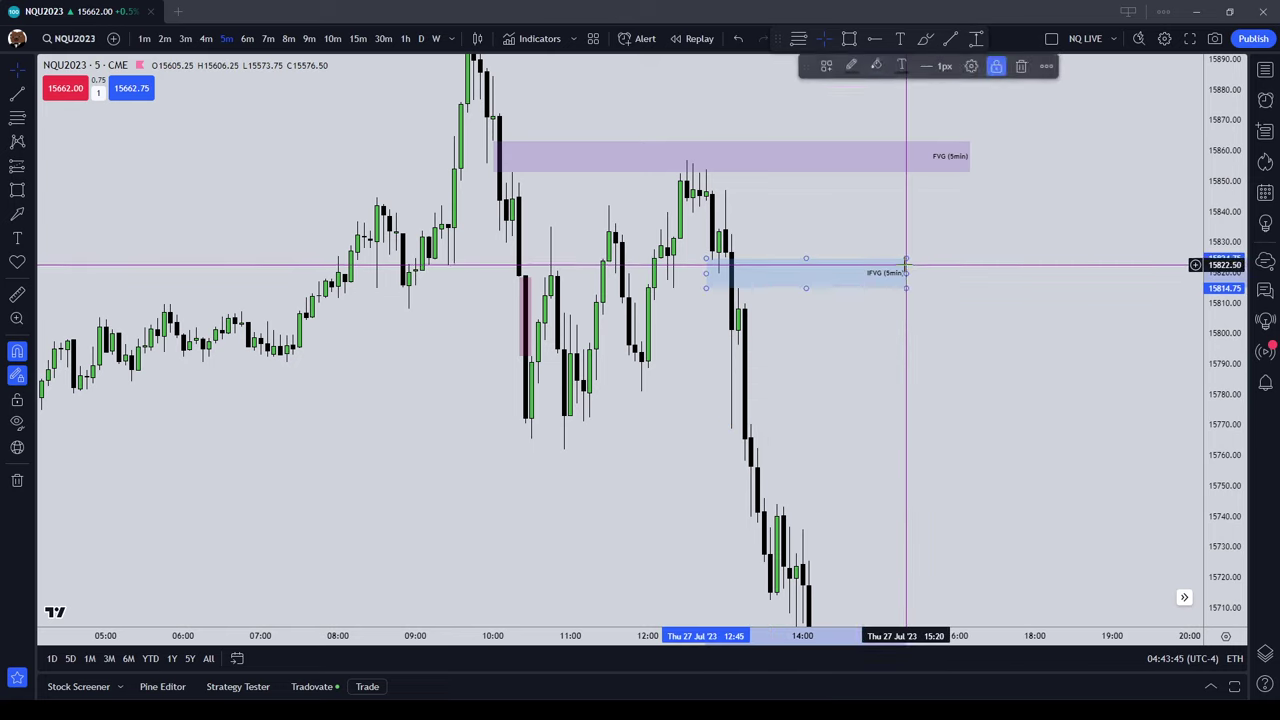
pyautogui.click(1021, 67)
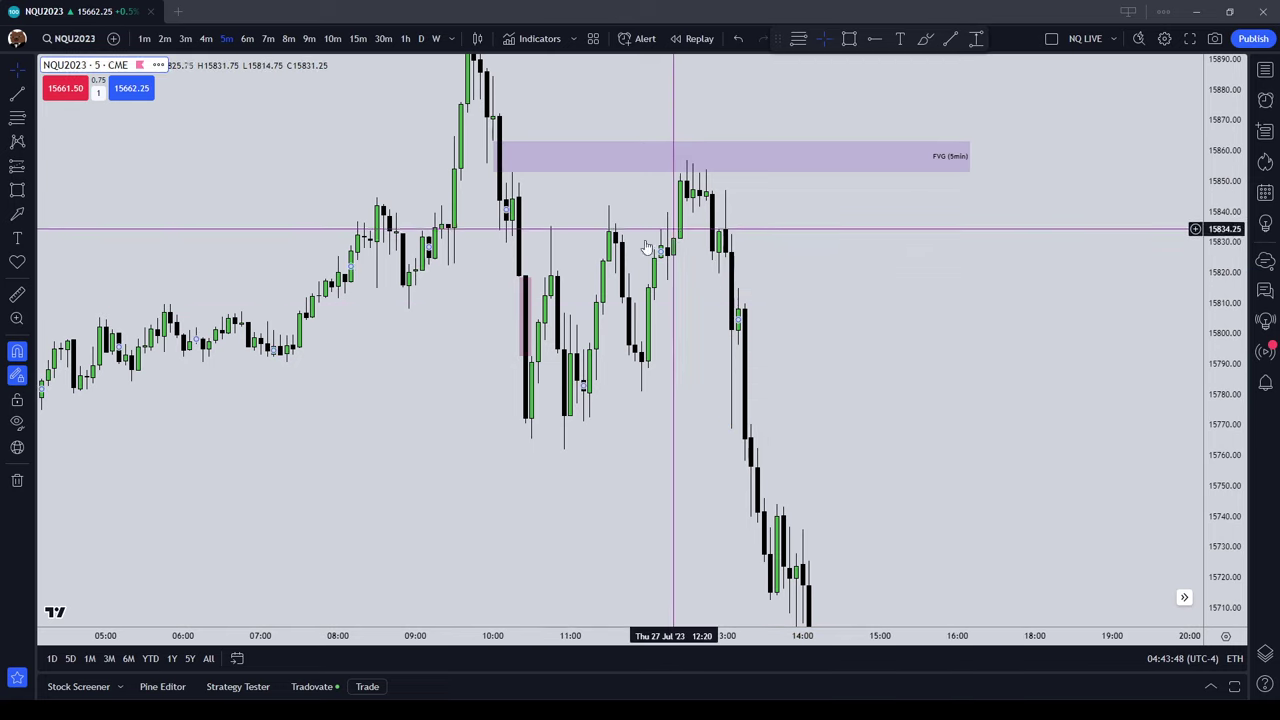
pyautogui.click(525, 309)
pyautogui.click(1022, 66)
# - Circle the 10:00 gap near 15855 with the brush, and delete the purple FVG (5min) box starting there
pyautogui.moveTo(981, 311); pyautogui.dragTo(995, 391)
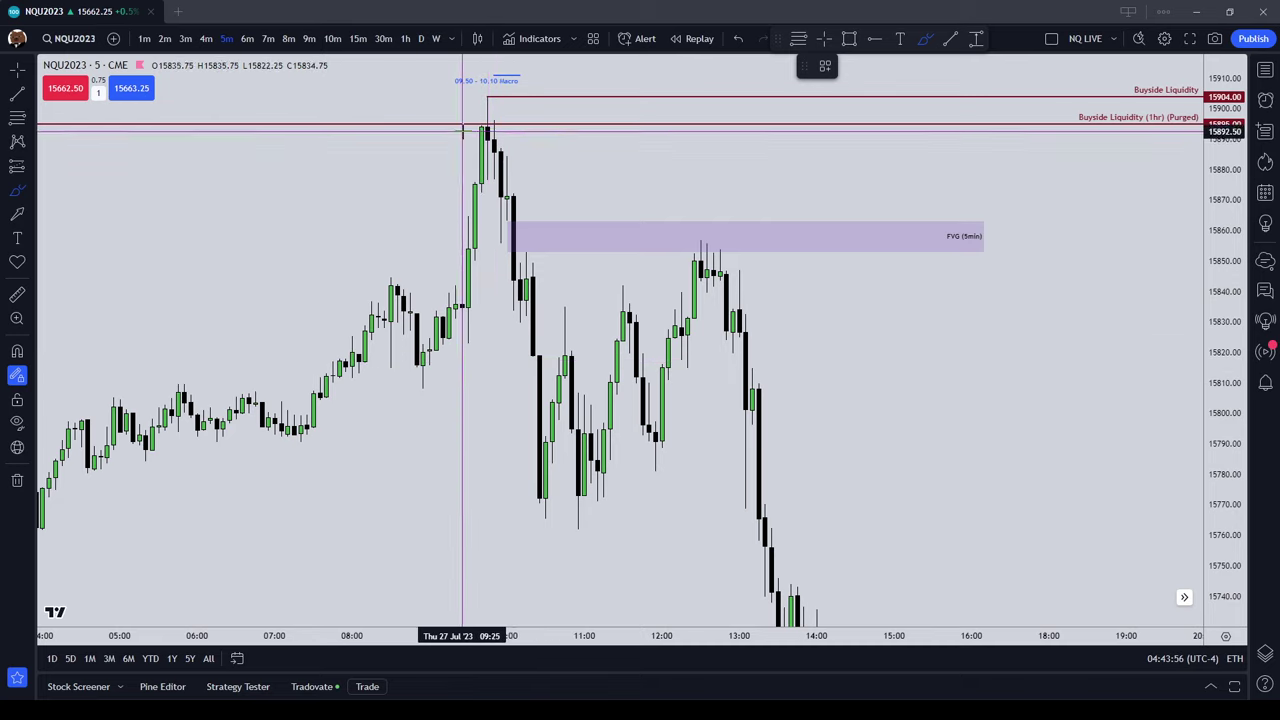
pyautogui.moveTo(518, 217)
pyautogui.mouseDown()
pyautogui.moveTo(499, 233)
pyautogui.moveTo(503, 259)
pyautogui.moveTo(526, 254)
pyautogui.moveTo(540, 229)
pyautogui.moveTo(521, 218)
pyautogui.mouseUp()
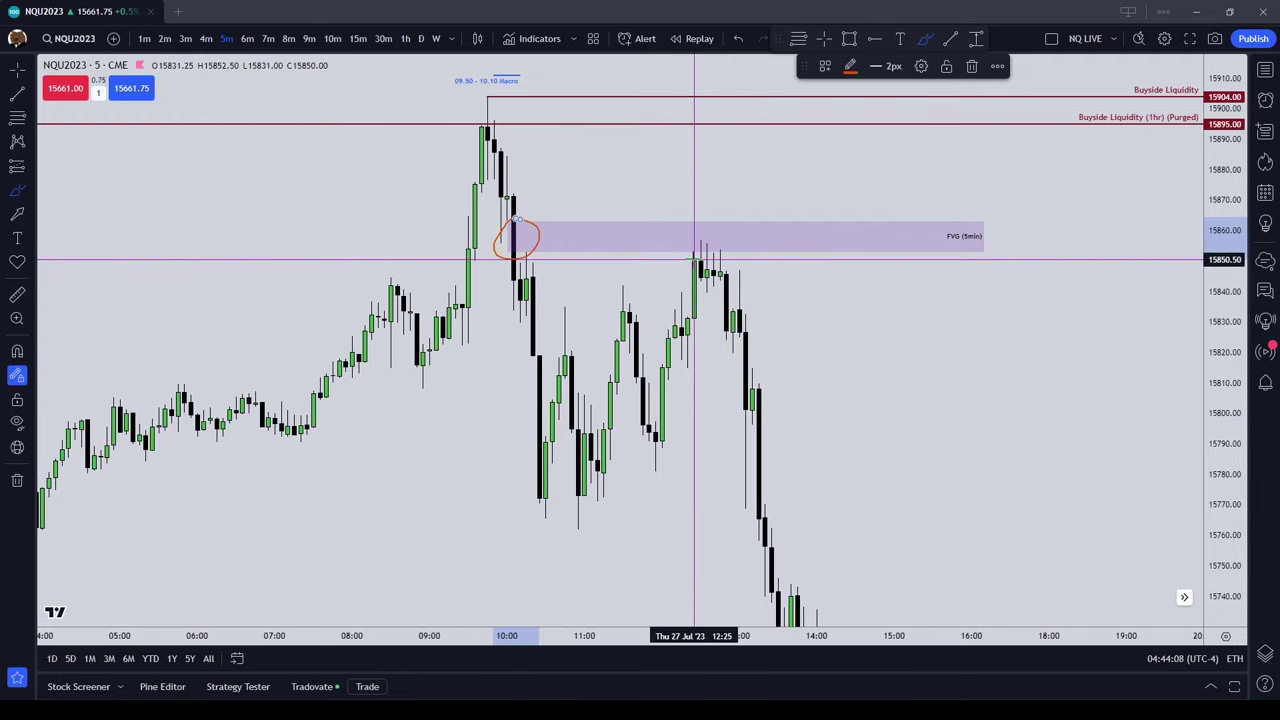
pyautogui.click(935, 247)
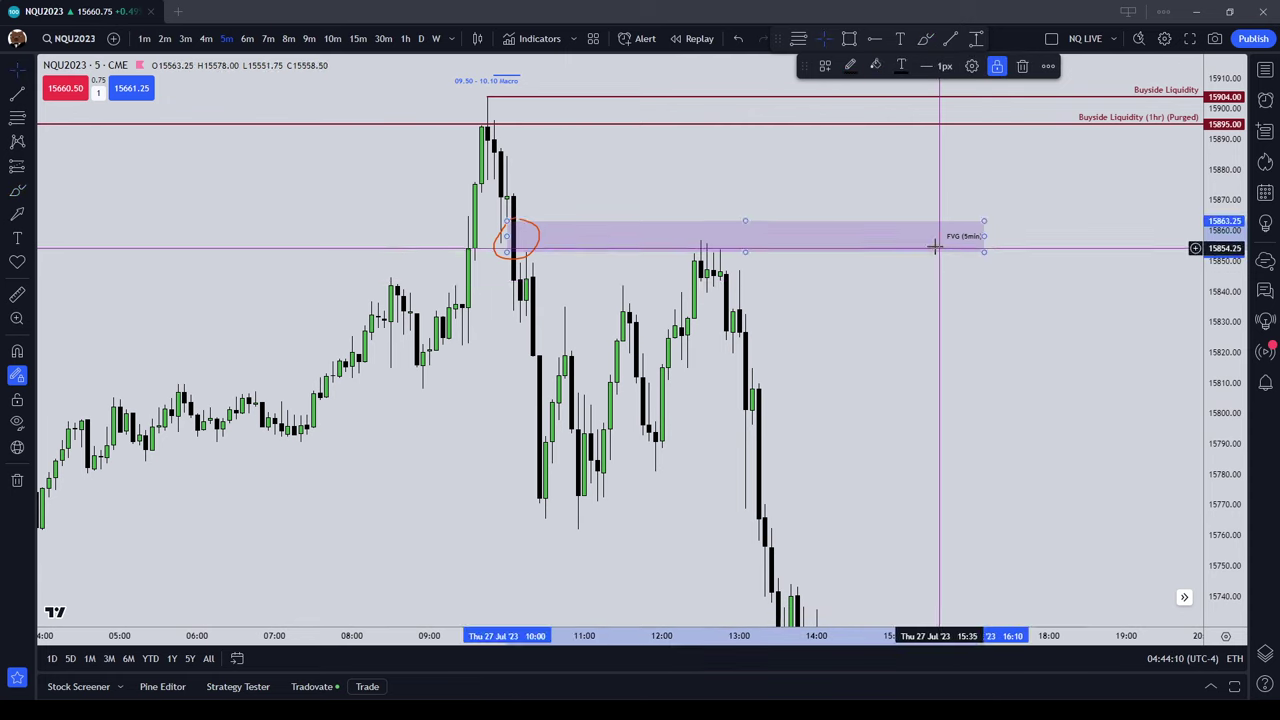
pyautogui.click(1022, 65)
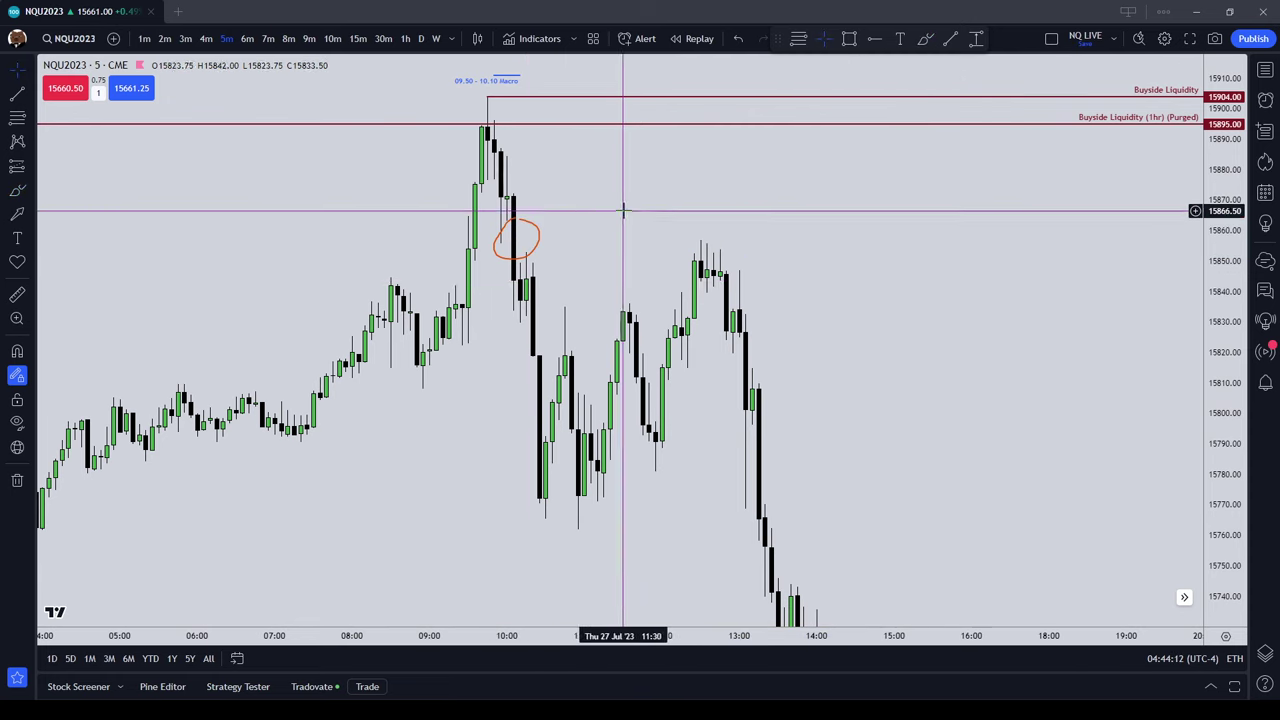
# - Restore the deleted purple FVG (5min) box and delete the orange brush circle around the 10:00 gap
pyautogui.hotkey('ctrl', 'z')
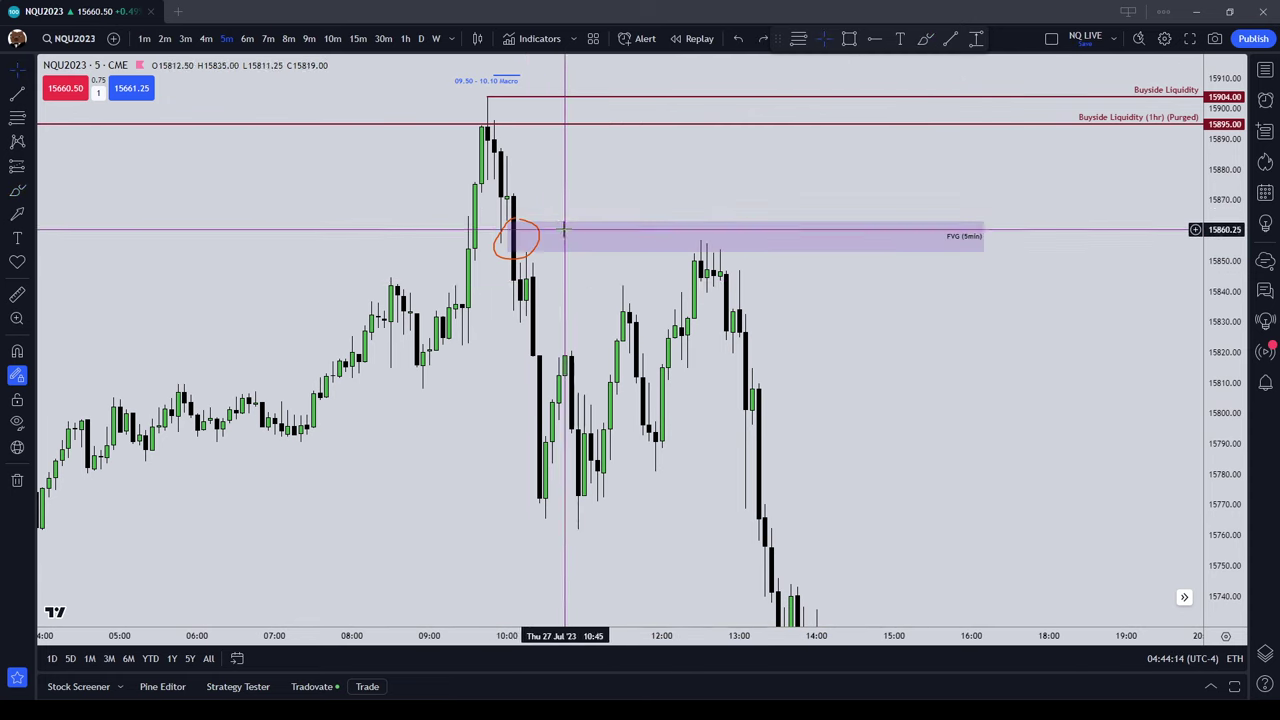
pyautogui.click(523, 220)
pyautogui.click(970, 66)
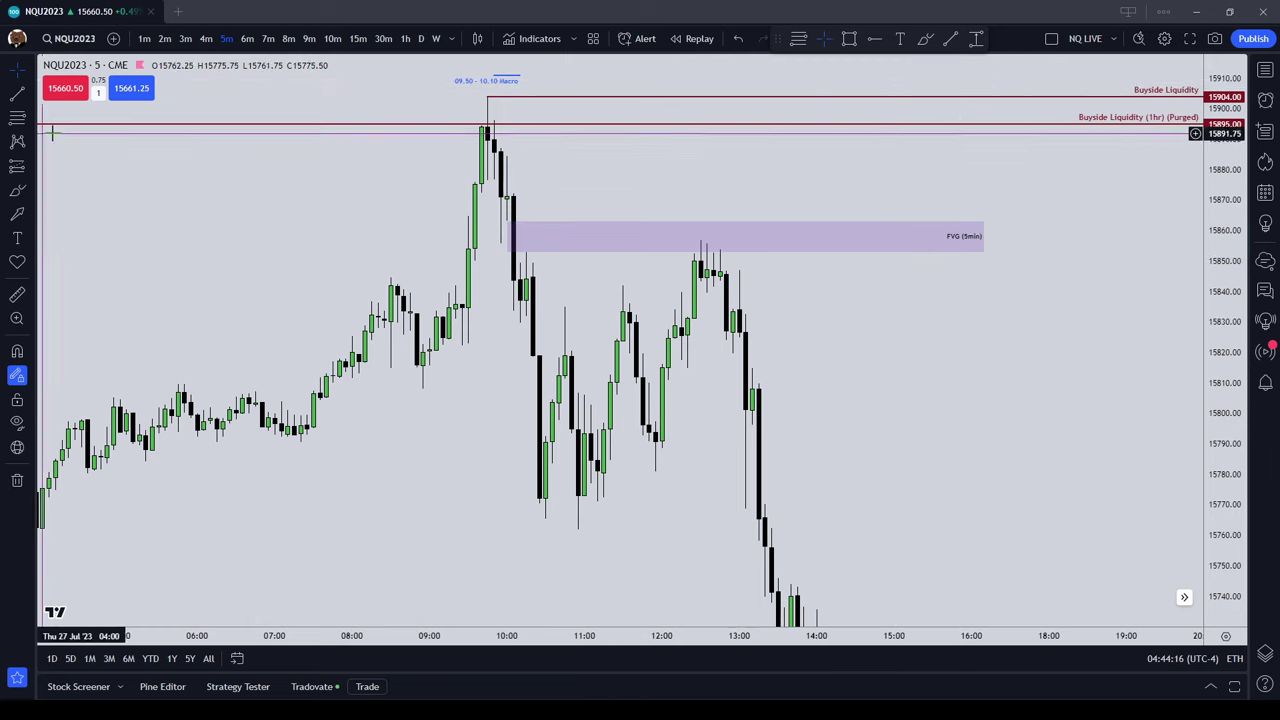
# - With magnet snapping, draw a pink rectangle over the 10:20 to 10:30 gap, from about 09:50 to 12:35, and mark its lower edge with the brush
pyautogui.click(17, 352)
pyautogui.moveTo(526, 378)
pyautogui.mouseDown()
pyautogui.moveTo(545, 436)
pyautogui.moveTo(707, 407)
pyautogui.mouseUp()
pyautogui.moveTo(527, 378); pyautogui.dragTo(494, 397)
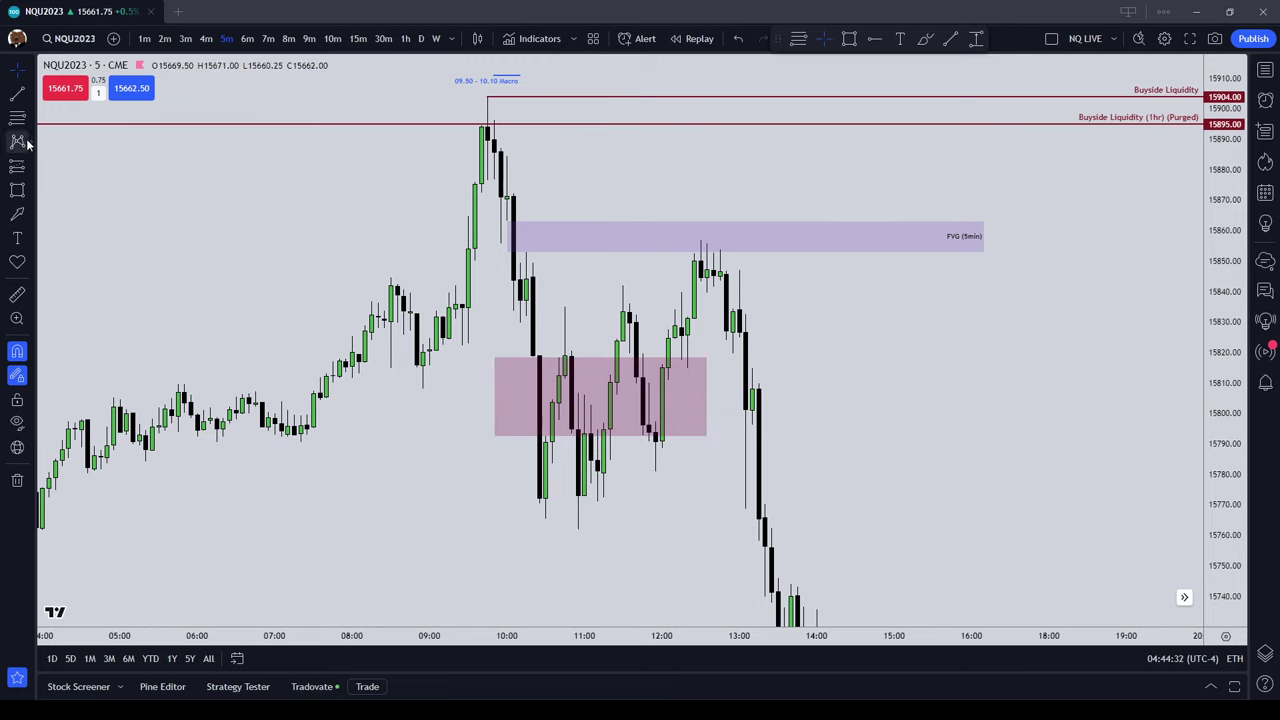
pyautogui.click(18, 349)
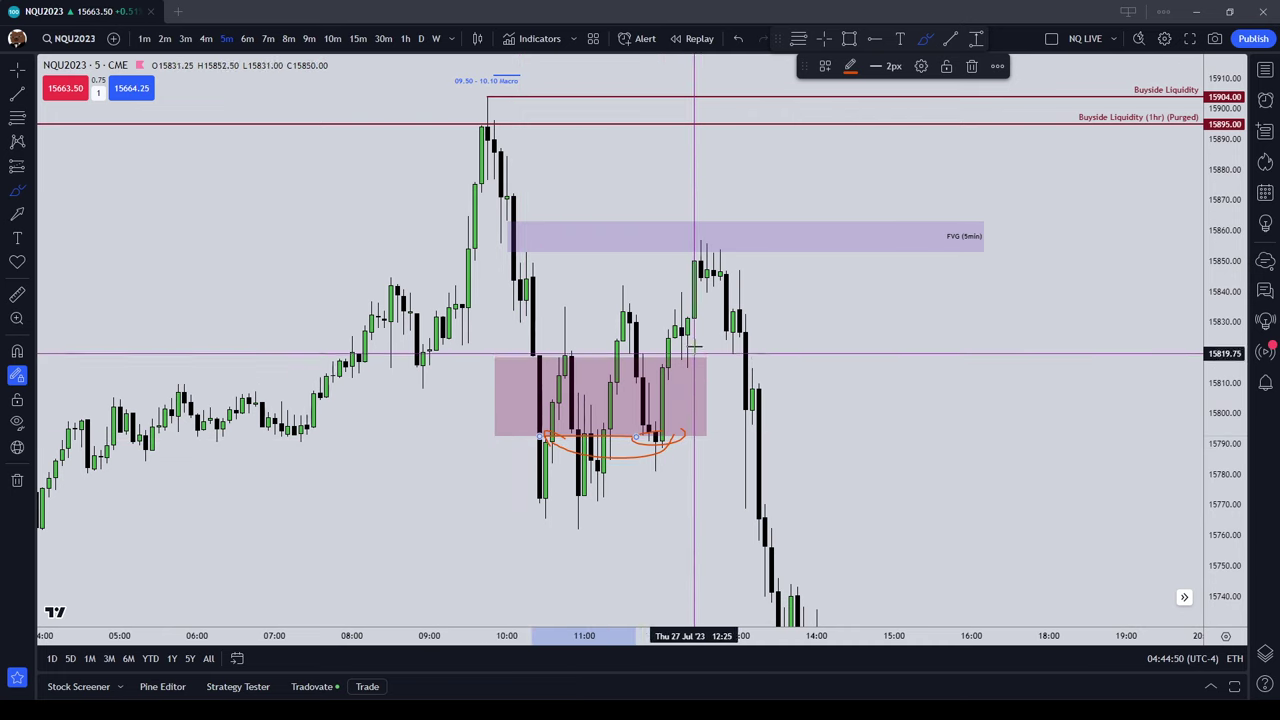
pyautogui.press('Escape')
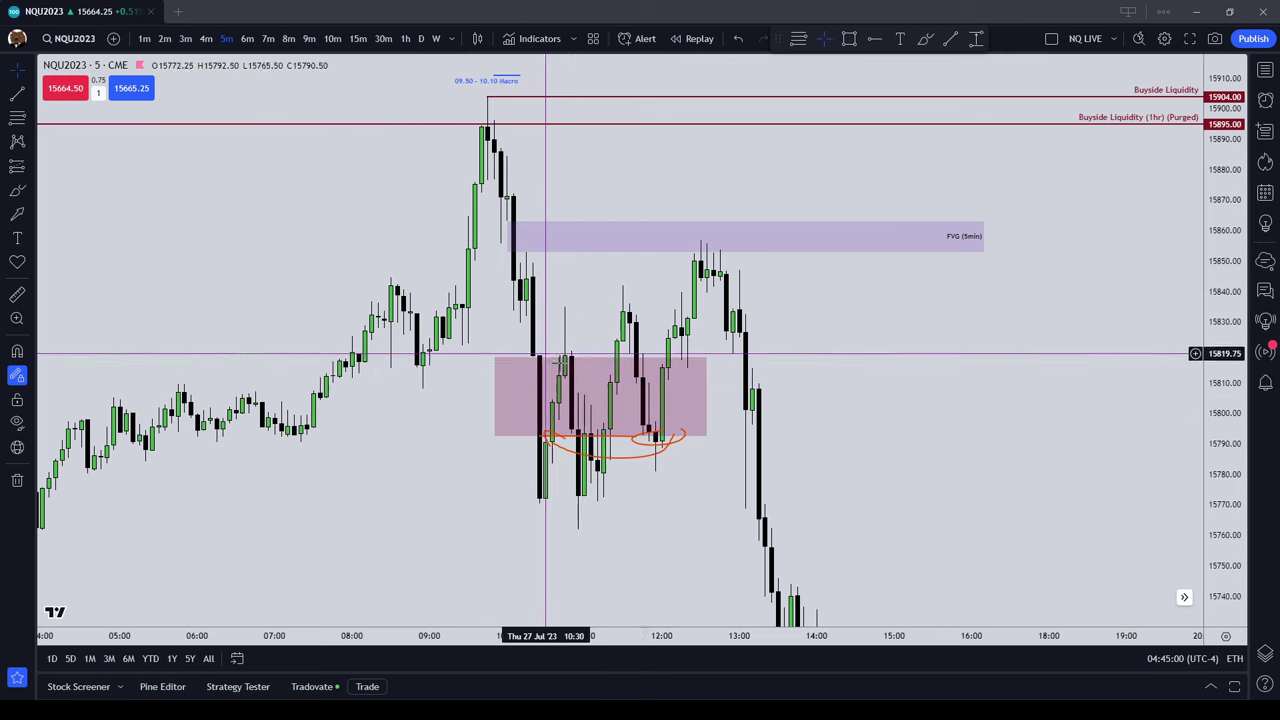
# - Draw a thin rectangle over the early 27 Jul gap, from 01:15 at 15712.00 to 03:20 at 15708.75
pyautogui.moveTo(308, 541); pyautogui.dragTo(626, 377)
pyautogui.moveTo(486, 469); pyautogui.dragTo(697, 330)
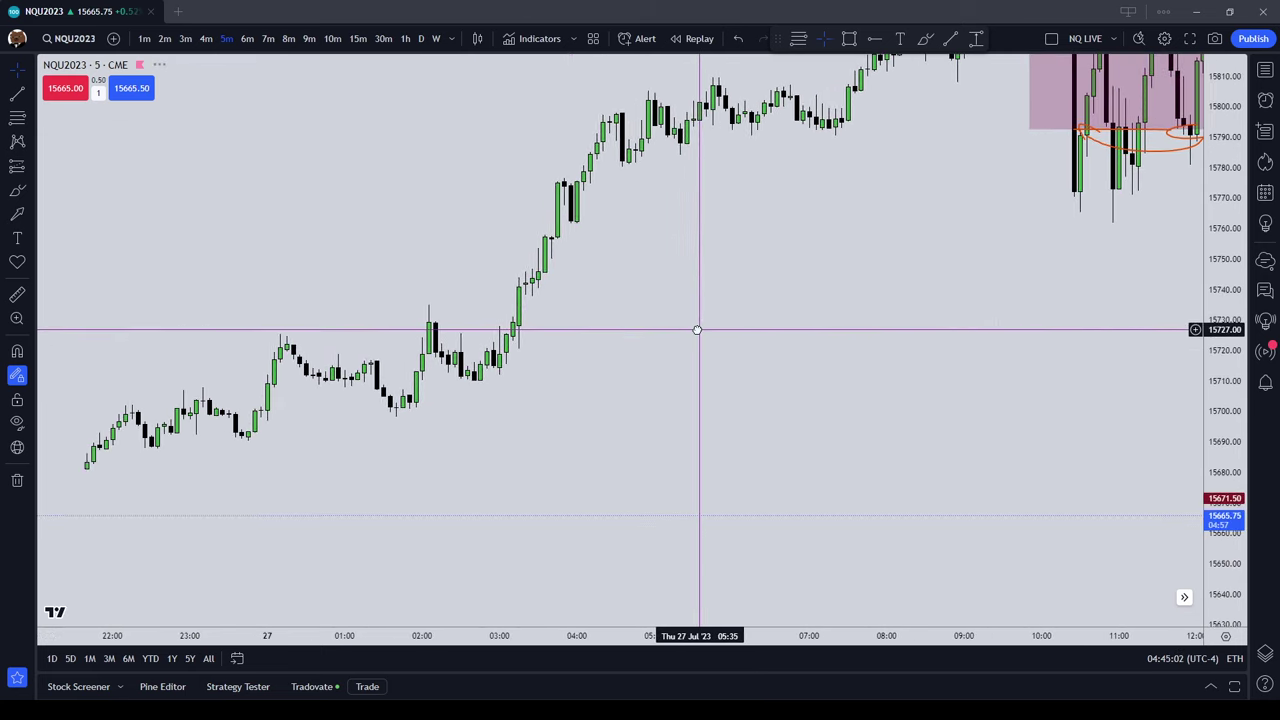
pyautogui.scroll(-1, 697, 330)
pyautogui.moveTo(543, 429); pyautogui.dragTo(593, 431)
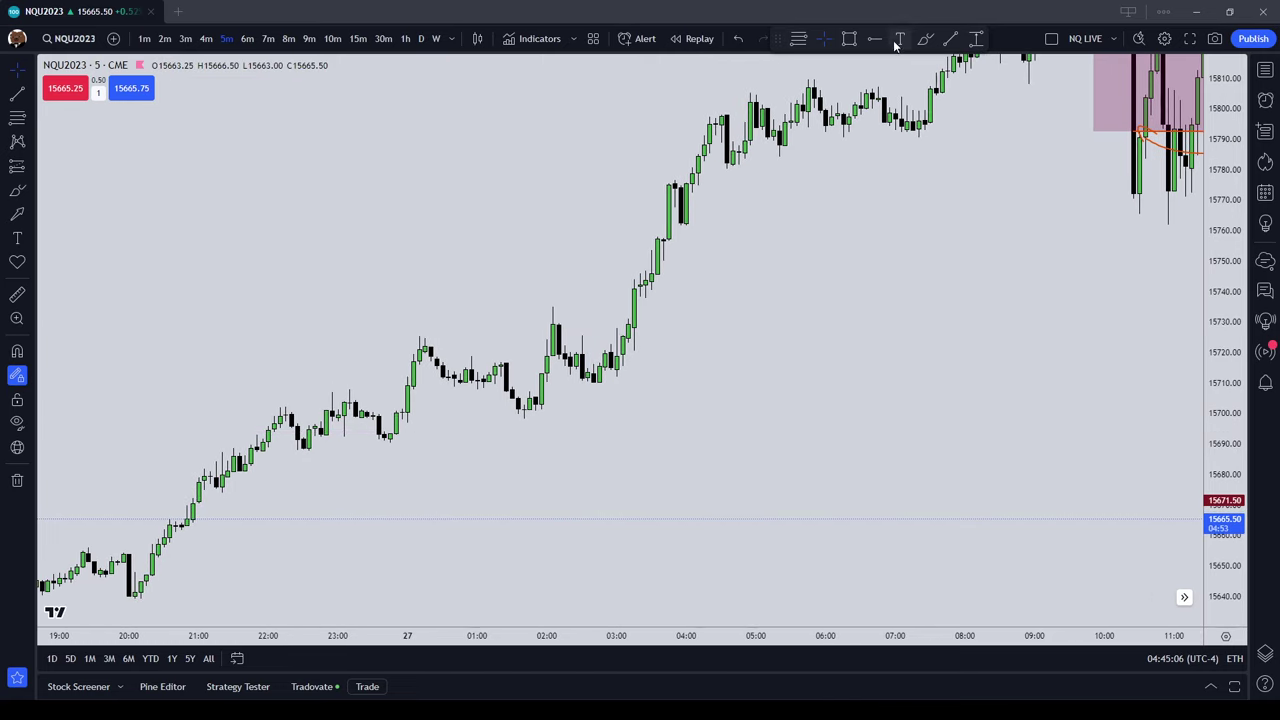
pyautogui.click(847, 40)
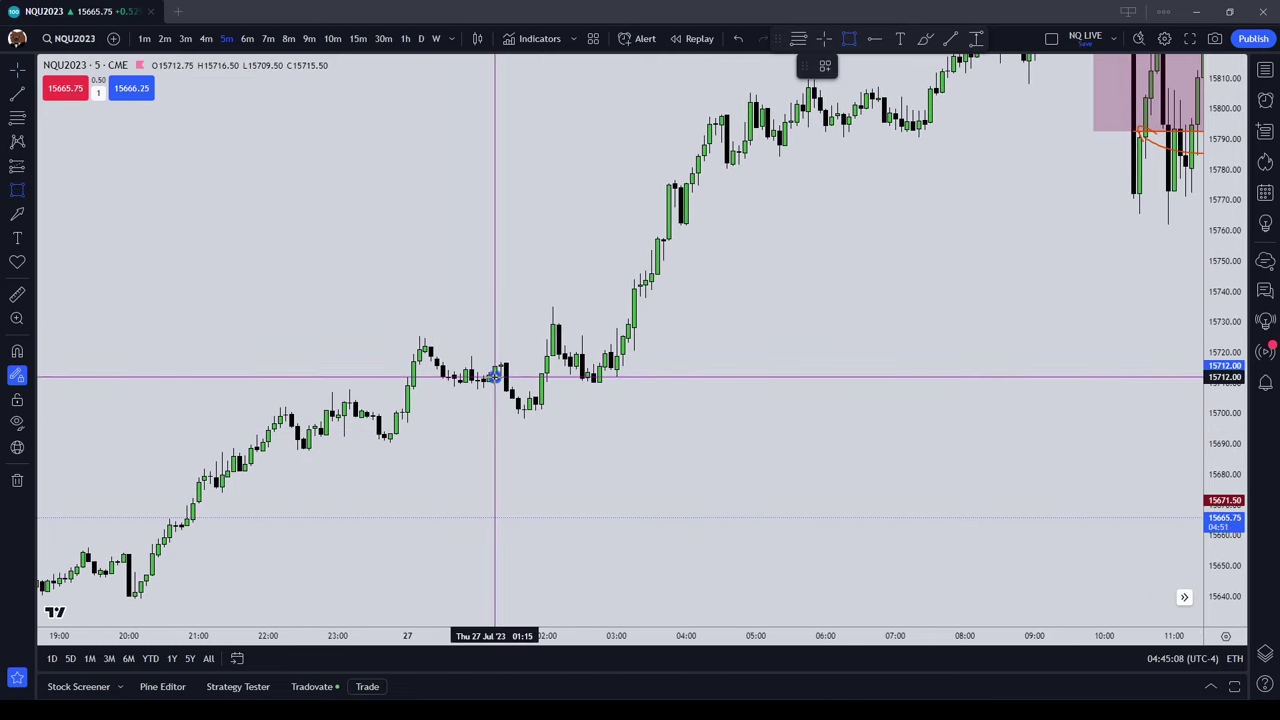
pyautogui.click(639, 387)
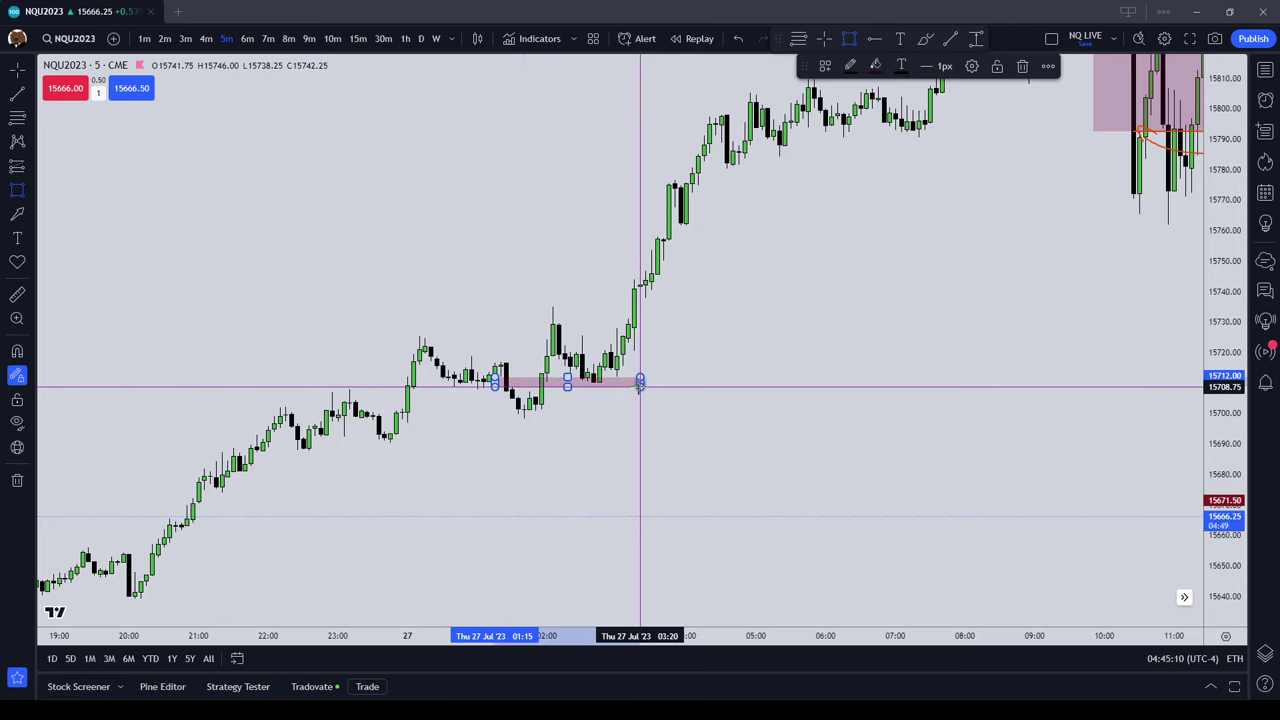
# - Apply the green FVG (1min) template to the thin rectangle, and brush lines, a circle and an arrow around the gap and its retest
pyautogui.click(825, 68)
pyautogui.click(848, 188)
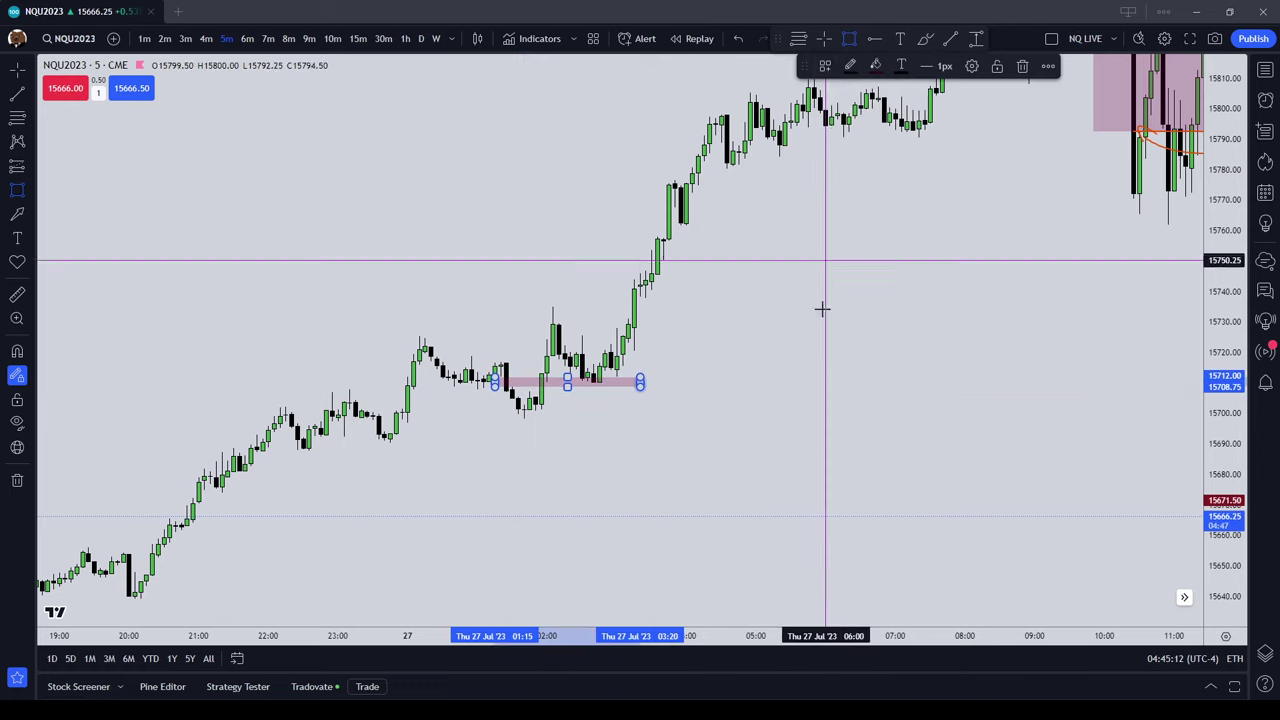
pyautogui.press('Escape')
pyautogui.click(637, 387)
pyautogui.click(646, 381)
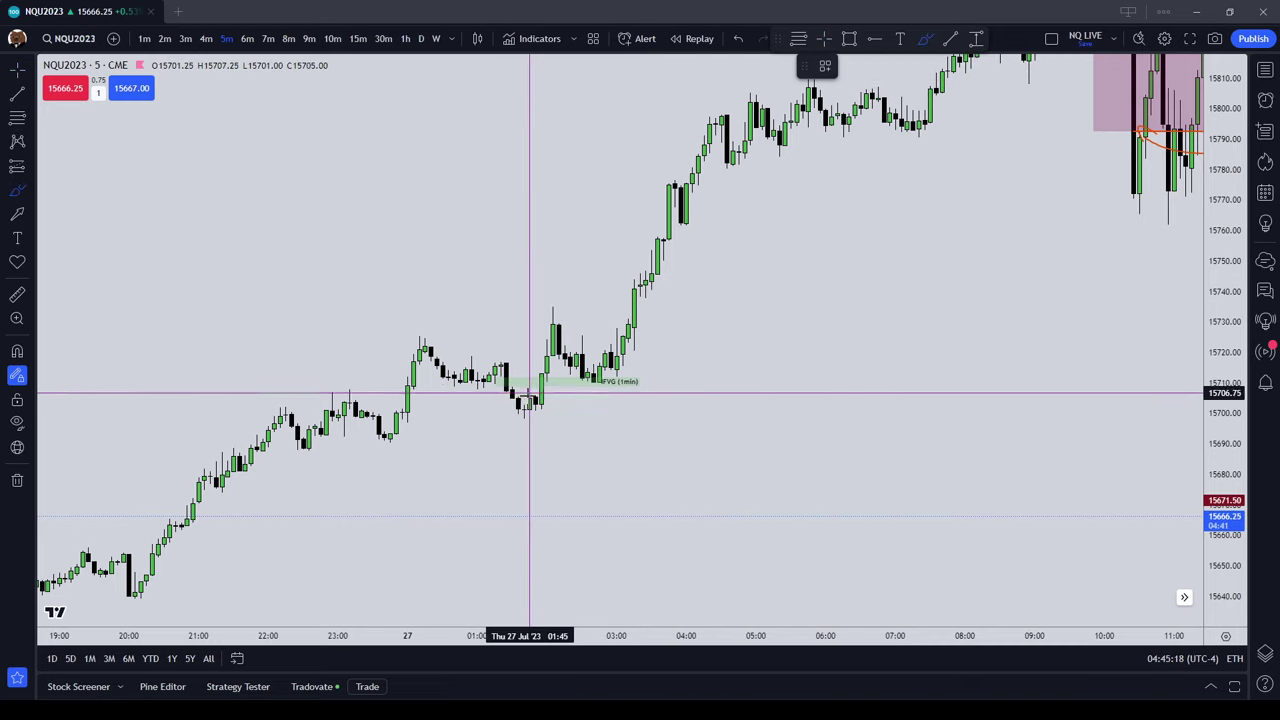
pyautogui.click(605, 378)
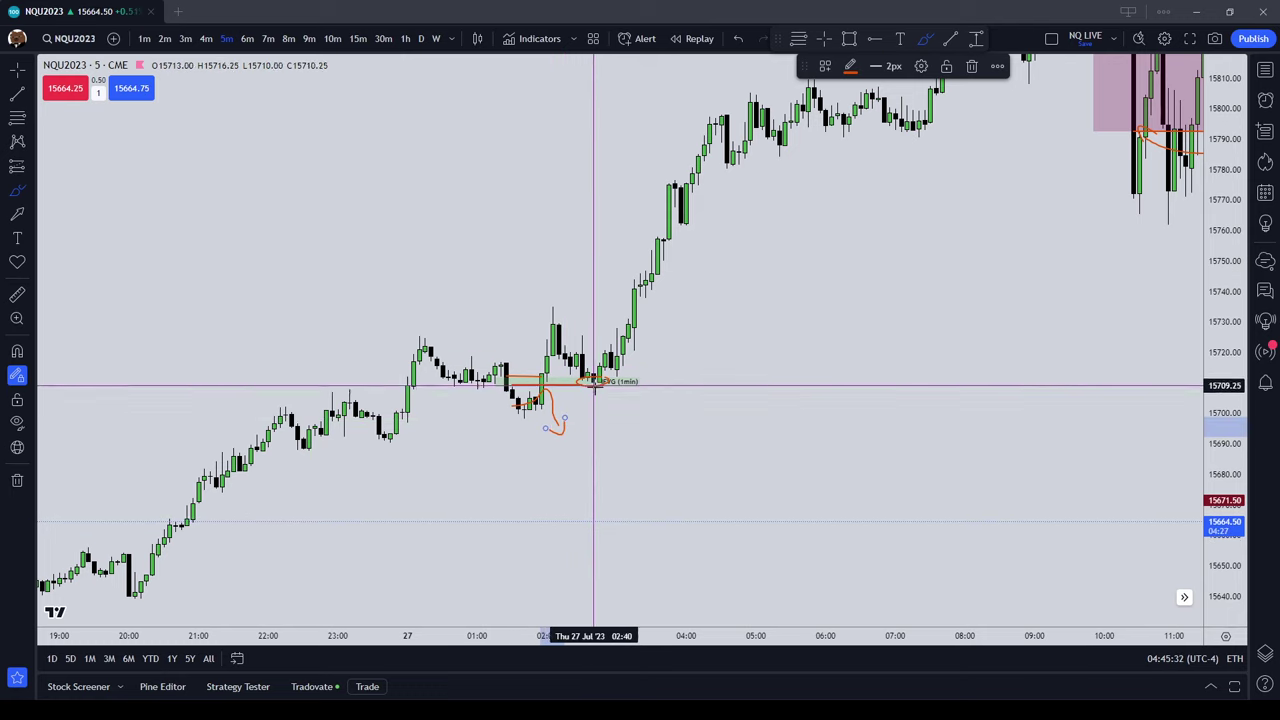
# - Delete the brush arrowhead, the green FVG (1min) box and the curved arrow shaft
pyautogui.click(971, 66)
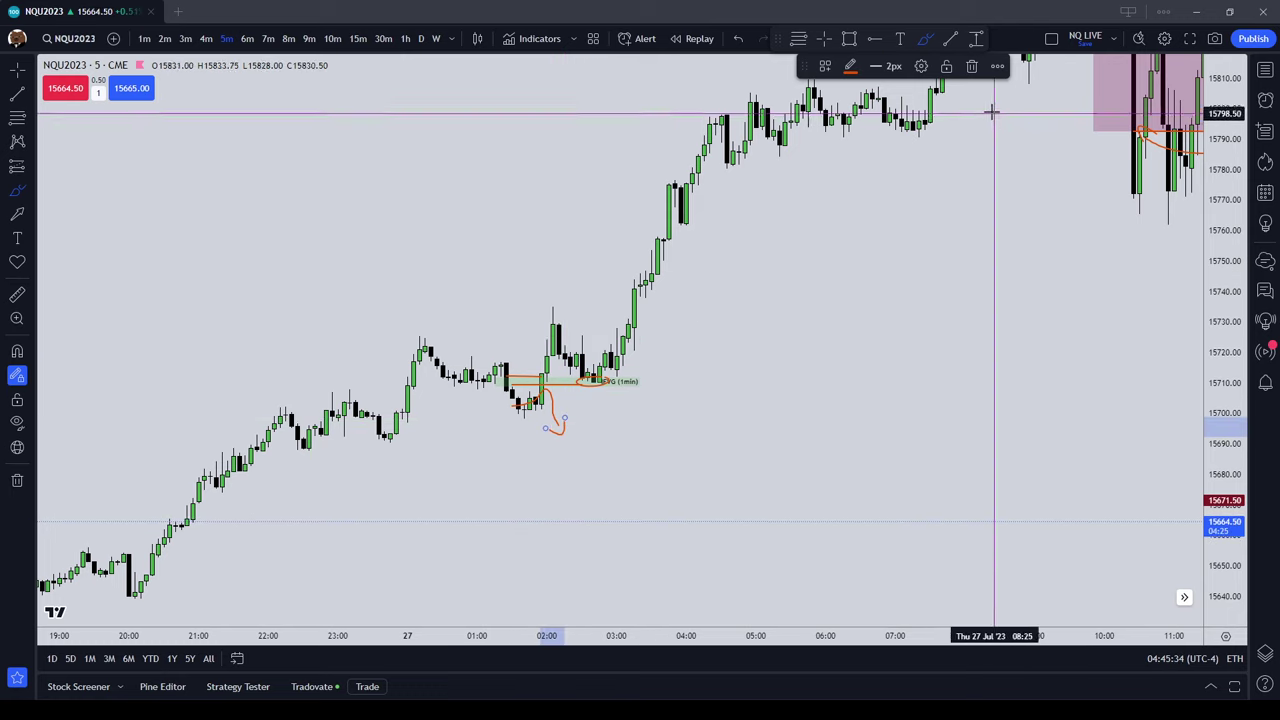
pyautogui.click(625, 388)
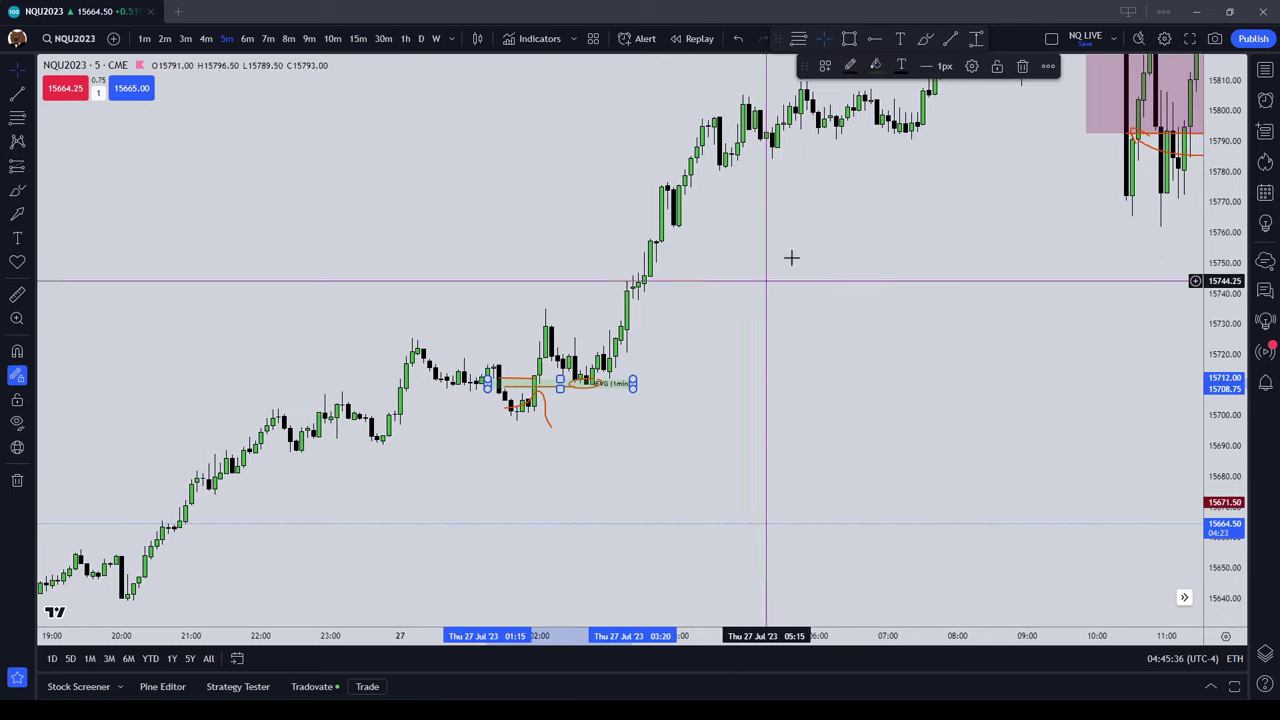
pyautogui.click(543, 398)
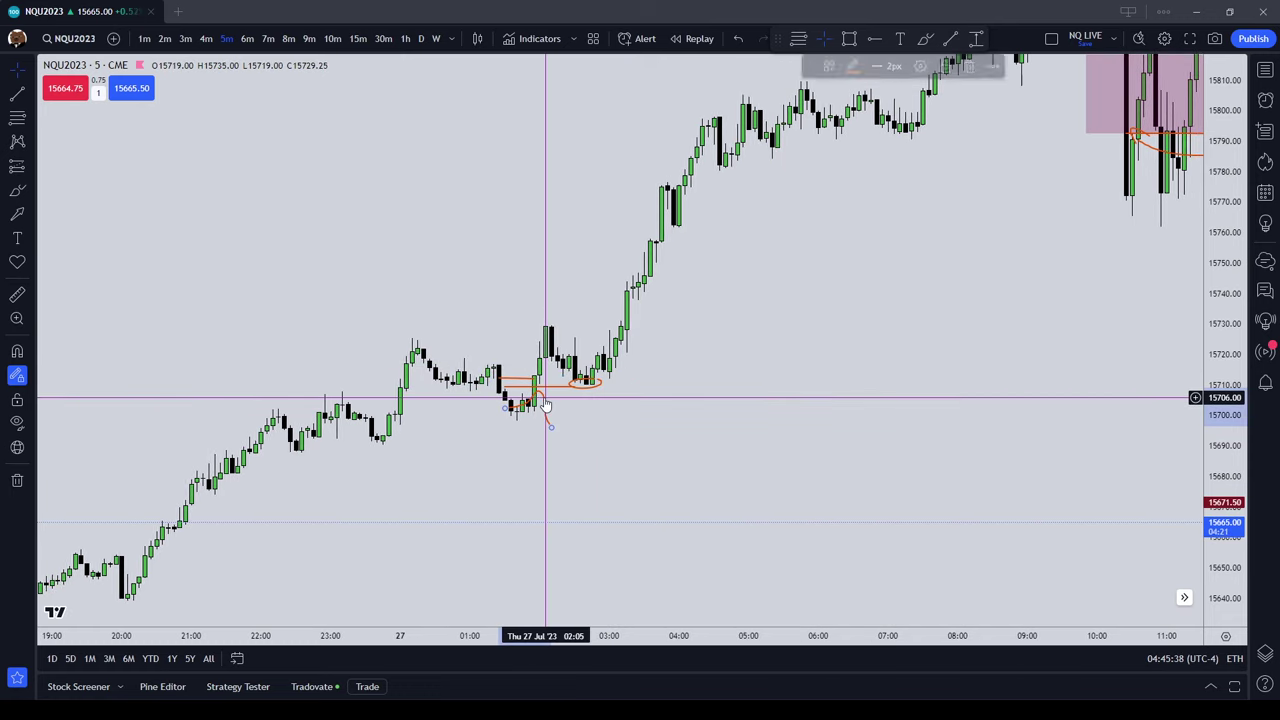
pyautogui.click(971, 66)
# - Delete the small brush circle near 02:40 and the two horizontal brush lines at the gap's edges
pyautogui.click(600, 382)
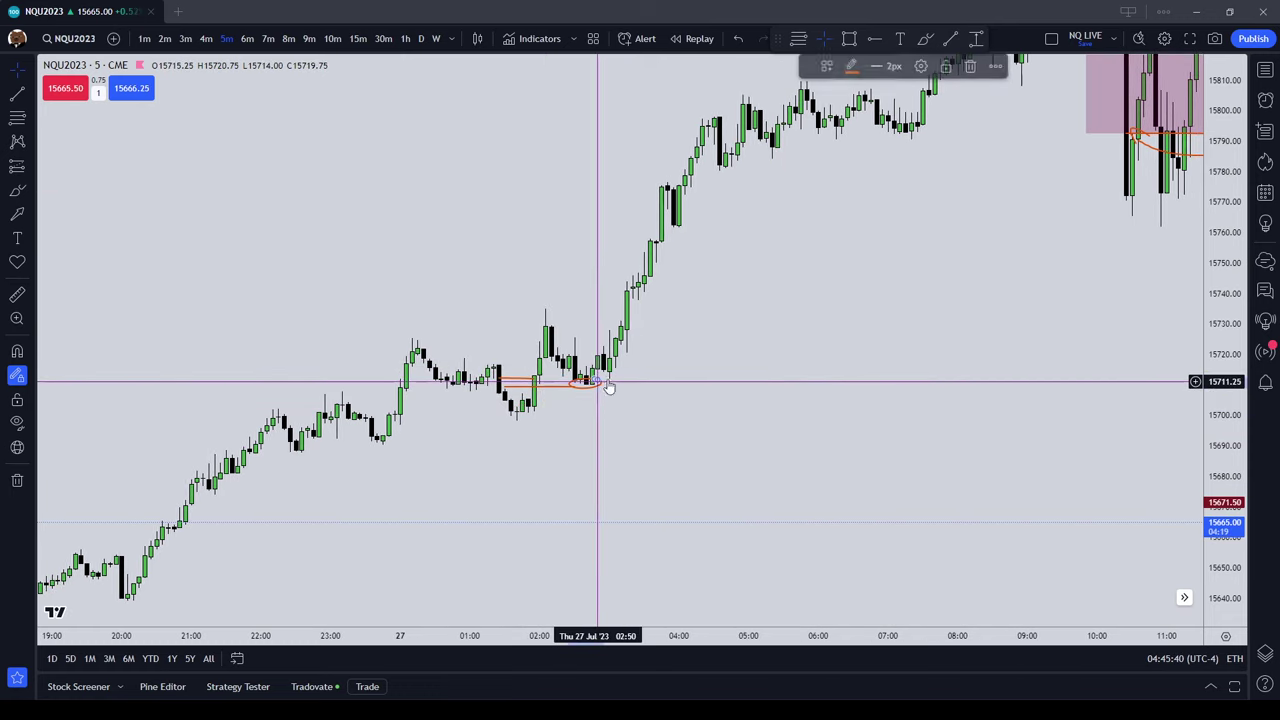
pyautogui.click(971, 66)
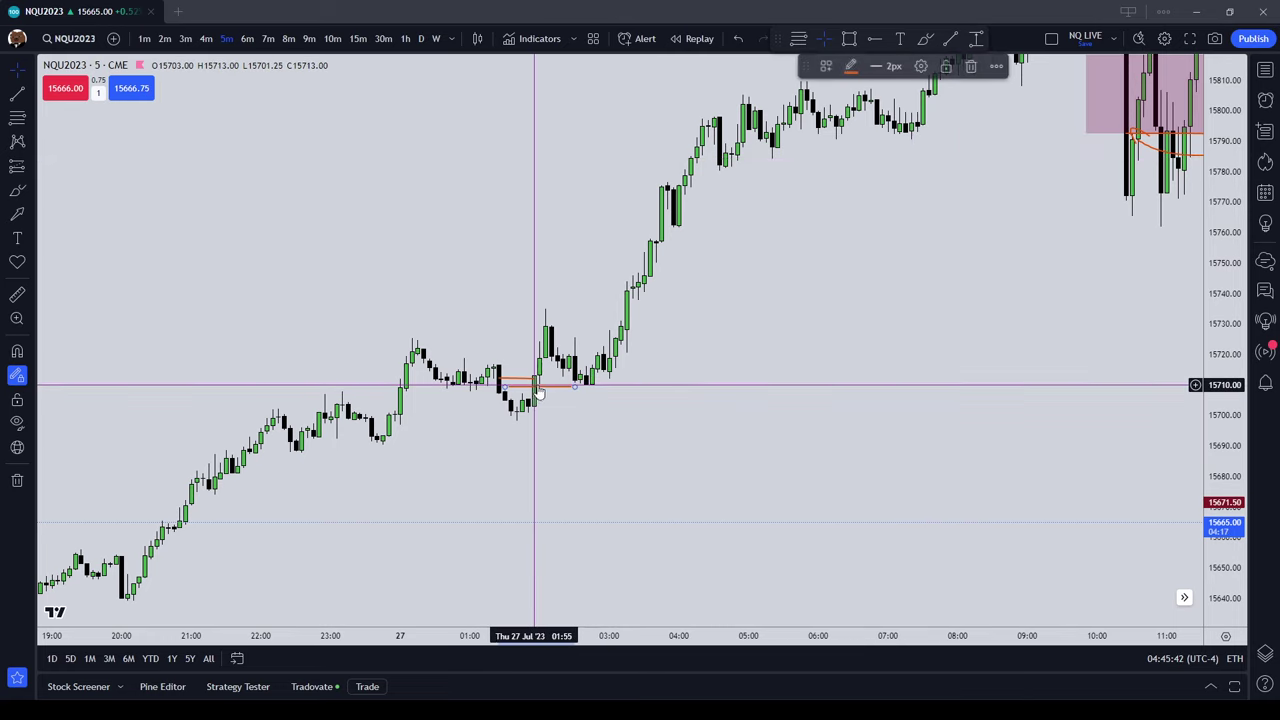
pyautogui.click(971, 66)
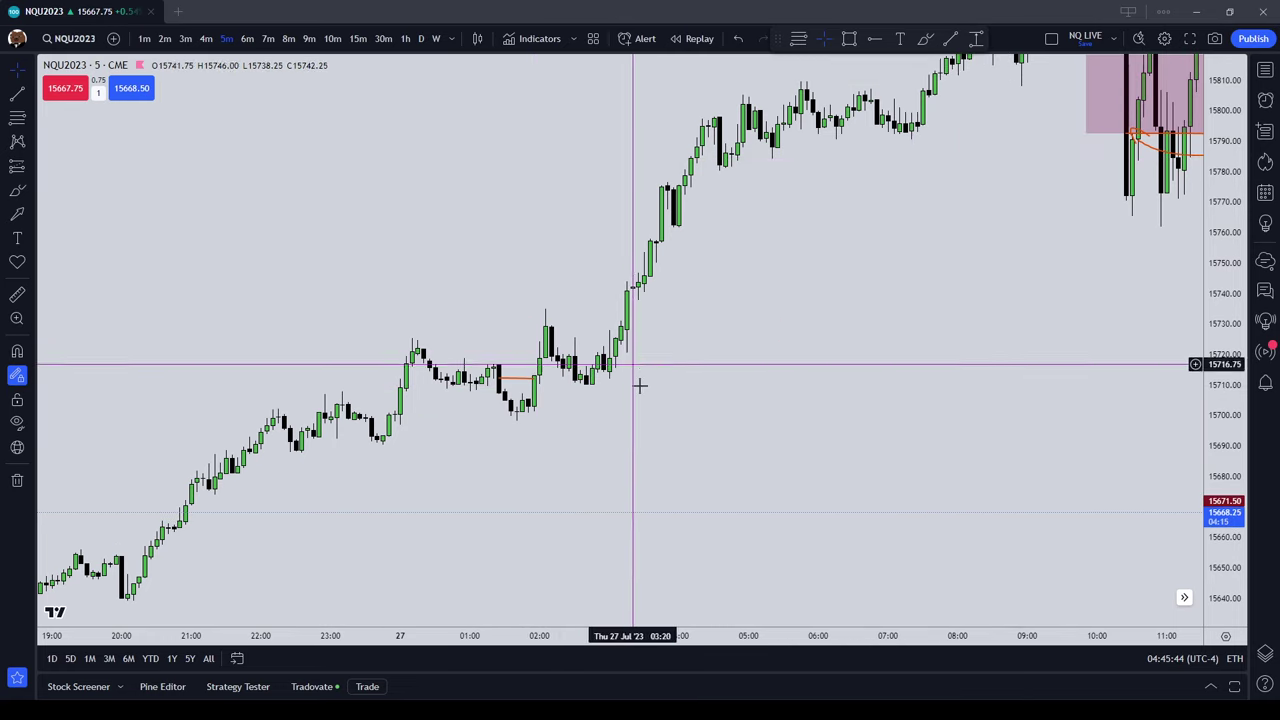
pyautogui.click(520, 378)
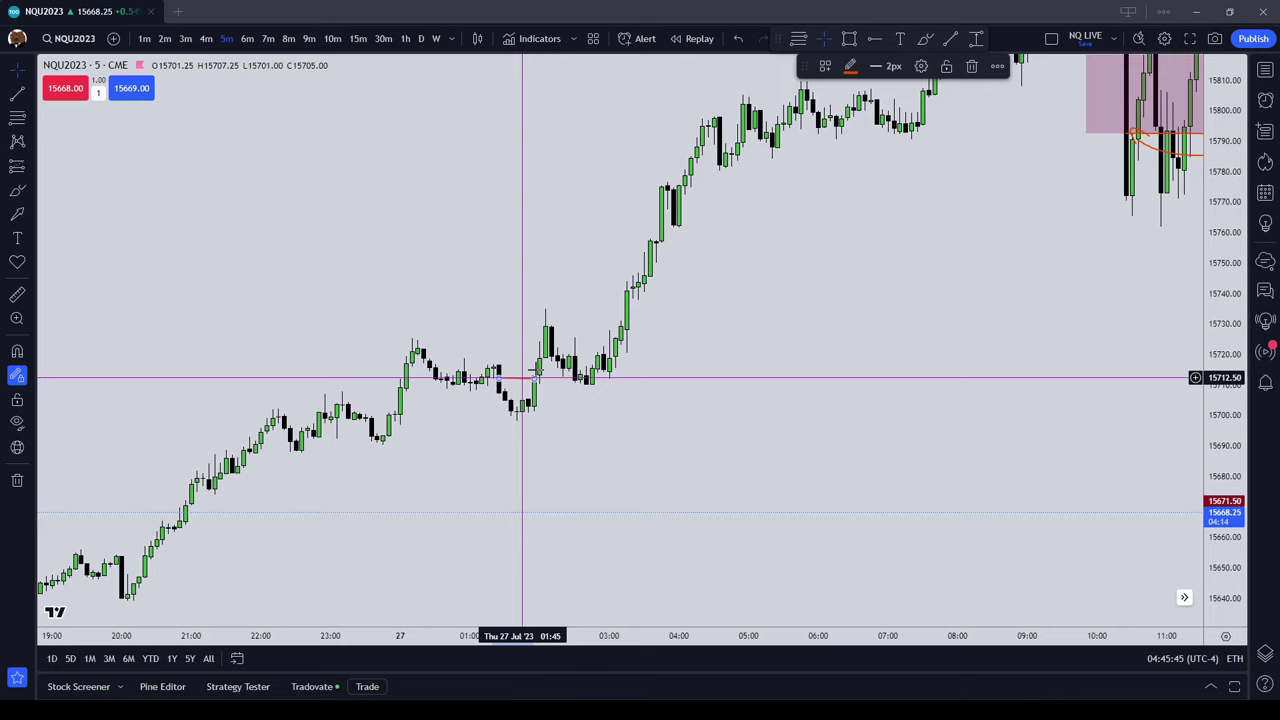
pyautogui.click(971, 66)
# - Brush two horizontal lines inside the orange FVG (15min) box on 28 Jul, at about 15687 and 15682, marking the gap after 03:40
pyautogui.hscroll(5, 610, 392)
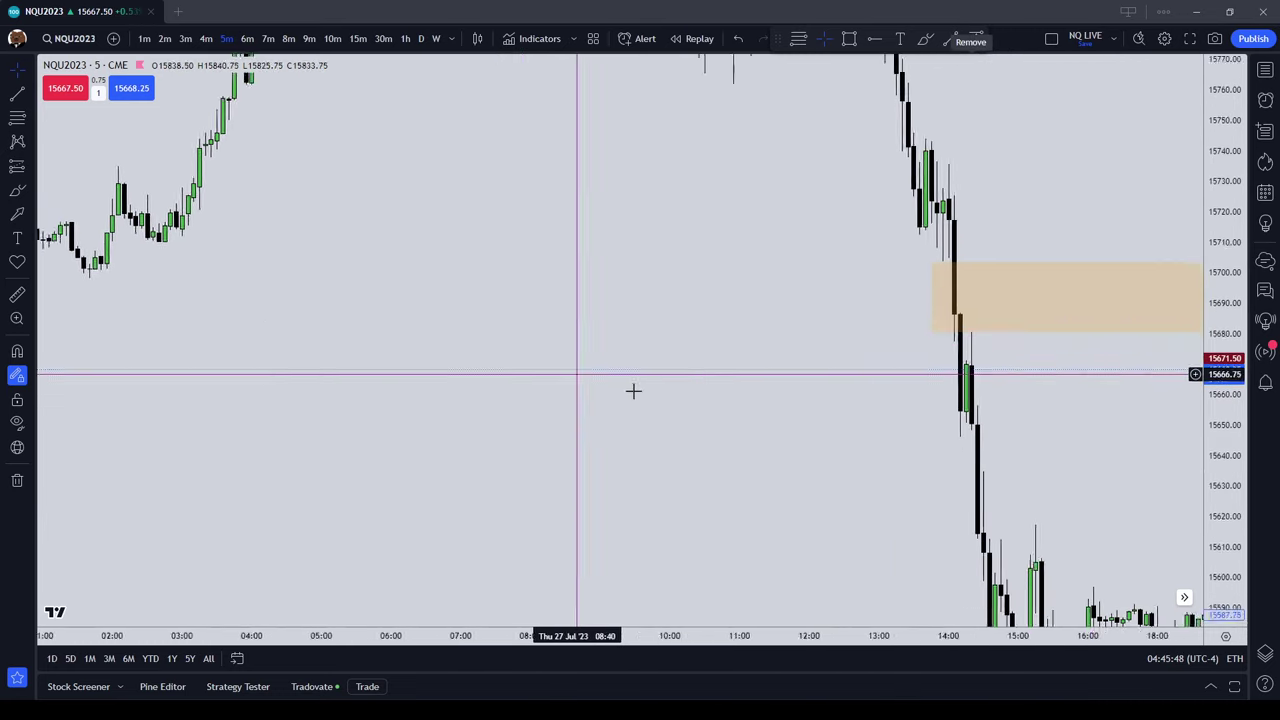
pyautogui.hscroll(15, 633, 390)
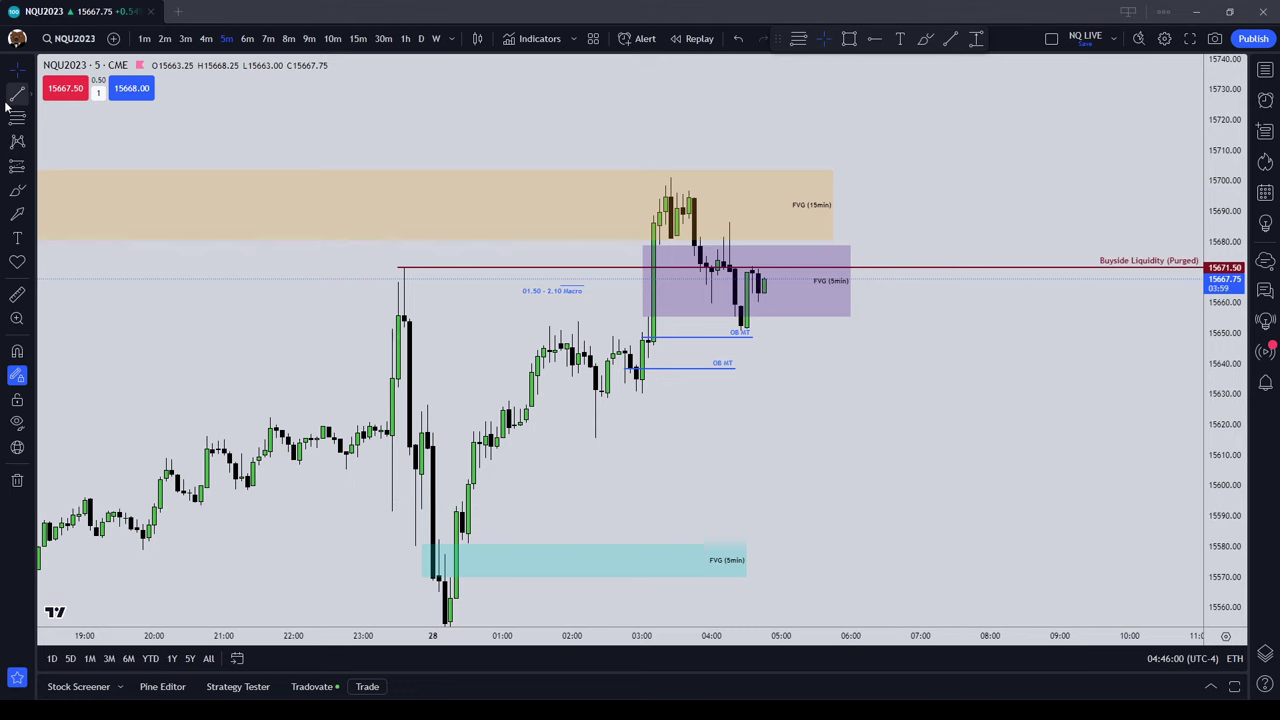
pyautogui.click(926, 39)
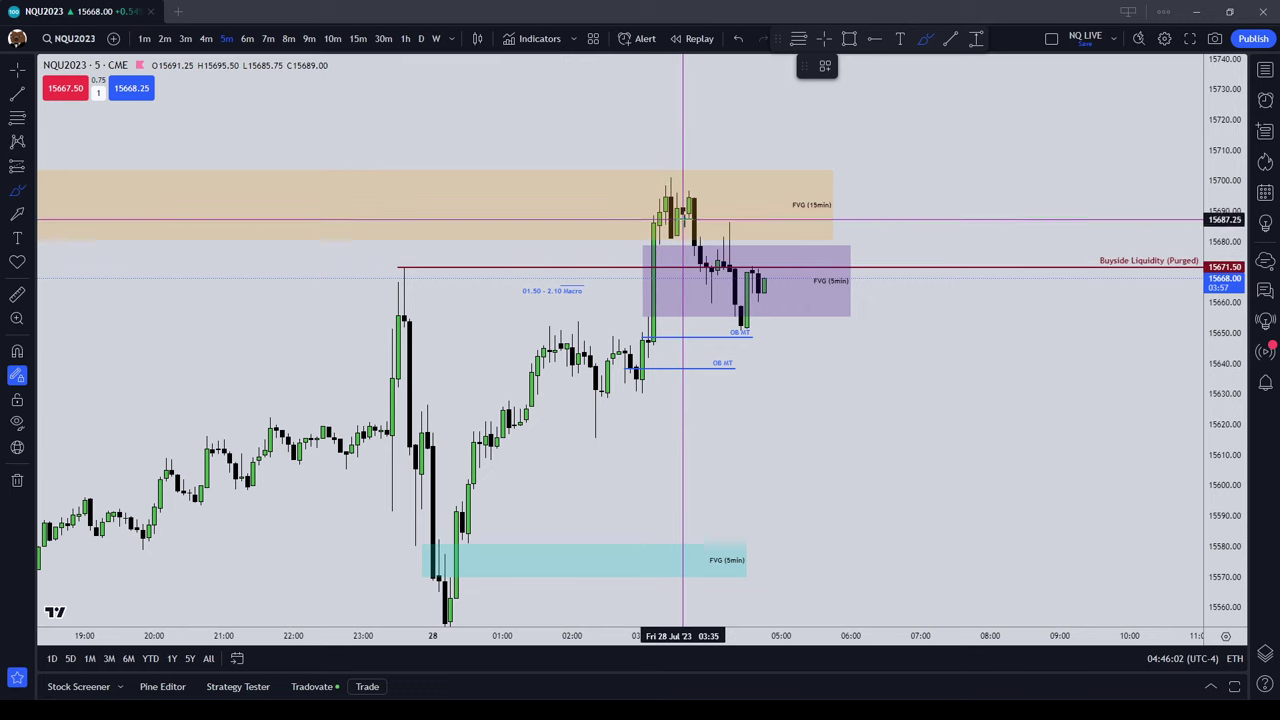
pyautogui.moveTo(688, 219)
pyautogui.mouseDown()
pyautogui.moveTo(758, 220)
pyautogui.moveTo(775, 237)
pyautogui.mouseUp()
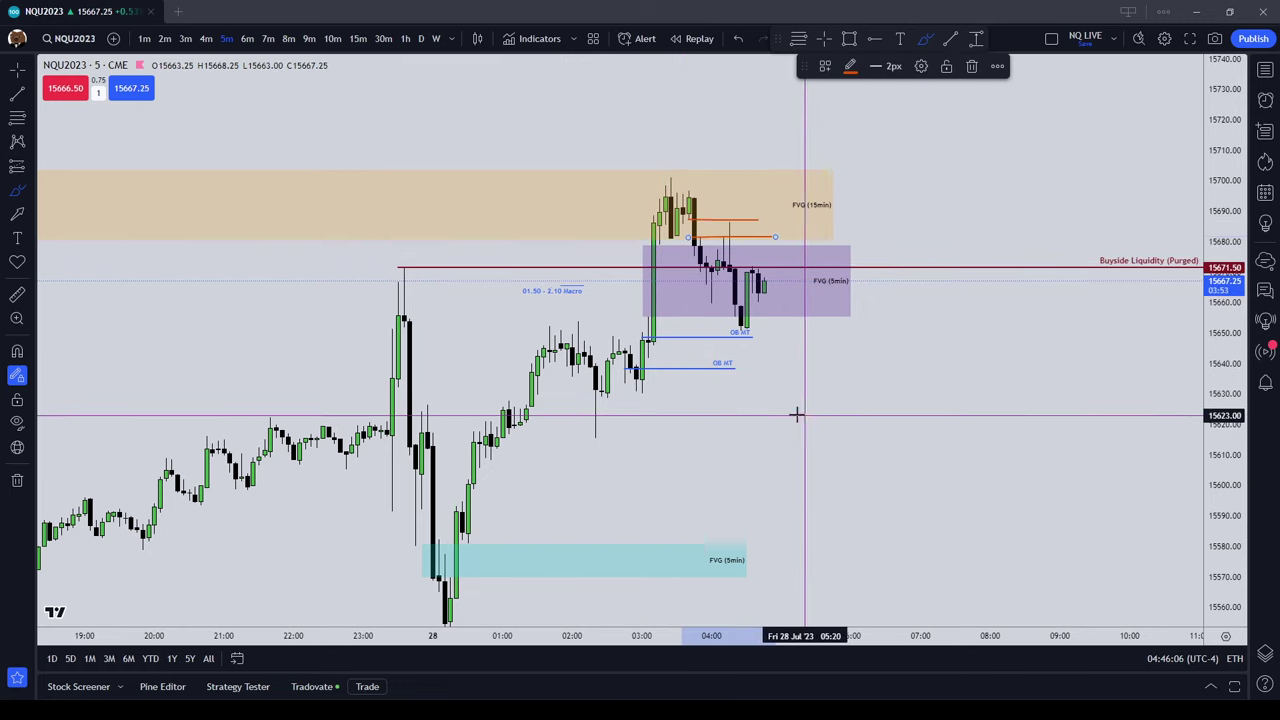
# - Circle the 01.50 - 2.10 Macro label with the brush two times, deleting each mark
pyautogui.moveTo(580, 281)
pyautogui.mouseDown()
pyautogui.moveTo(508, 289)
pyautogui.moveTo(561, 305)
pyautogui.mouseUp()
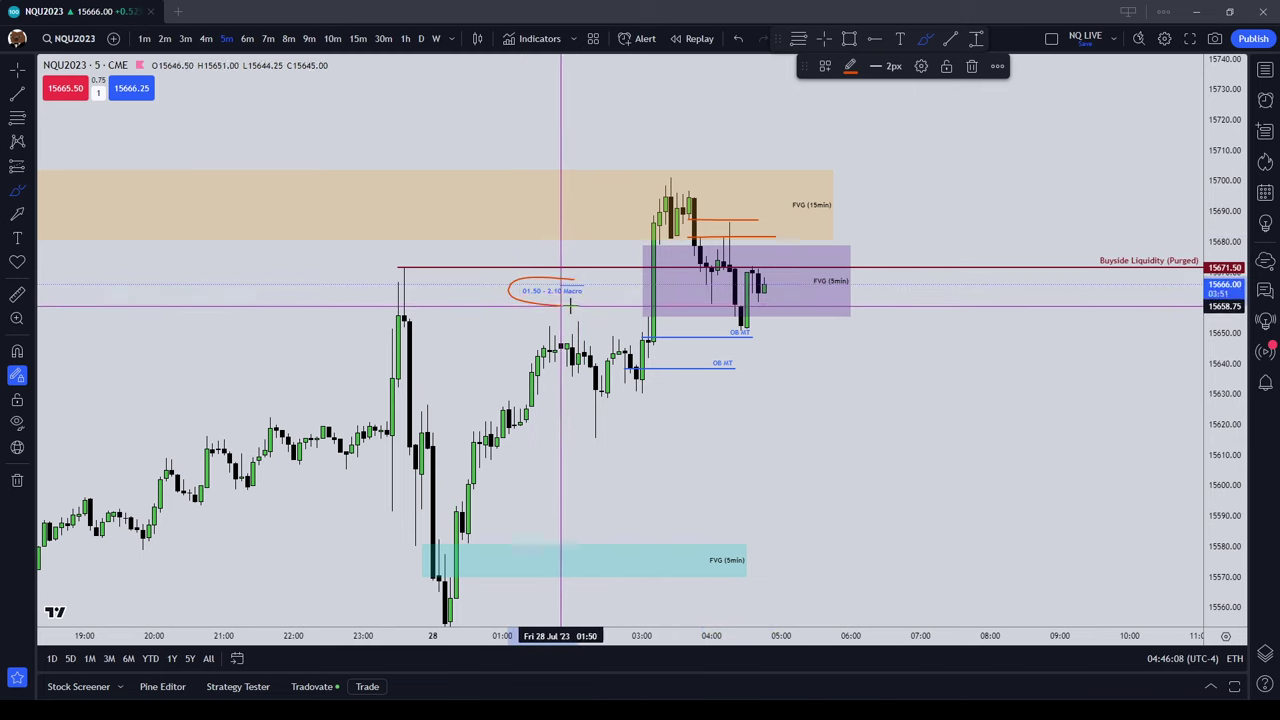
pyautogui.click(971, 66)
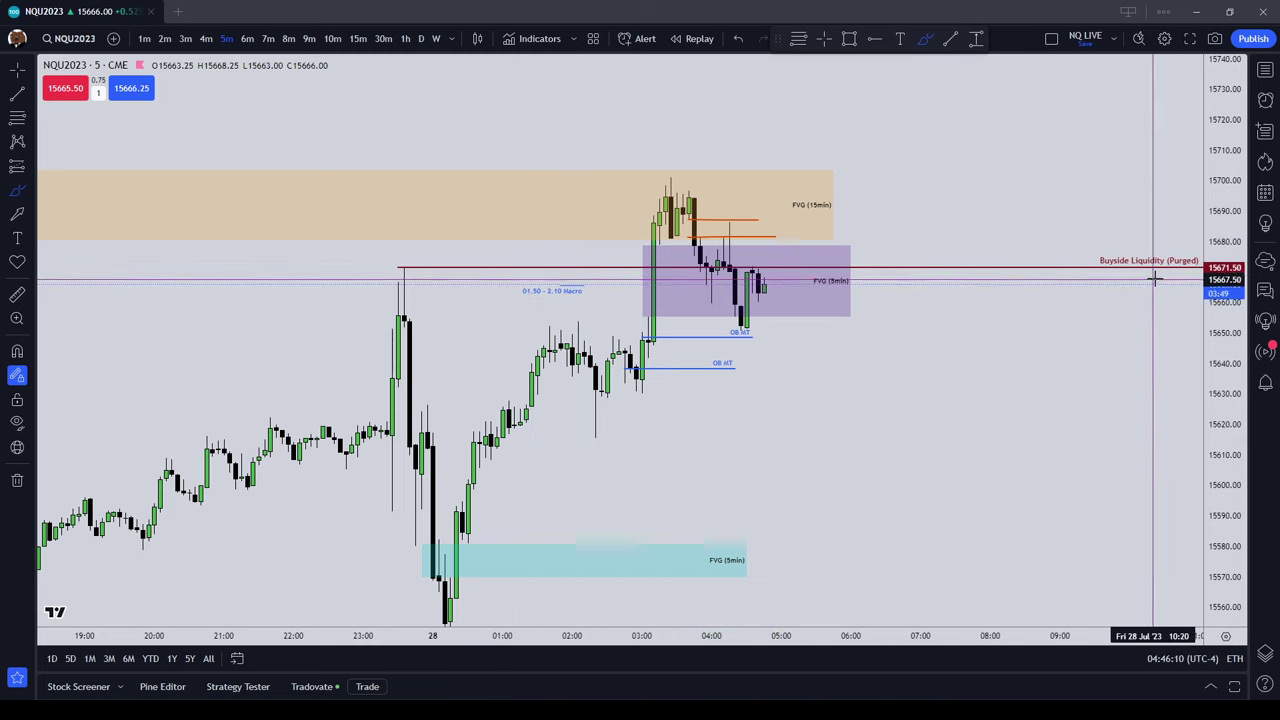
pyautogui.press('Escape')
pyautogui.moveTo(966, 506); pyautogui.dragTo(955, 393)
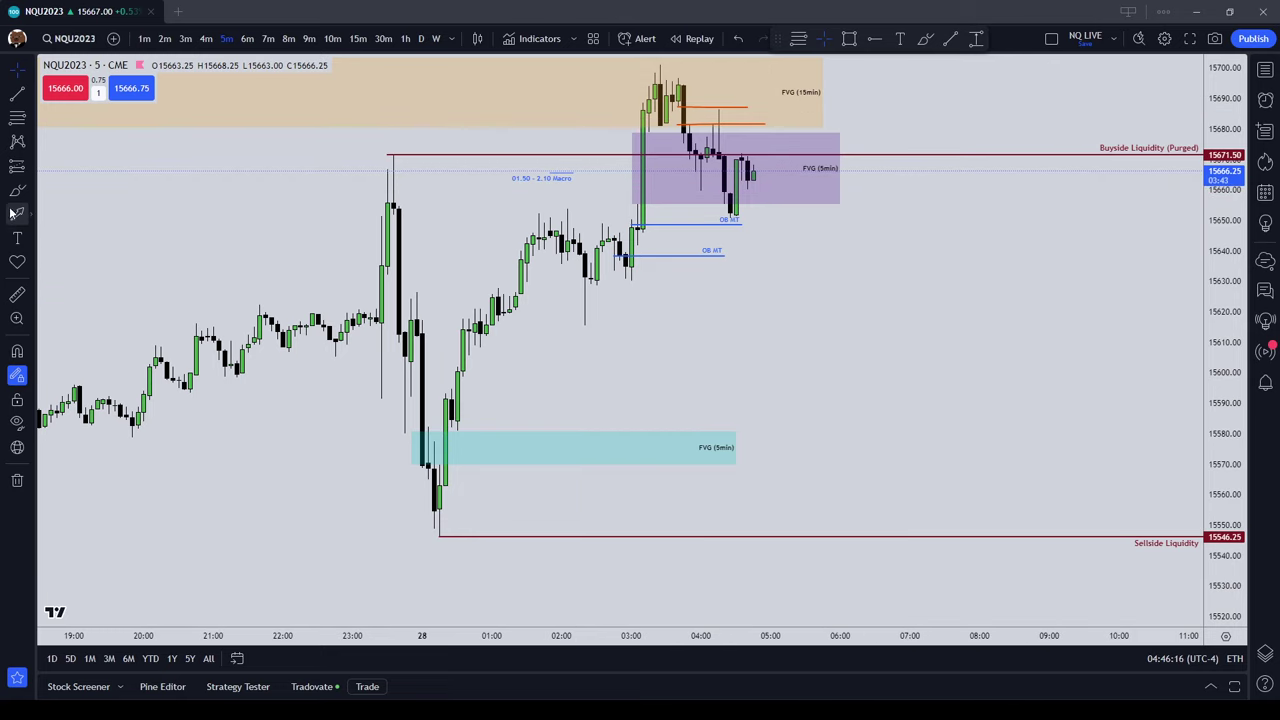
pyautogui.moveTo(585, 166)
pyautogui.mouseDown()
pyautogui.moveTo(499, 180)
pyautogui.moveTo(588, 187)
pyautogui.moveTo(573, 170)
pyautogui.mouseUp()
pyautogui.click(971, 66)
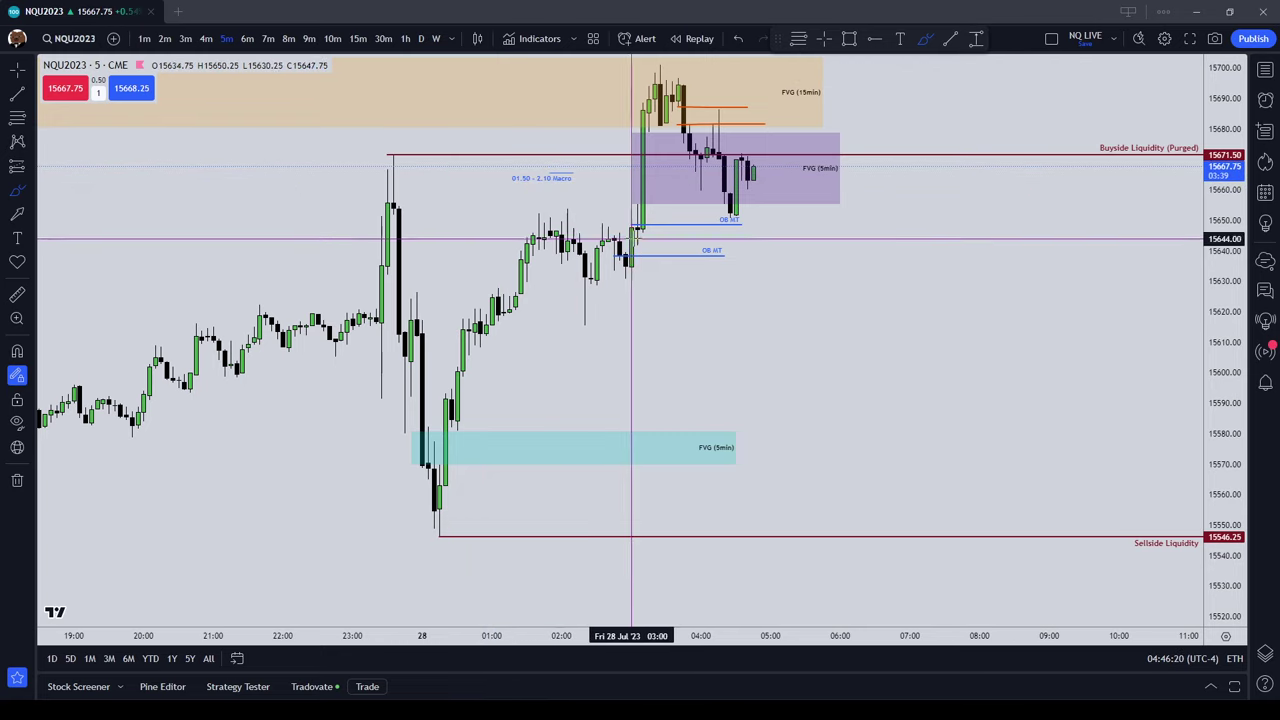
pyautogui.click(724, 224)
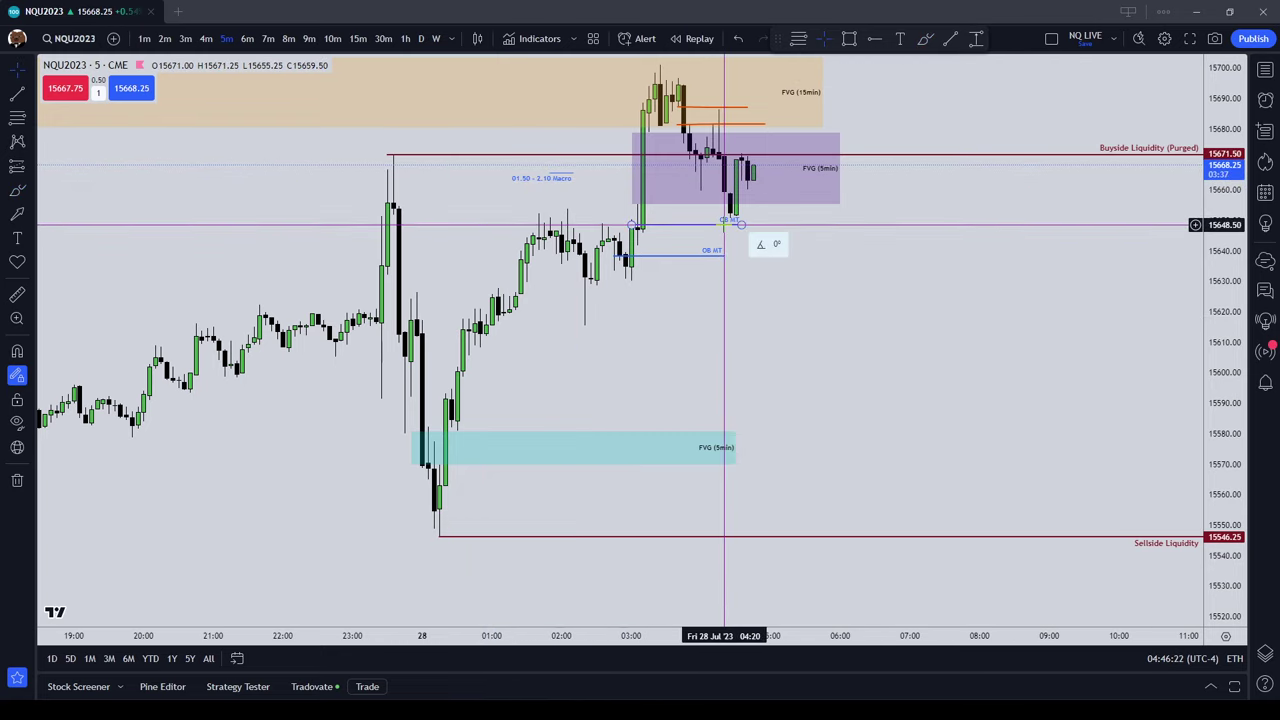
pyautogui.moveTo(808, 234); pyautogui.dragTo(800, 335)
pyautogui.scroll(-1, 813, 335)
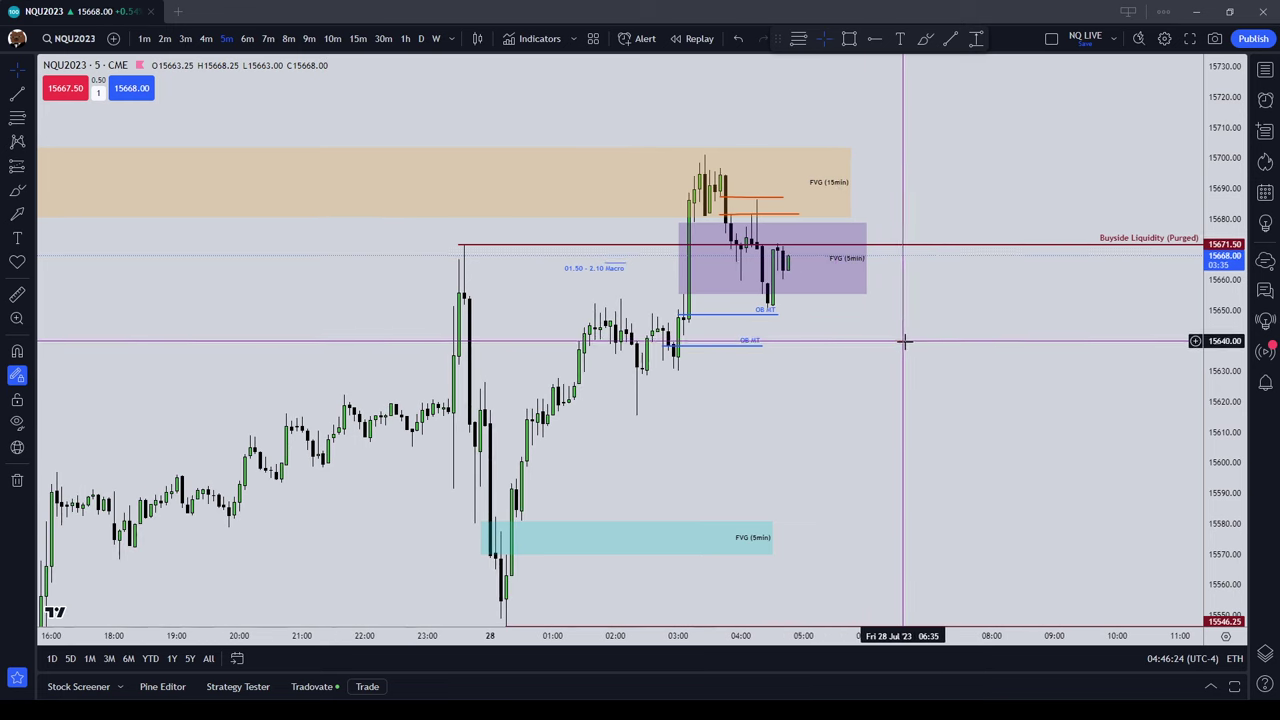
pyautogui.moveTo(904, 341); pyautogui.dragTo(861, 311)
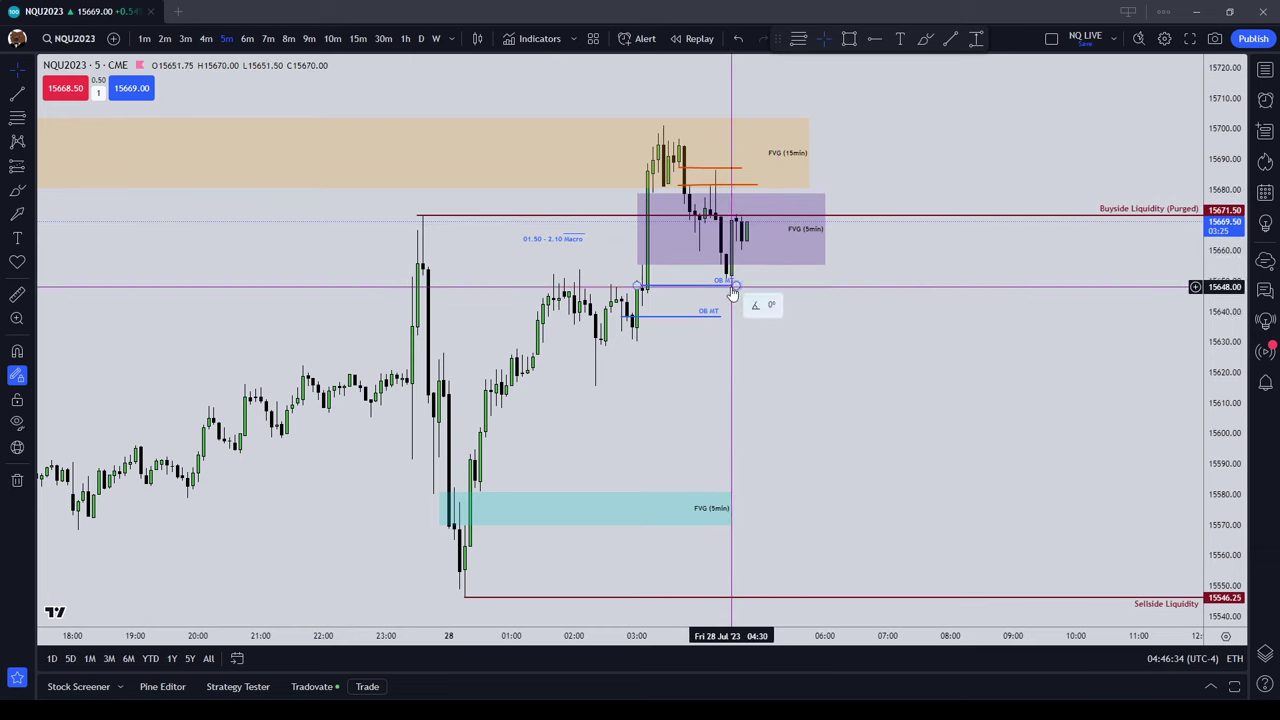
# - Brush an outline around the 03:10 gap, and a curved arrow falling into the purple FVG (5min) box to about 15658.50 and rising out of it
pyautogui.moveTo(874, 354); pyautogui.dragTo(910, 435)
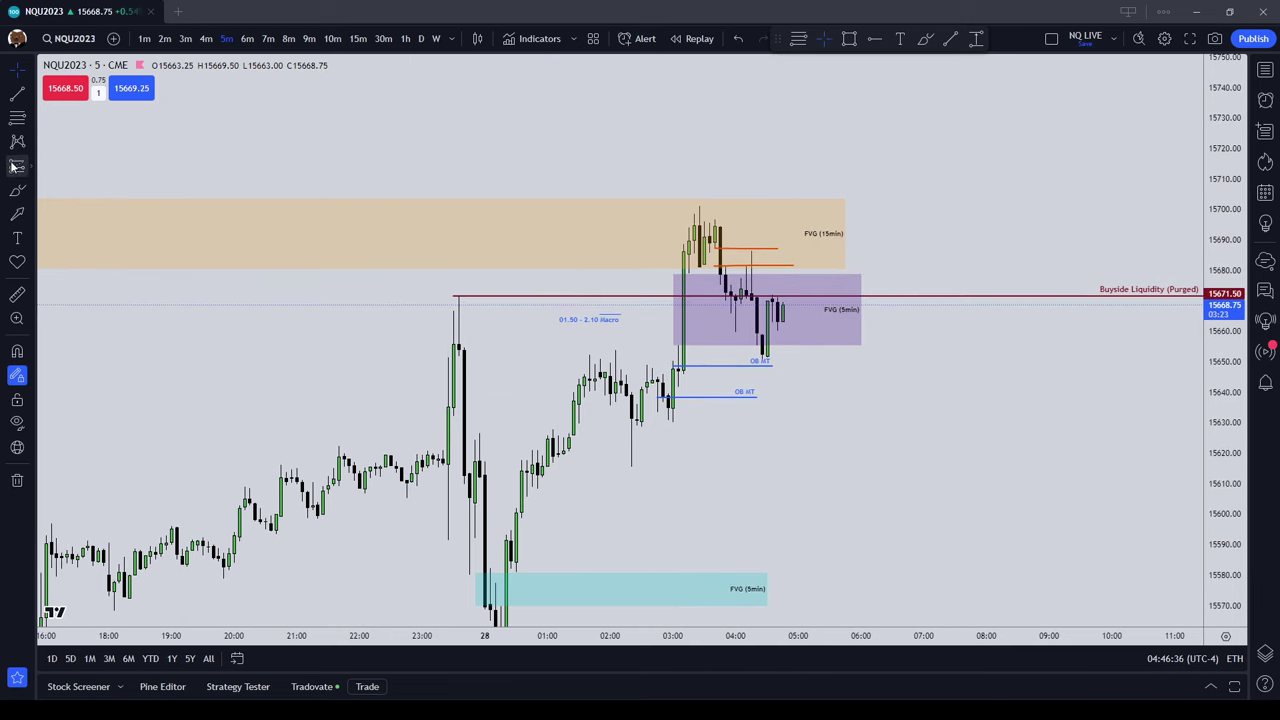
pyautogui.moveTo(685, 276); pyautogui.dragTo(661, 281)
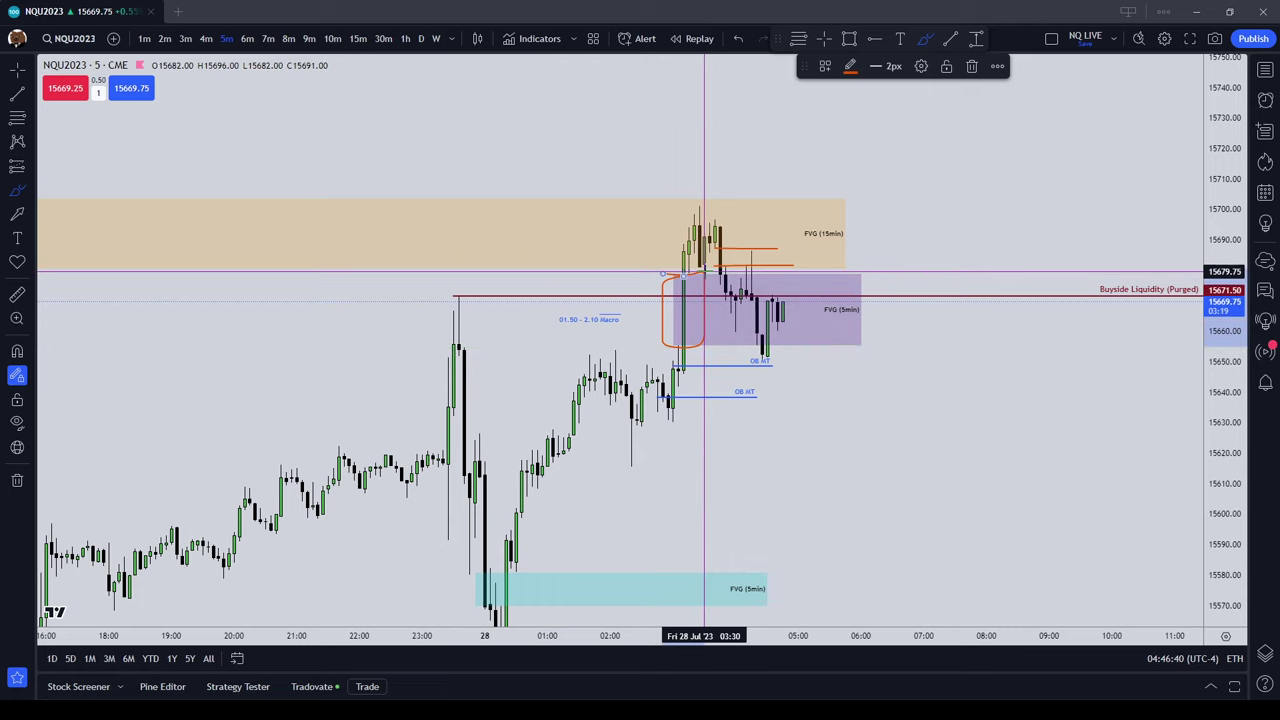
pyautogui.moveTo(714, 272); pyautogui.dragTo(741, 321)
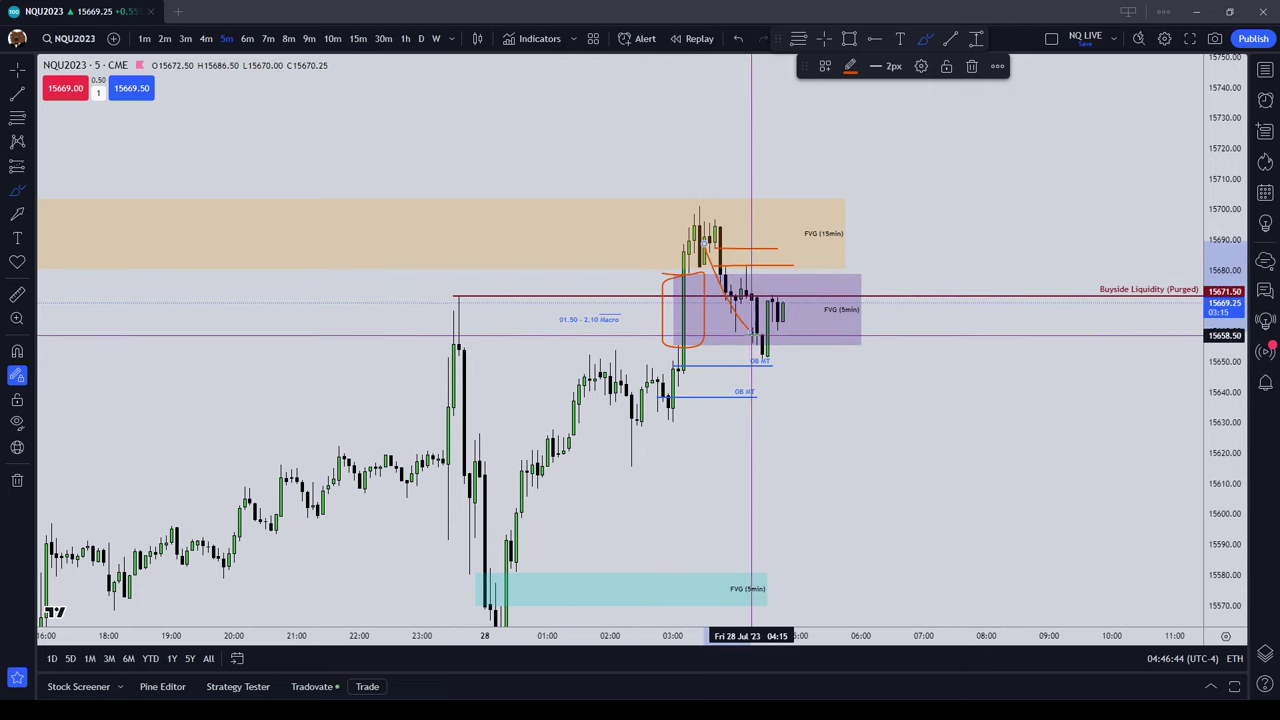
pyautogui.moveTo(751, 335)
pyautogui.mouseDown()
pyautogui.moveTo(794, 295)
pyautogui.moveTo(819, 242)
pyautogui.moveTo(855, 240)
pyautogui.mouseUp()
pyautogui.press('Escape')
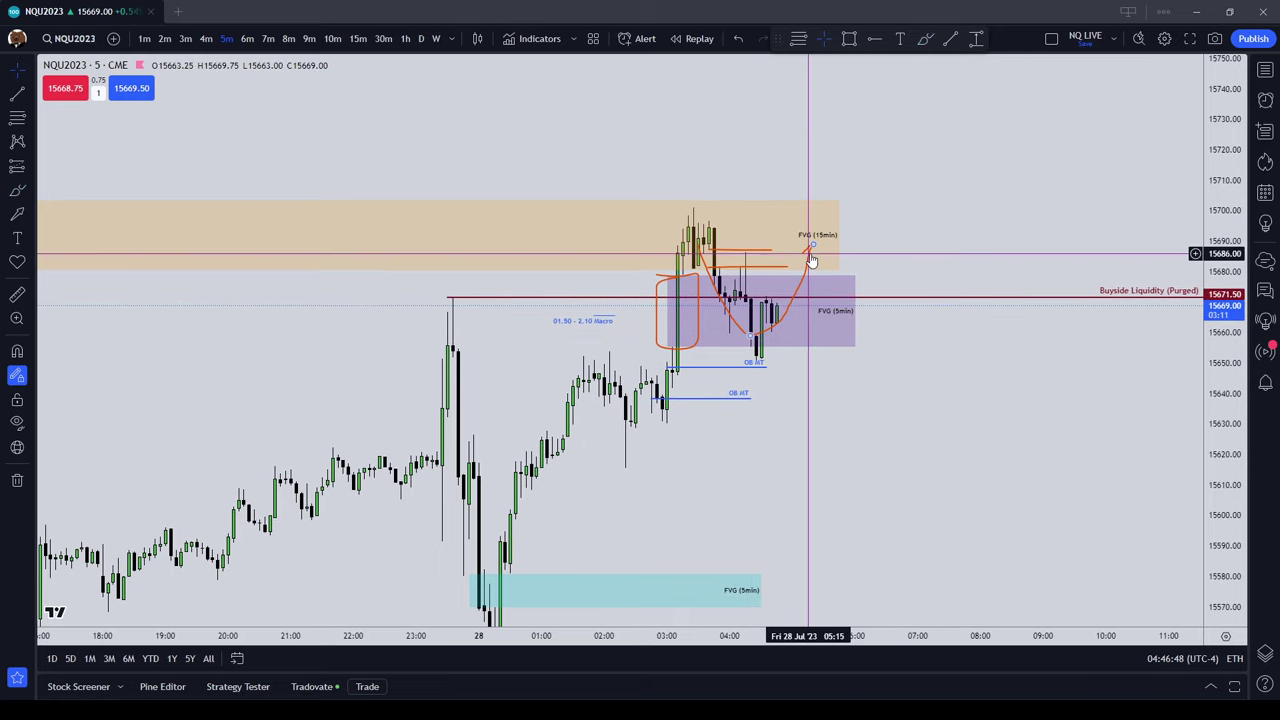
# - Delete the brush strokes of the curved arrow that falls into the purple FVG (5min) box and rises out of it
pyautogui.click(808, 253)
pyautogui.click(969, 67)
pyautogui.click(733, 326)
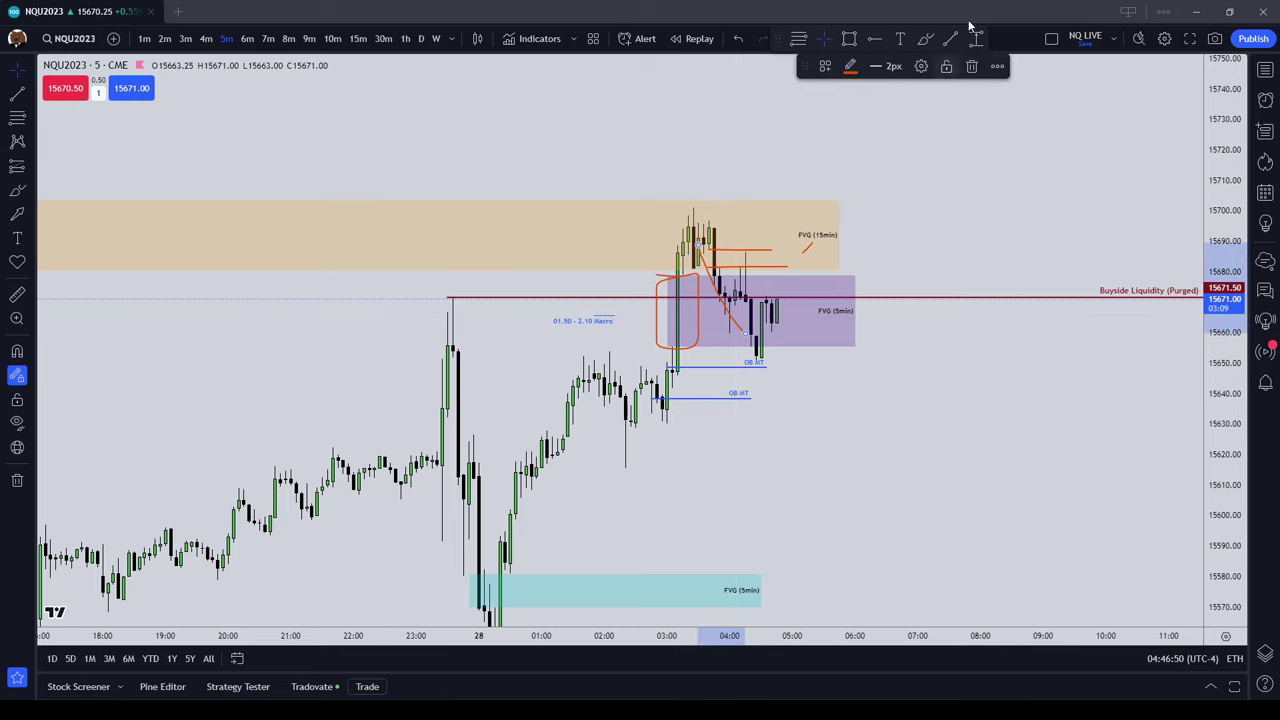
pyautogui.click(970, 68)
# - Delete the two horizontal brush lines marking the gap after 03:40 inside the orange FVG (15min) box
pyautogui.click(771, 269)
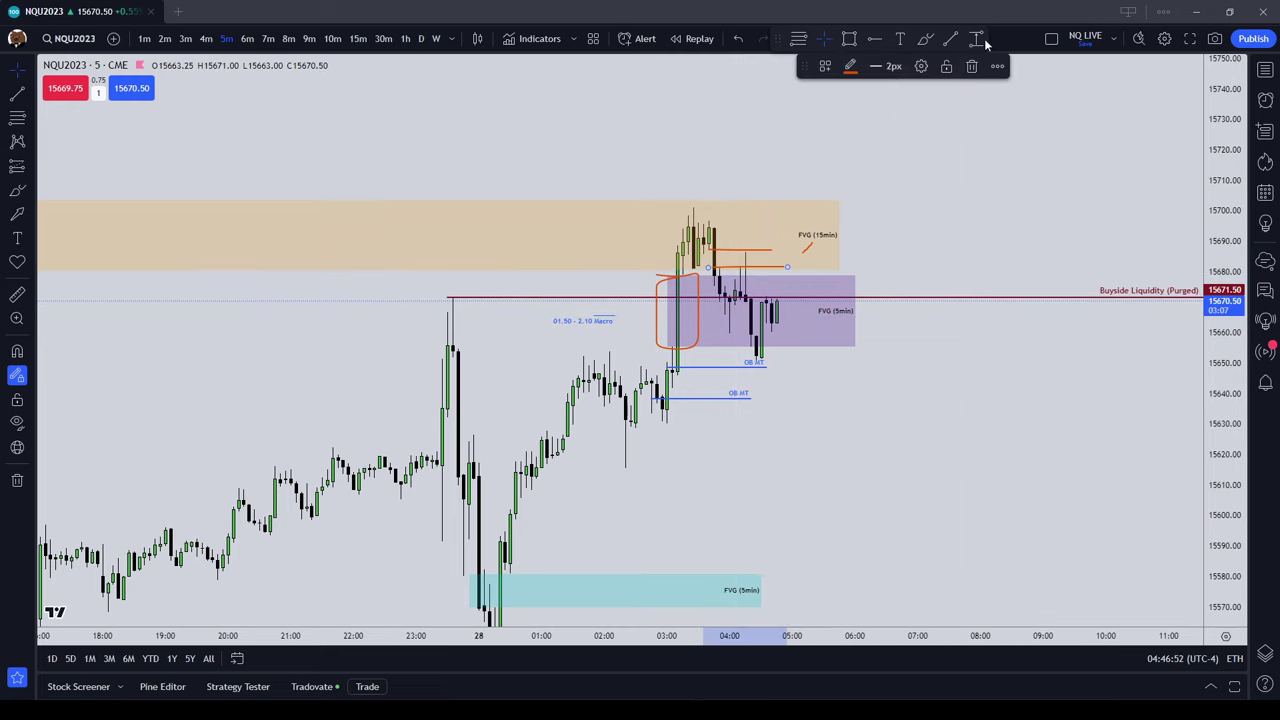
pyautogui.click(970, 66)
pyautogui.click(765, 250)
pyautogui.click(970, 66)
pyautogui.click(678, 276)
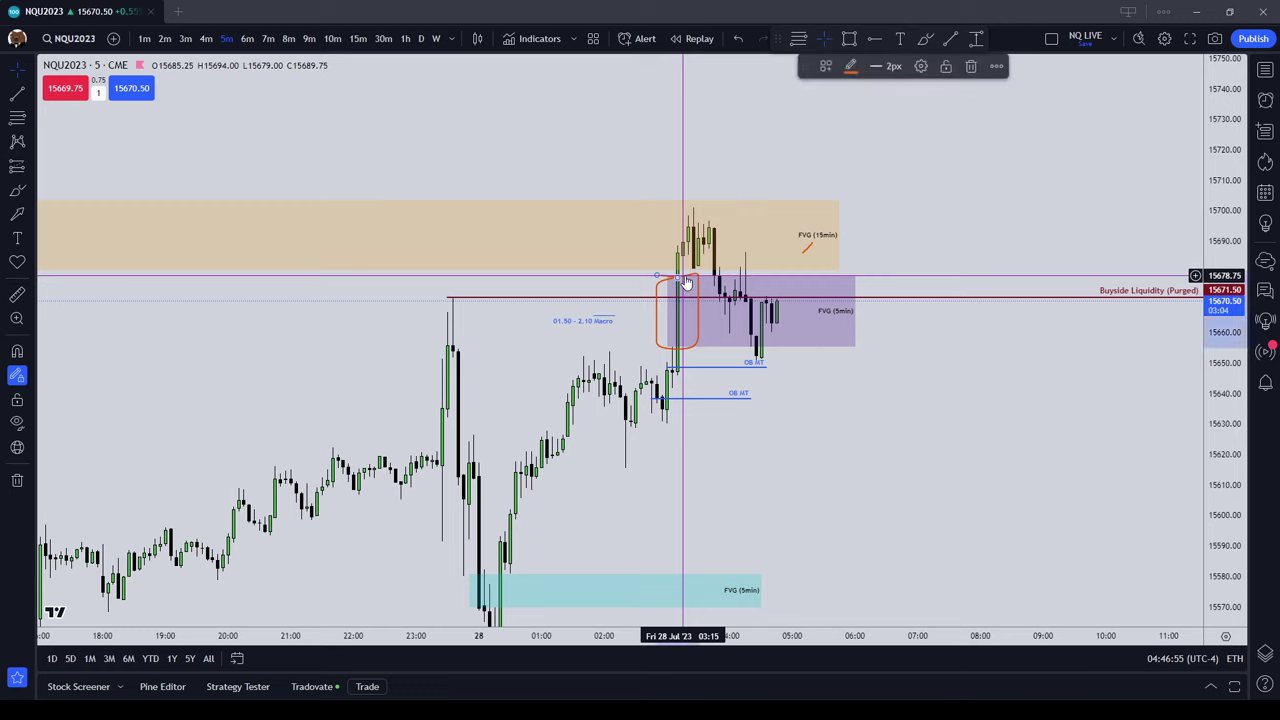
# - Brush a falling zigzag arrow from the latest candle at about 15671 down to about 15630 near 06:00, and delete its strokes
pyautogui.click(926, 40)
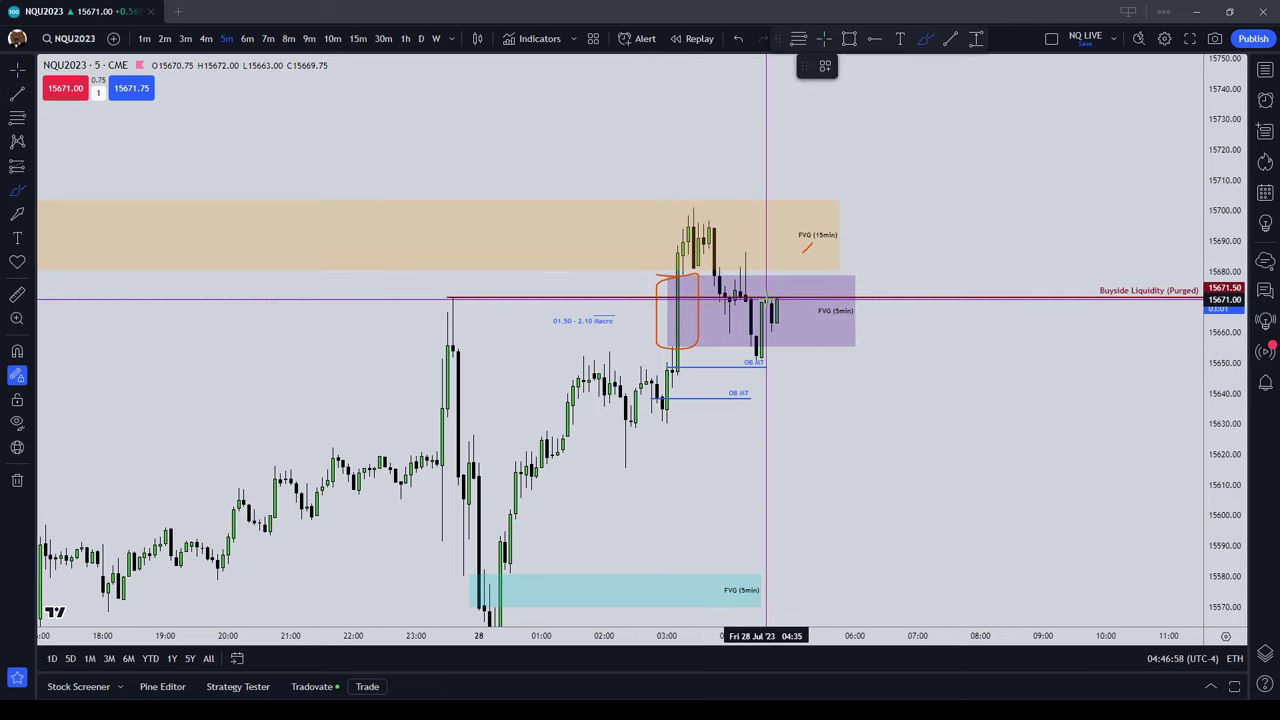
pyautogui.moveTo(778, 300)
pyautogui.mouseDown()
pyautogui.moveTo(808, 387)
pyautogui.moveTo(869, 429)
pyautogui.moveTo(866, 390)
pyautogui.mouseUp()
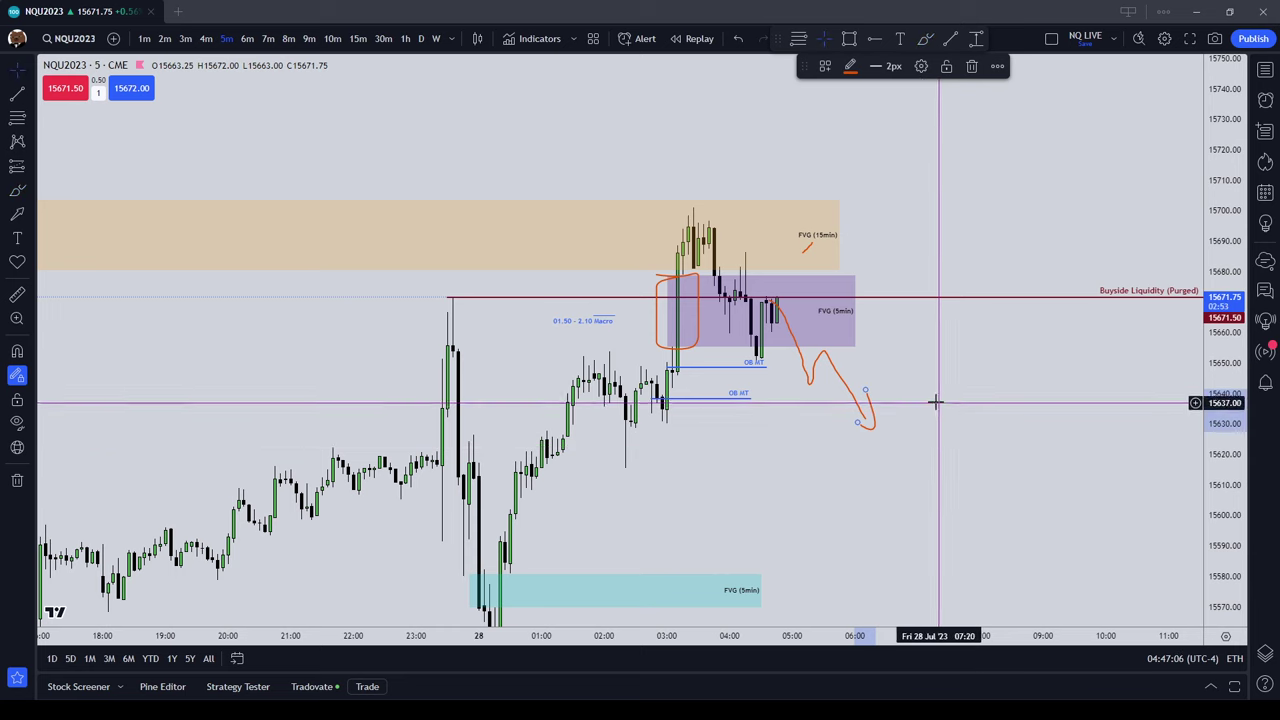
pyautogui.moveTo(936, 402); pyautogui.dragTo(927, 405)
pyautogui.click(773, 312)
pyautogui.click(971, 66)
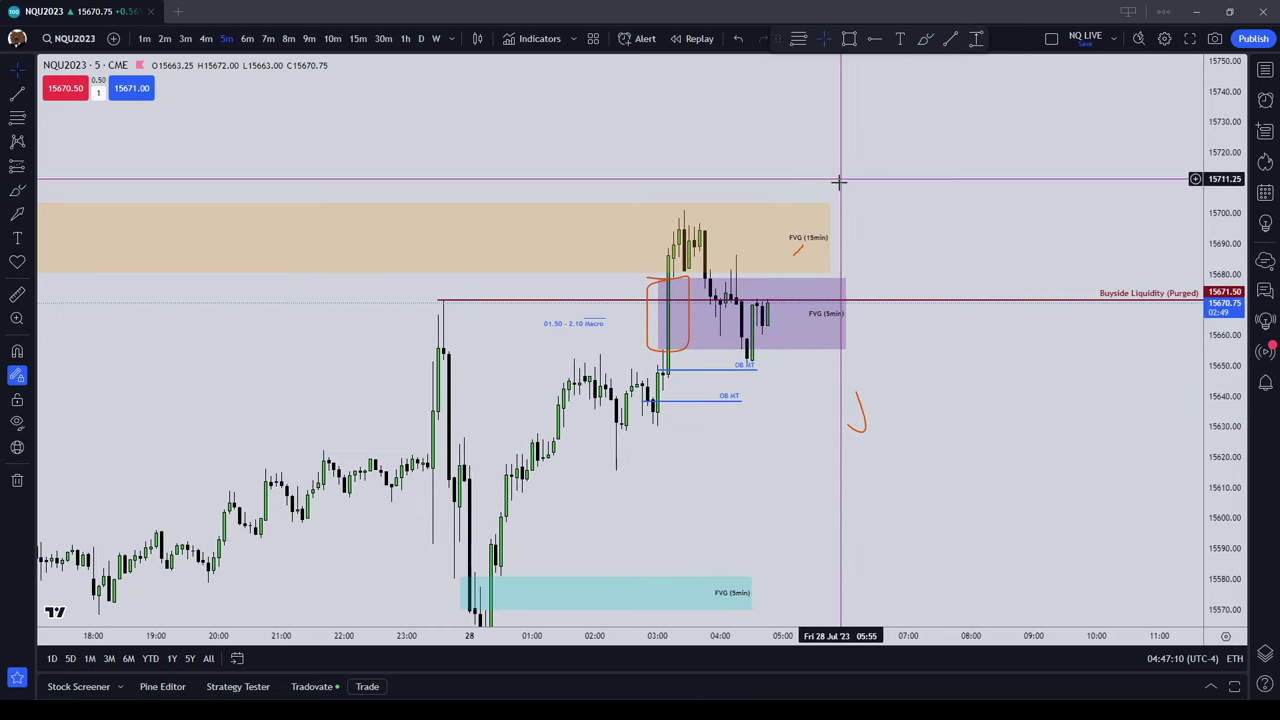
pyautogui.click(857, 414)
pyautogui.press('Delete')
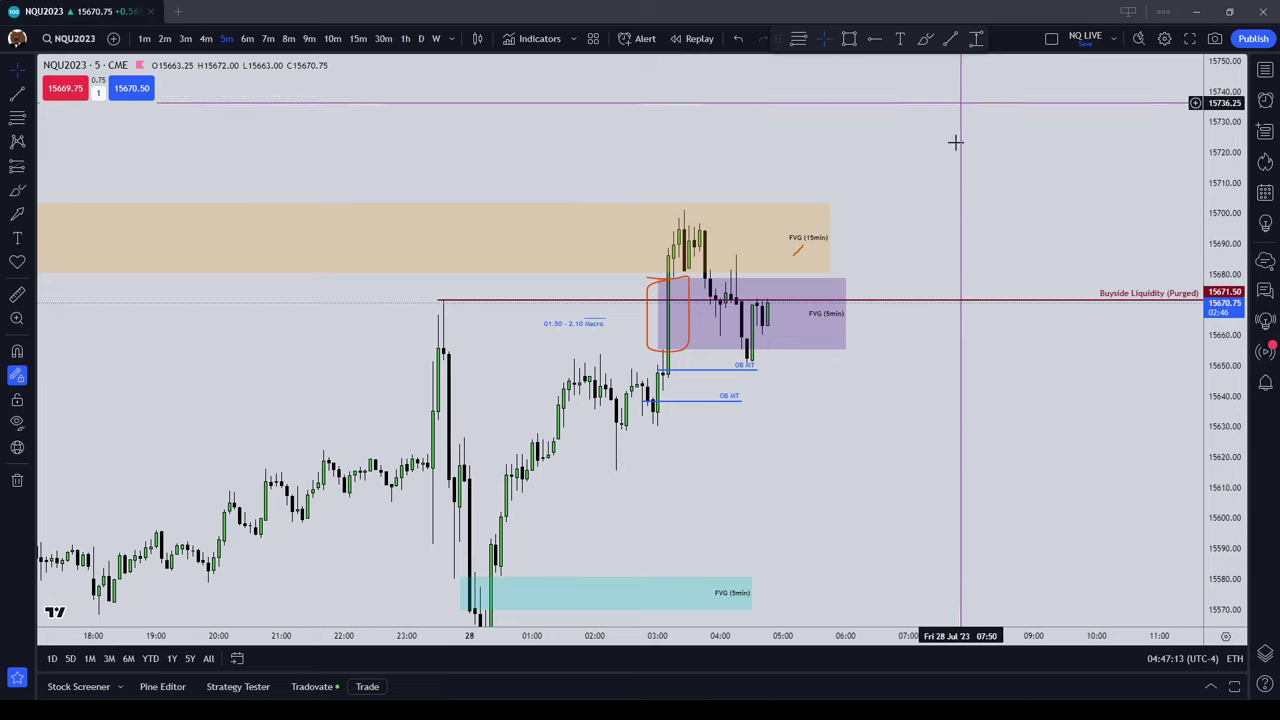
# - Delete the leftover brush tick near the FVG (15min) label and the brush outline around the 03:10 gap
pyautogui.click(799, 249)
pyautogui.click(978, 68)
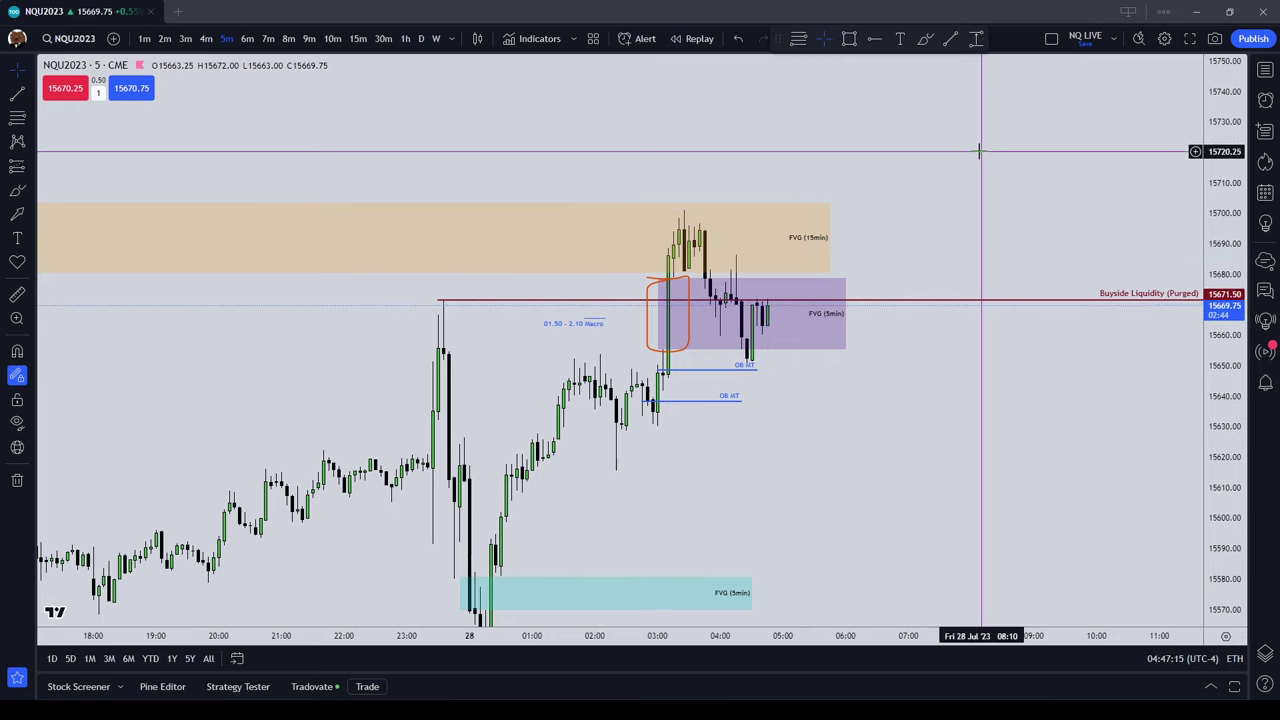
pyautogui.click(689, 286)
pyautogui.click(997, 70)
# - Circle the candle lows near 04:30, at about 15653 just below the purple FVG (5min) box, with the brush and delete the circle
pyautogui.moveTo(954, 214); pyautogui.dragTo(977, 169)
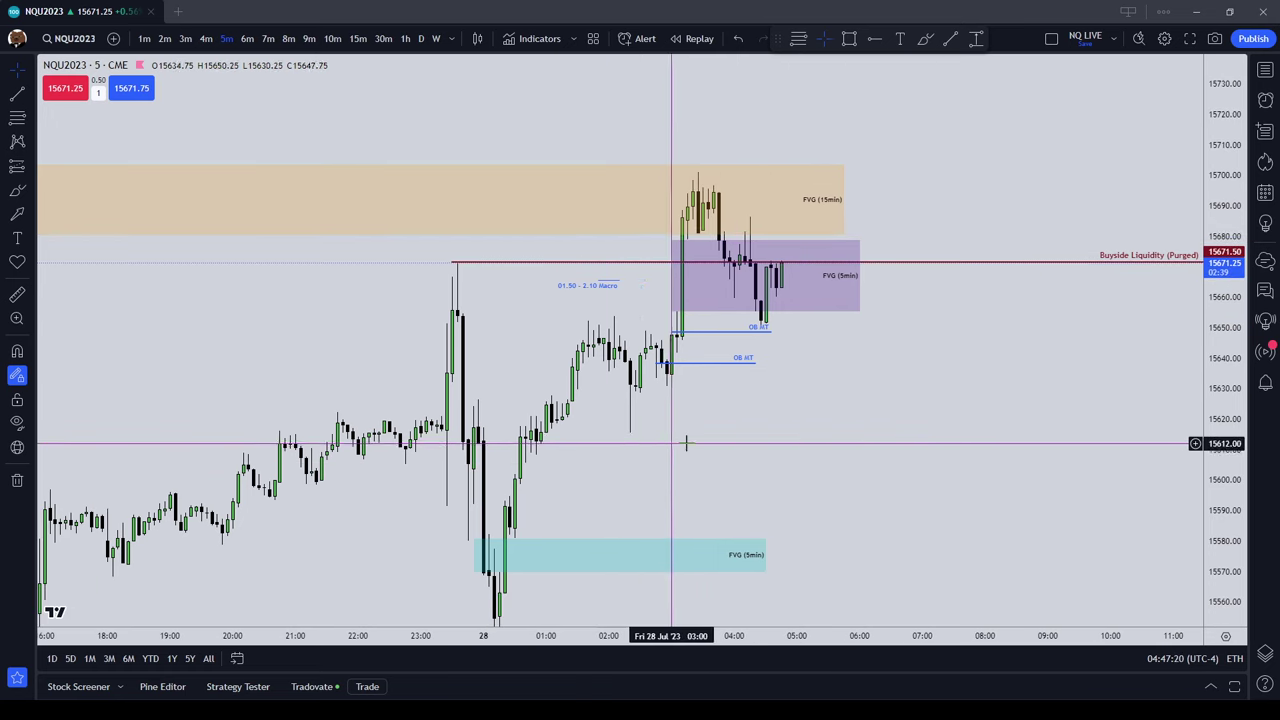
pyautogui.moveTo(803, 437); pyautogui.dragTo(829, 397)
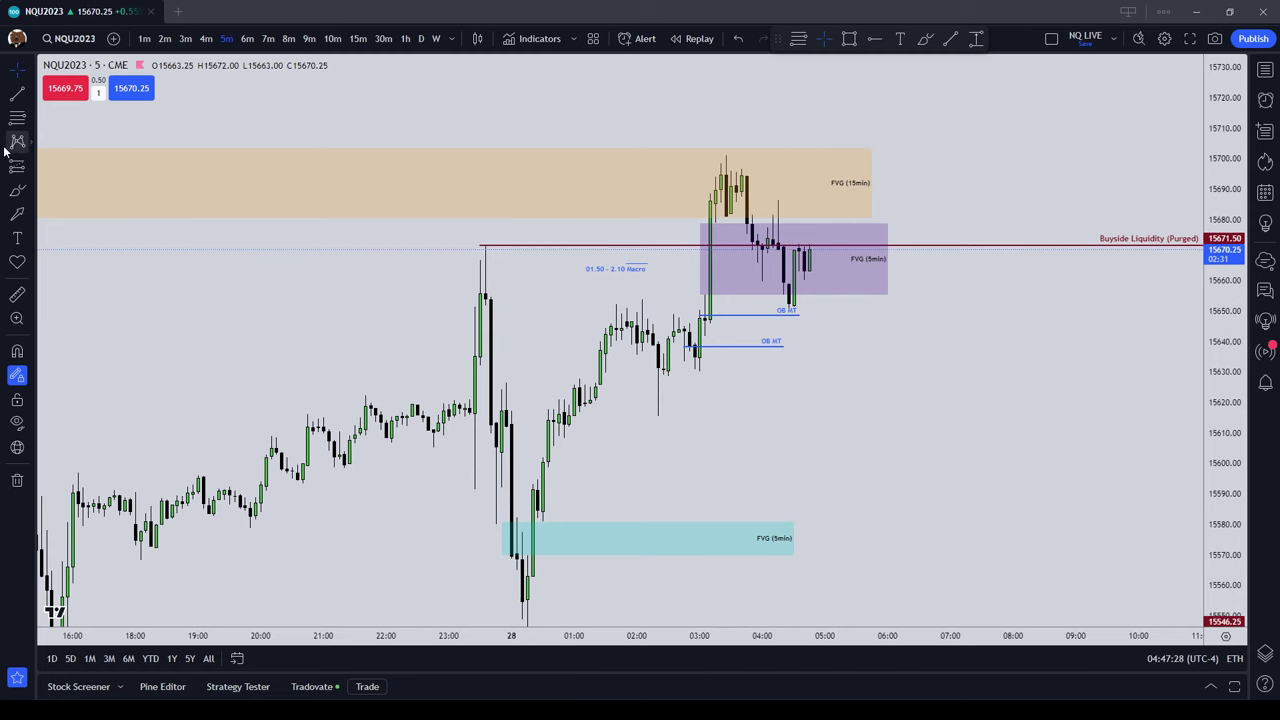
pyautogui.click(927, 39)
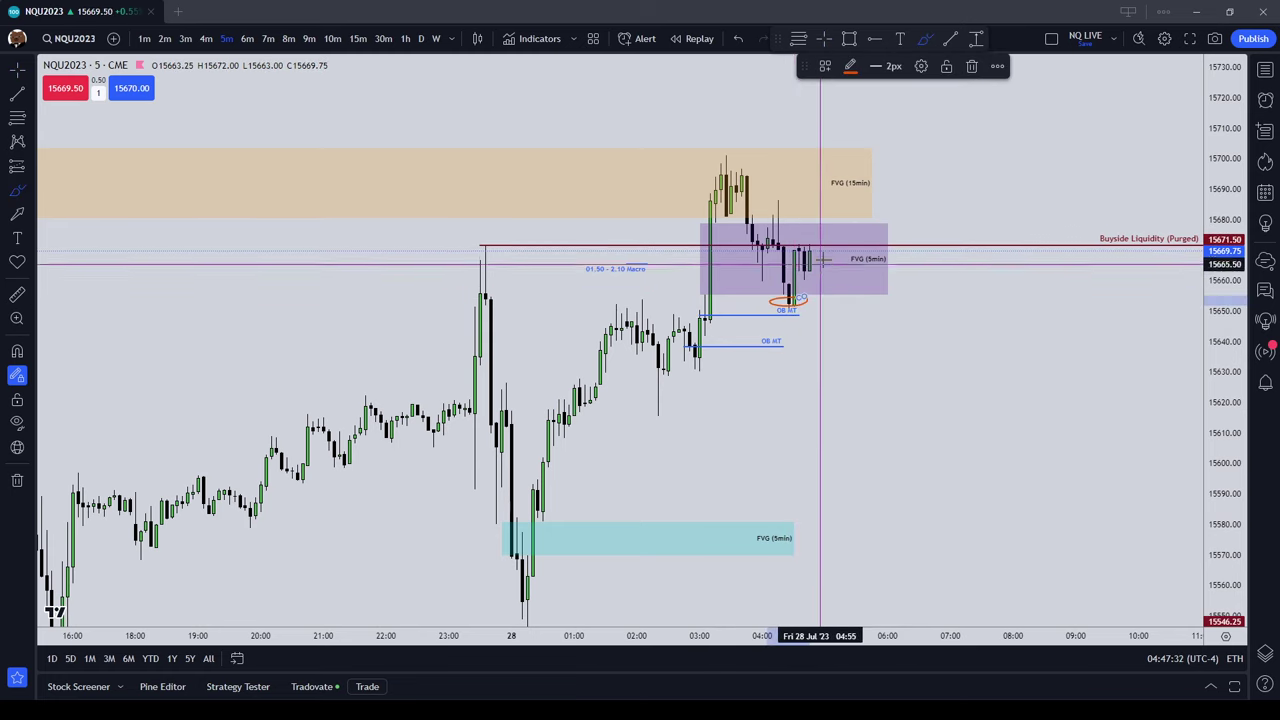
pyautogui.click(970, 67)
pyautogui.moveTo(920, 143); pyautogui.dragTo(911, 206)
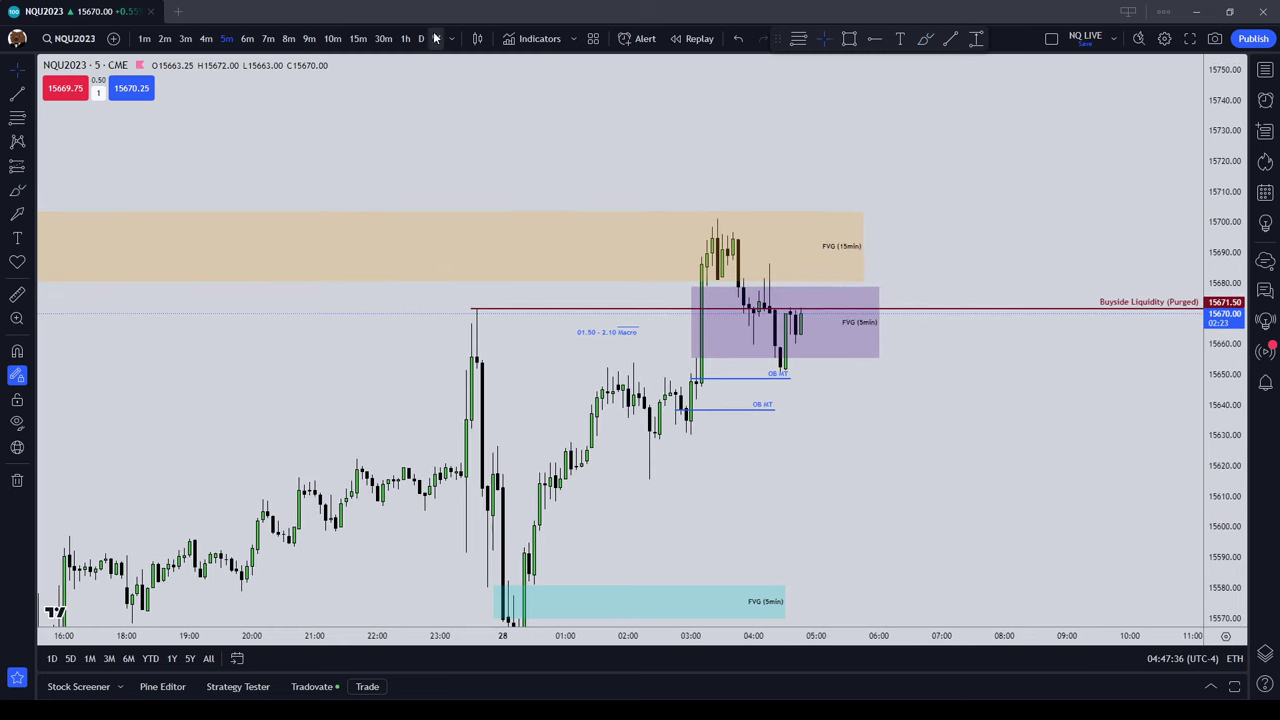
# - Switch the chart to the 15-minute interval, circle the area near 15680 at the orange box's lower edge with the brush, and delete the circle
pyautogui.click(358, 39)
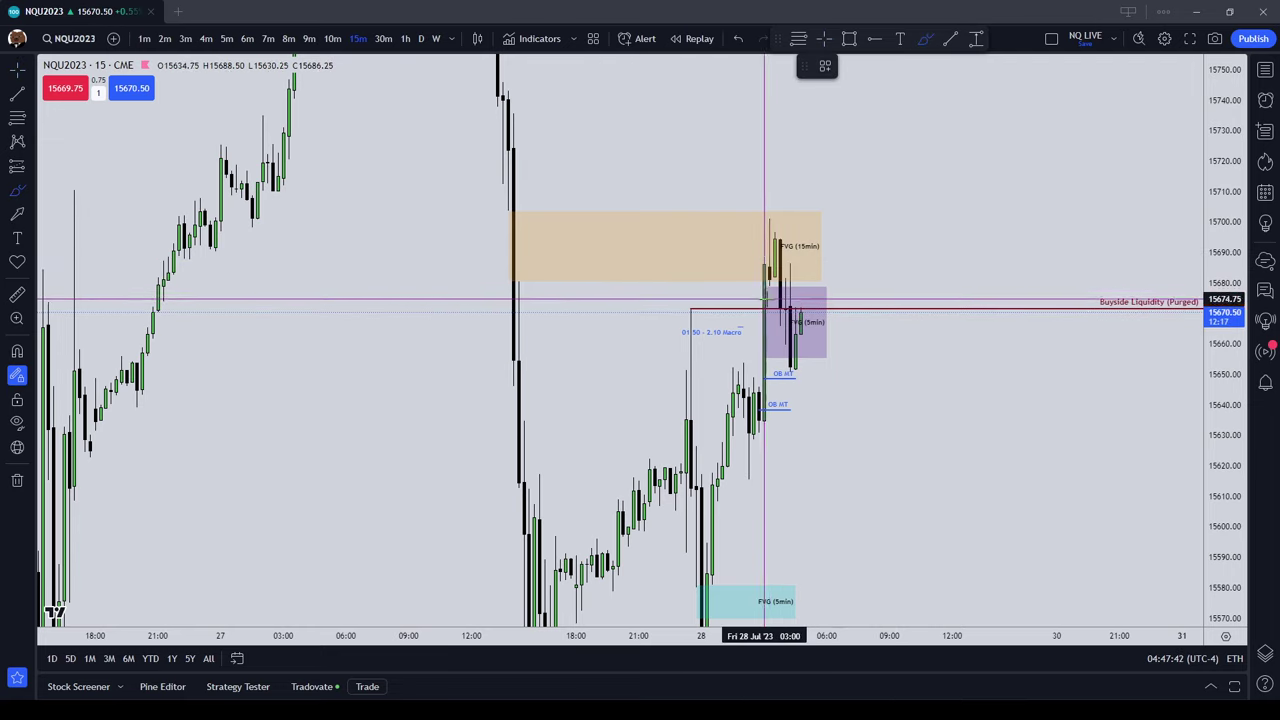
pyautogui.moveTo(785, 271); pyautogui.dragTo(796, 274)
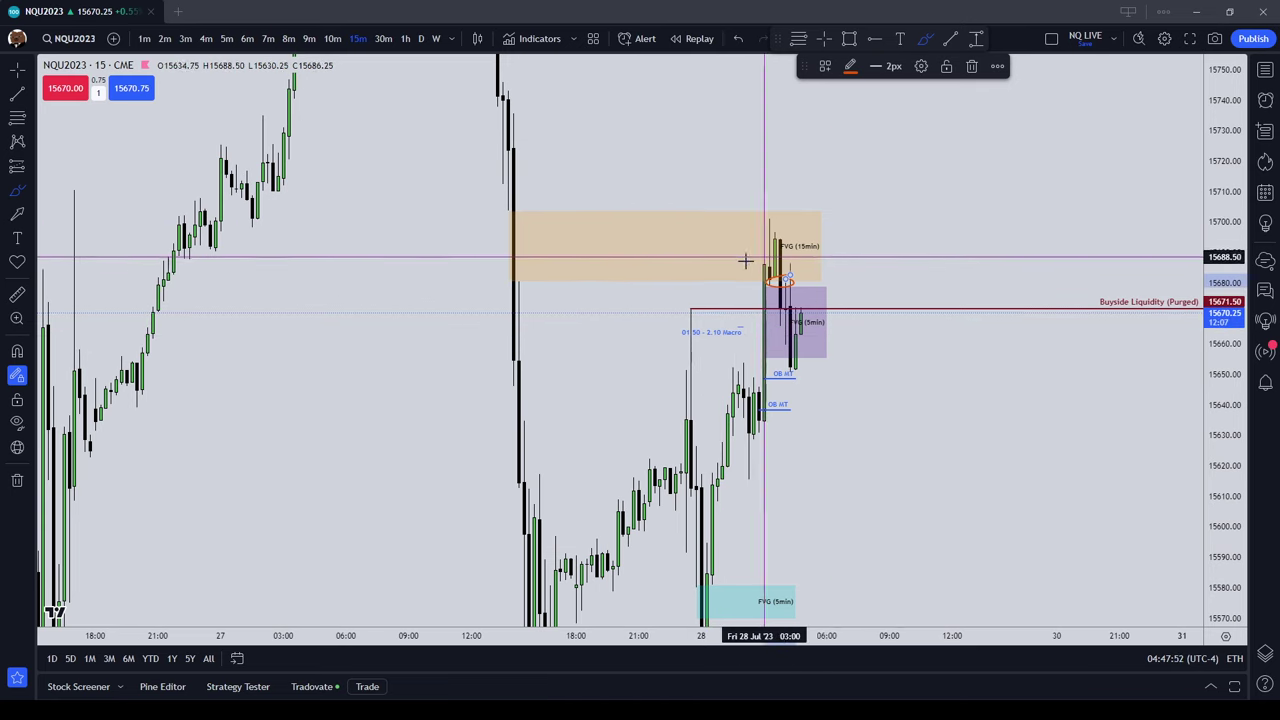
pyautogui.click(790, 276)
pyautogui.click(785, 279)
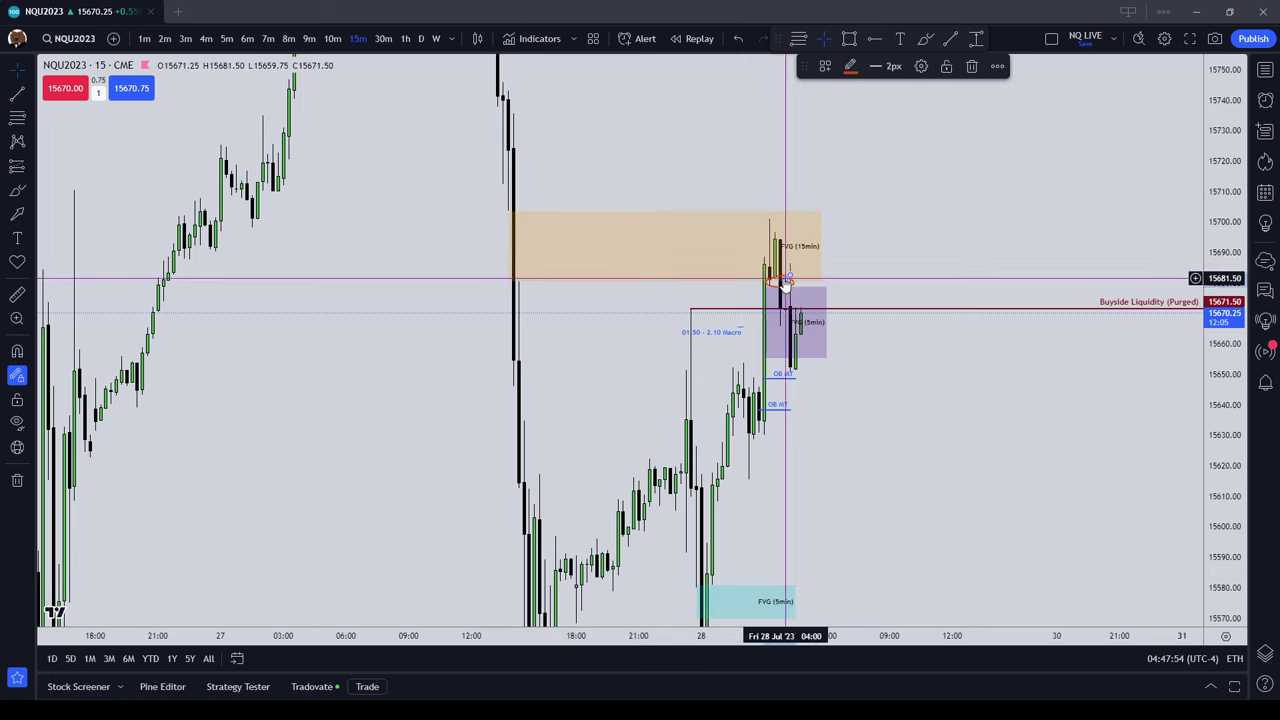
pyautogui.click(971, 66)
pyautogui.moveTo(894, 334); pyautogui.dragTo(896, 332)
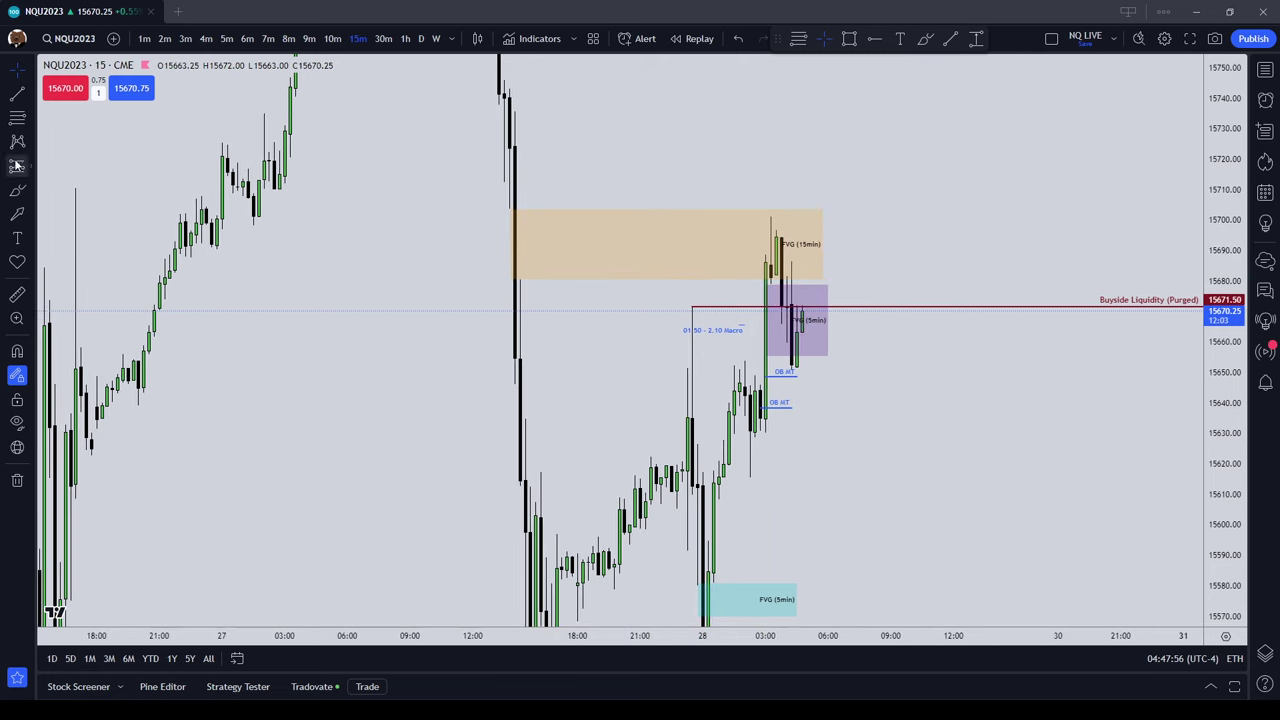
# - Brush a rising zigzag arrow from about 15671 to 15719, and short lines at the orange box's 27 Jul edges, about 15703 and 15681
pyautogui.click(925, 39)
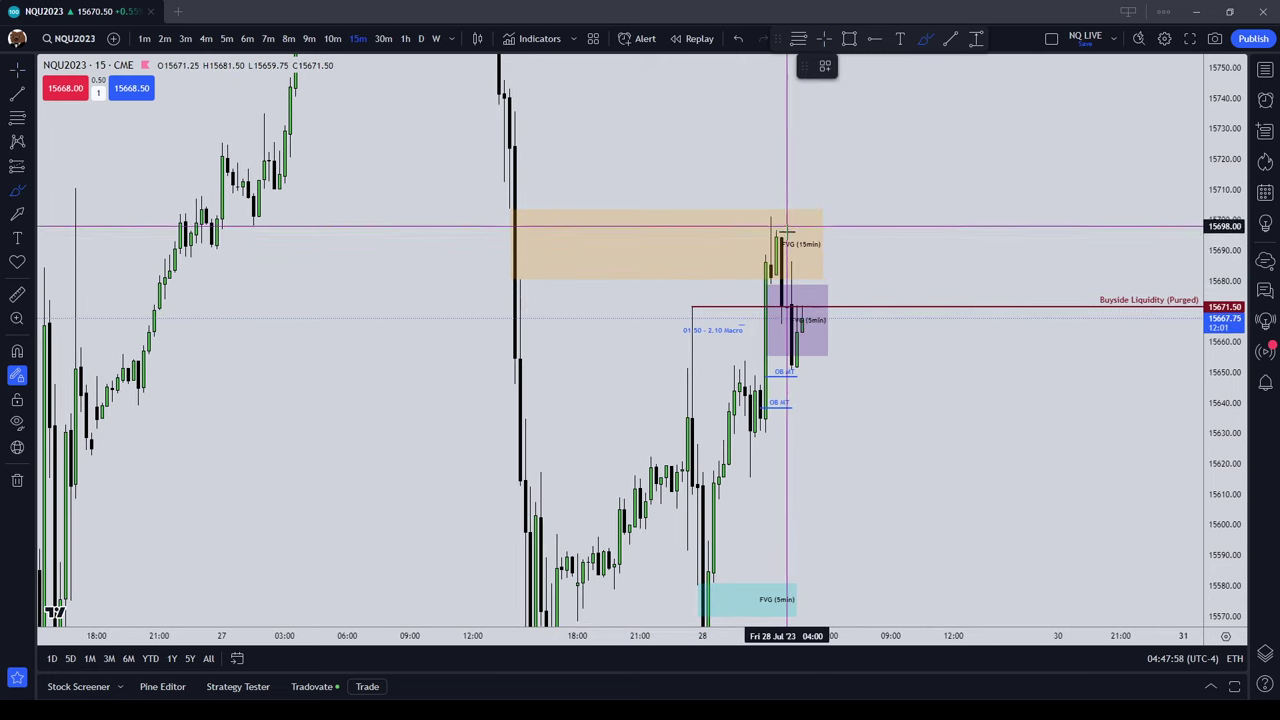
pyautogui.moveTo(793, 308)
pyautogui.mouseDown()
pyautogui.moveTo(820, 205)
pyautogui.moveTo(846, 222)
pyautogui.moveTo(868, 163)
pyautogui.moveTo(880, 177)
pyautogui.mouseUp()
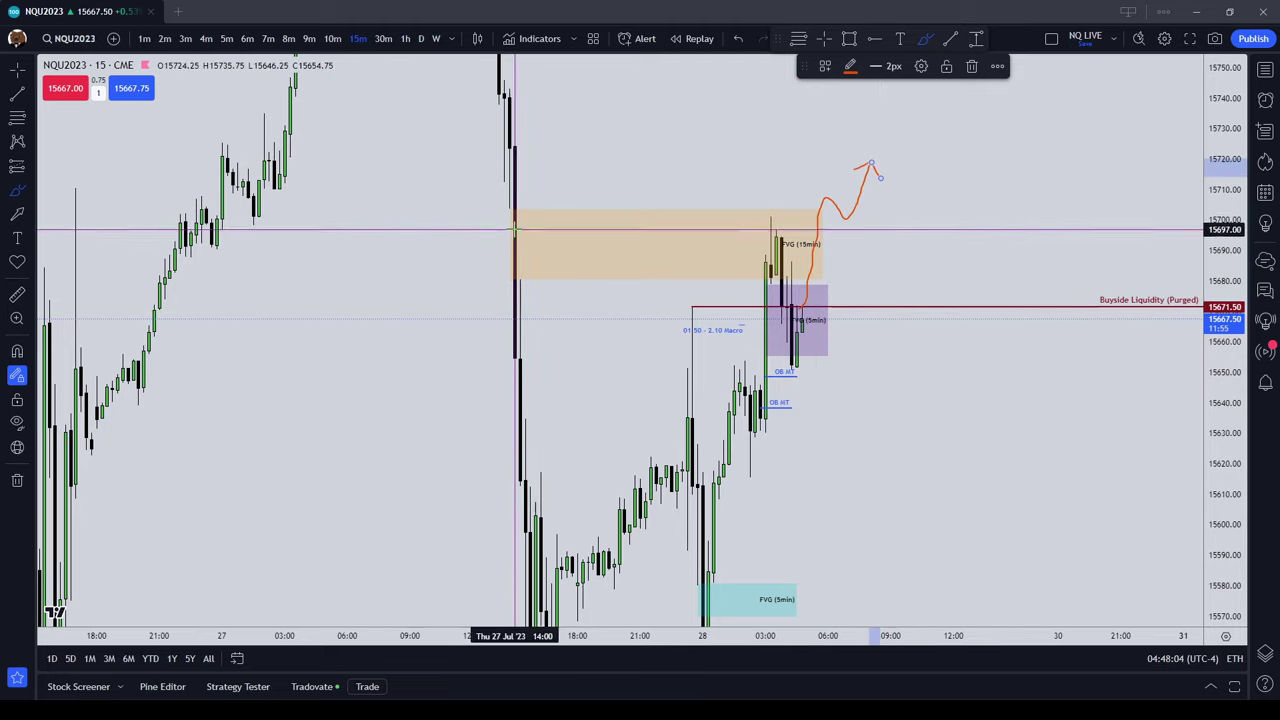
pyautogui.moveTo(520, 208); pyautogui.dragTo(530, 208)
pyautogui.moveTo(512, 279); pyautogui.dragTo(532, 279)
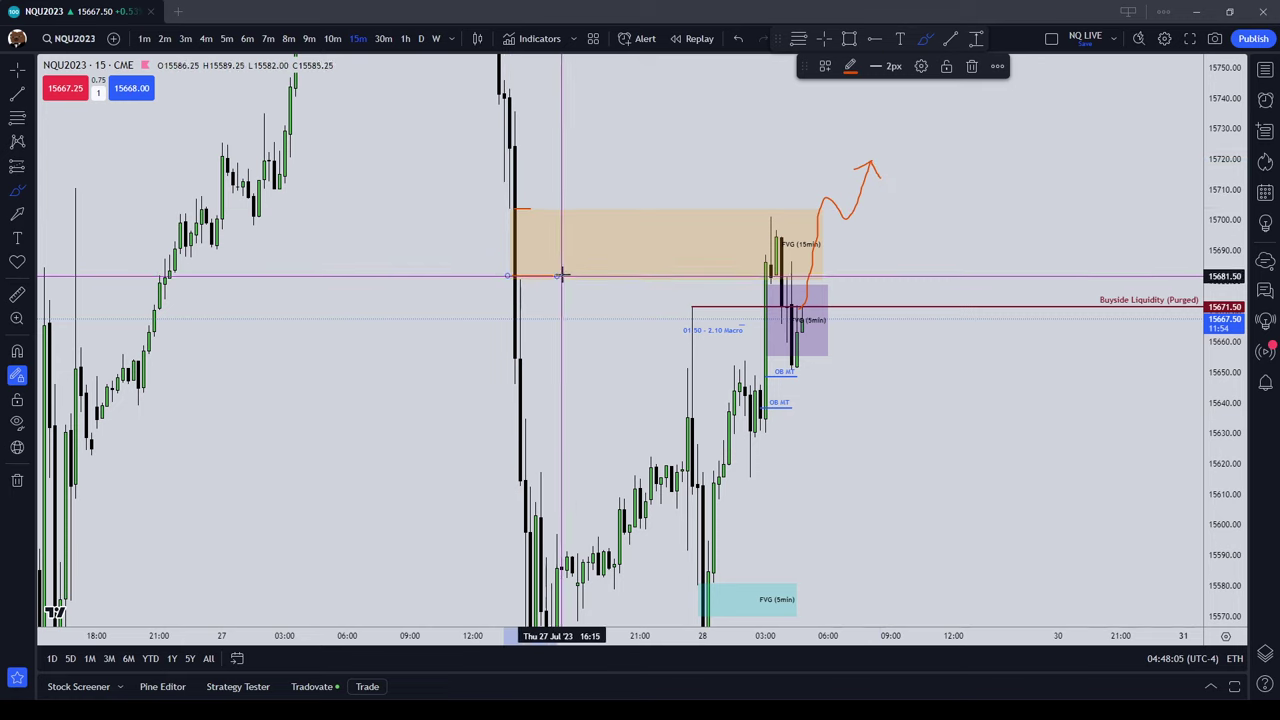
# - Delete the two short brush lines at the orange box's edges and all strokes of the rising zigzag arrow
pyautogui.click(971, 66)
pyautogui.click(528, 210)
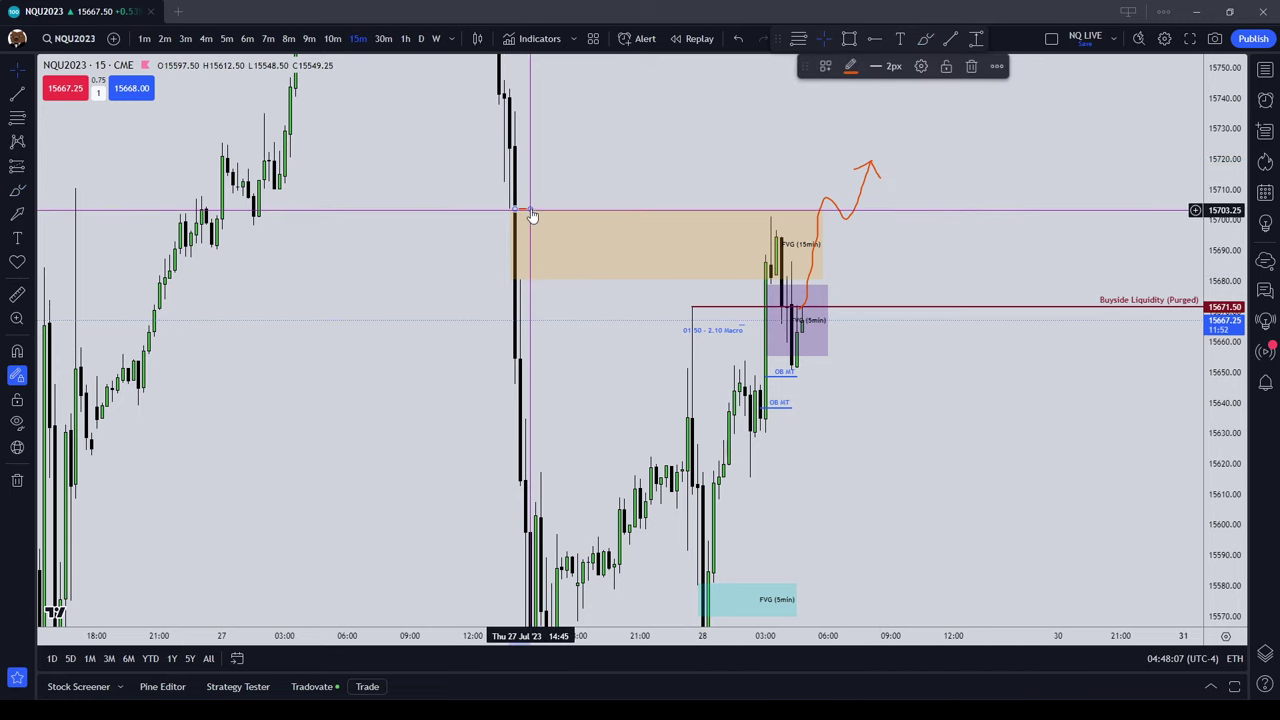
pyautogui.click(971, 46)
pyautogui.click(862, 170)
pyautogui.click(971, 68)
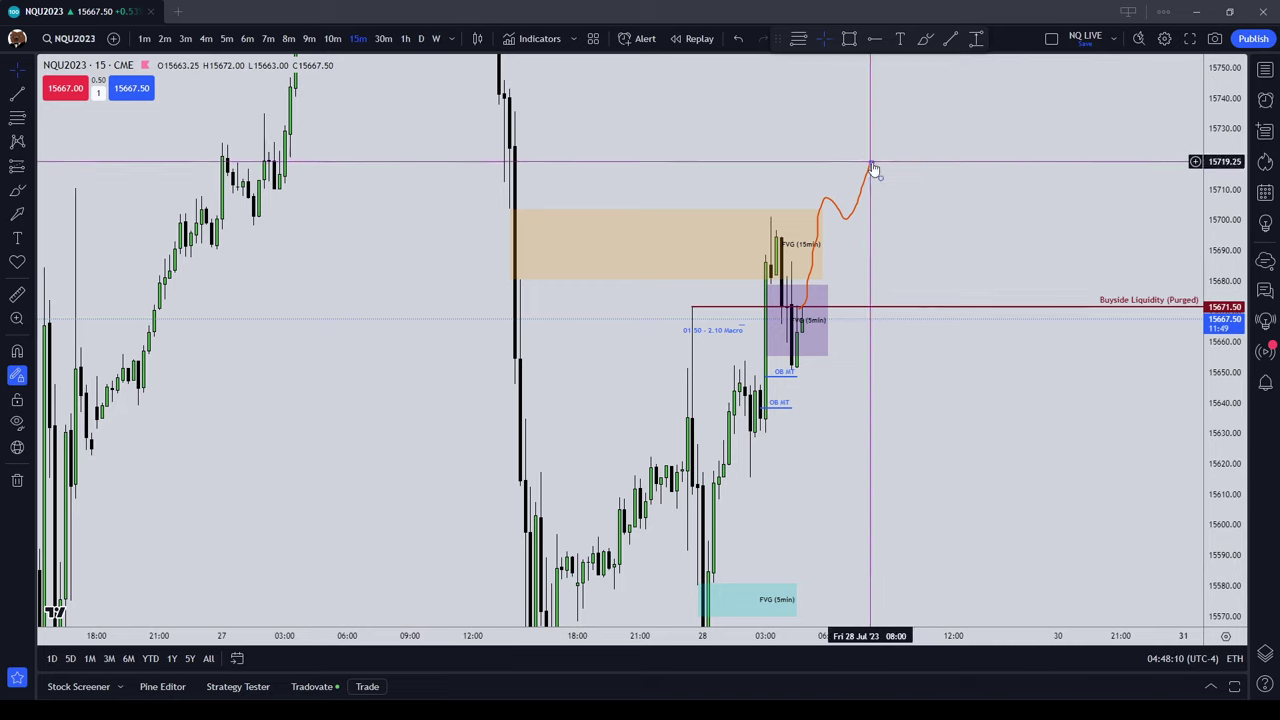
pyautogui.click(869, 164)
pyautogui.click(971, 66)
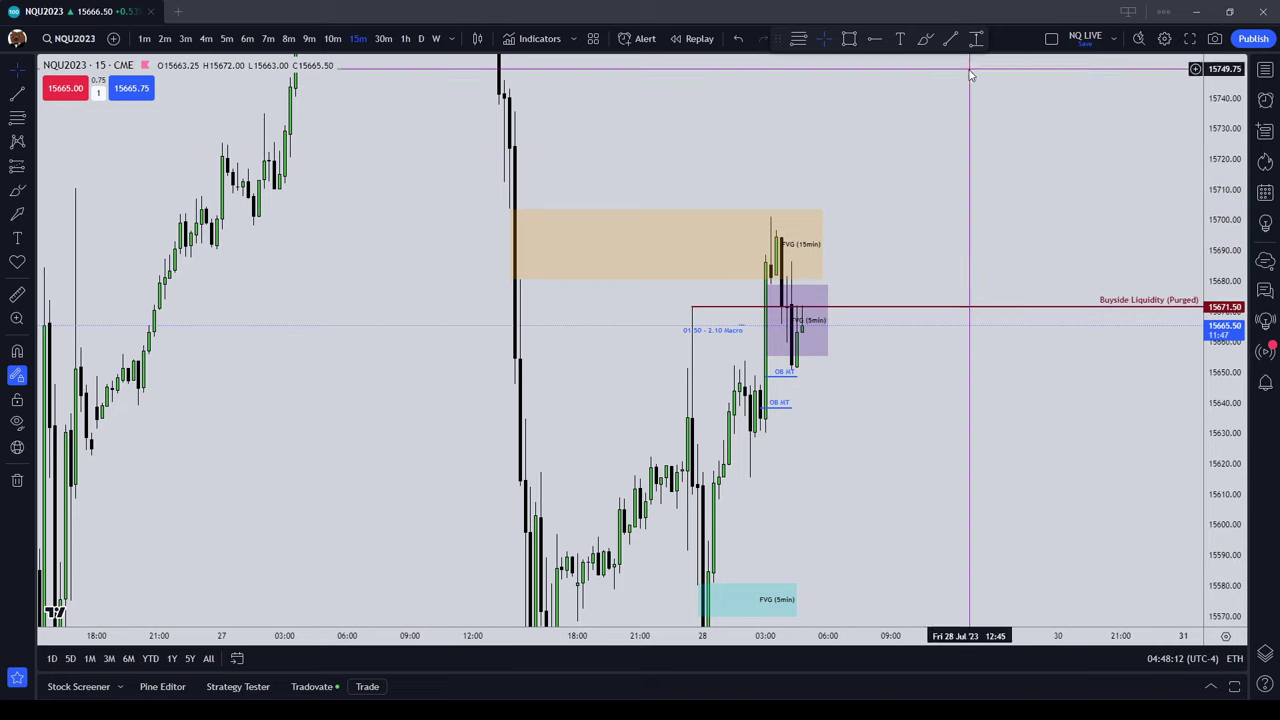
# - Return the chart to the 5-minute interval
pyautogui.scroll(1, 818, 335)
pyautogui.scroll(1, 818, 335)
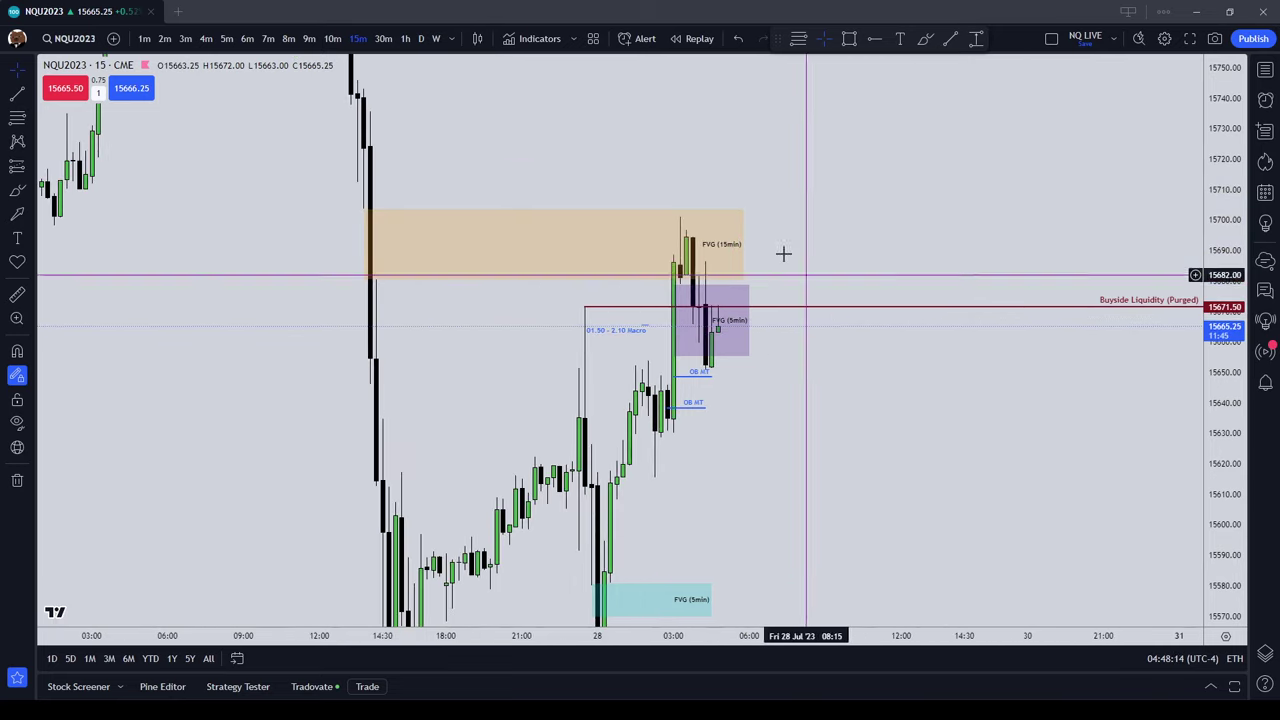
pyautogui.click(226, 38)
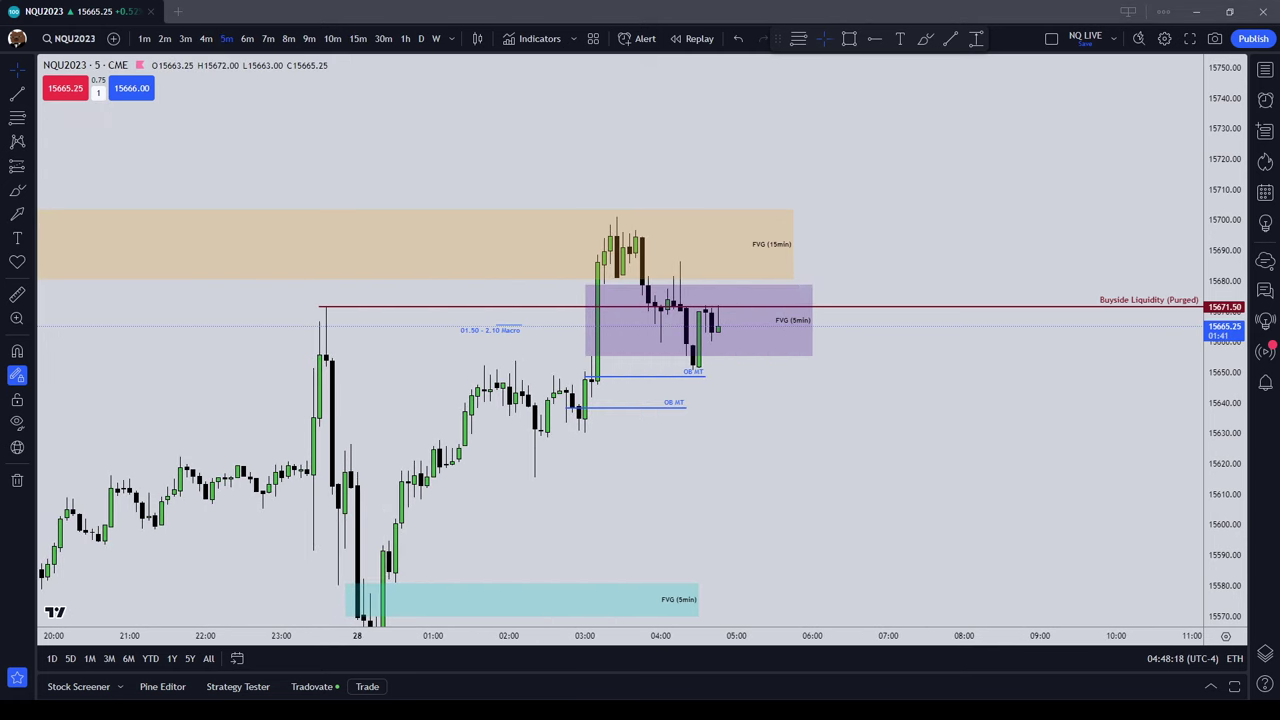
# - Examine the 5-minute price action from 27 to 28 Jul around the FVG boxes, OB MT lines and the Buyside and Sellside Liquidity levels
pyautogui.moveTo(876, 435); pyautogui.dragTo(948, 437)
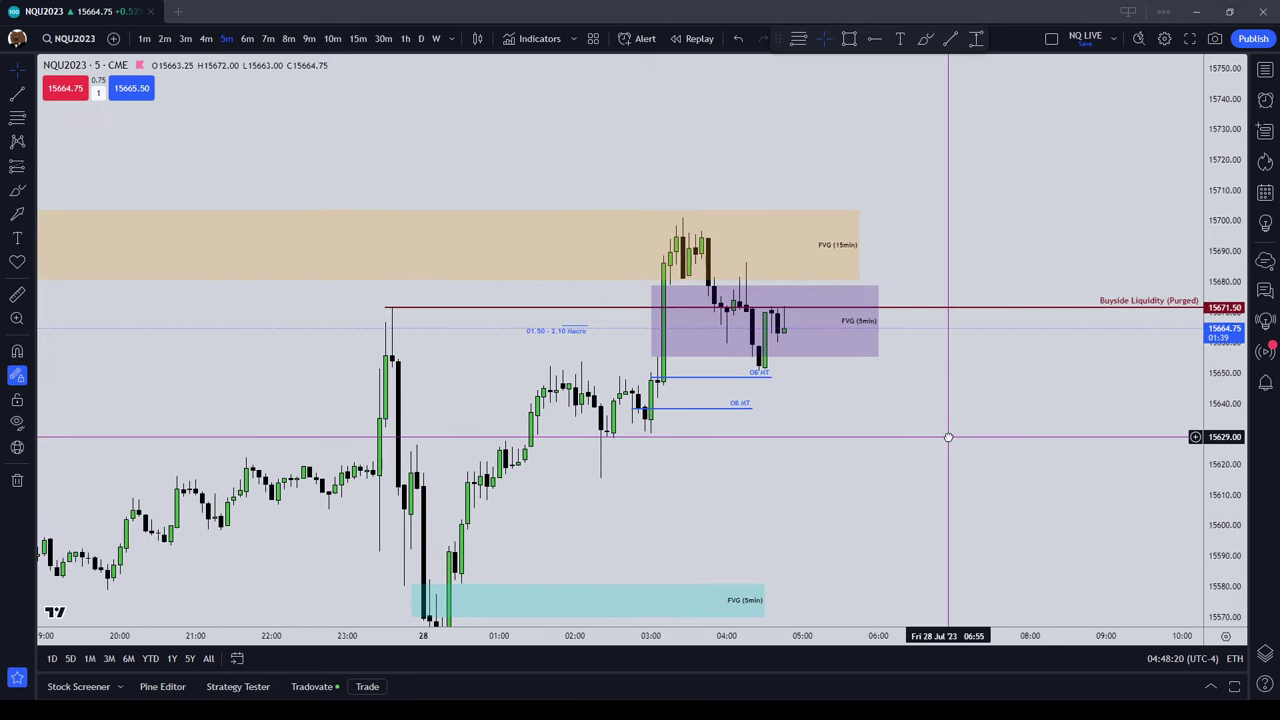
pyautogui.moveTo(765, 536); pyautogui.dragTo(766, 525)
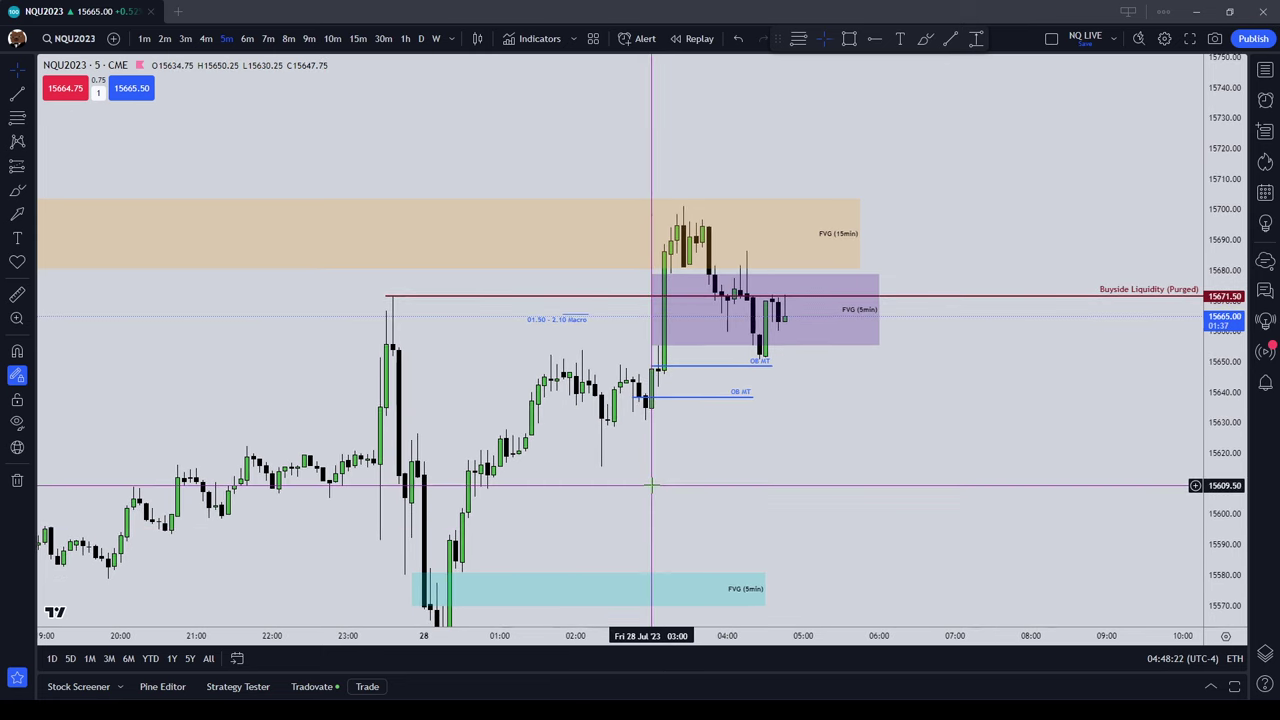
pyautogui.moveTo(863, 494); pyautogui.dragTo(831, 466)
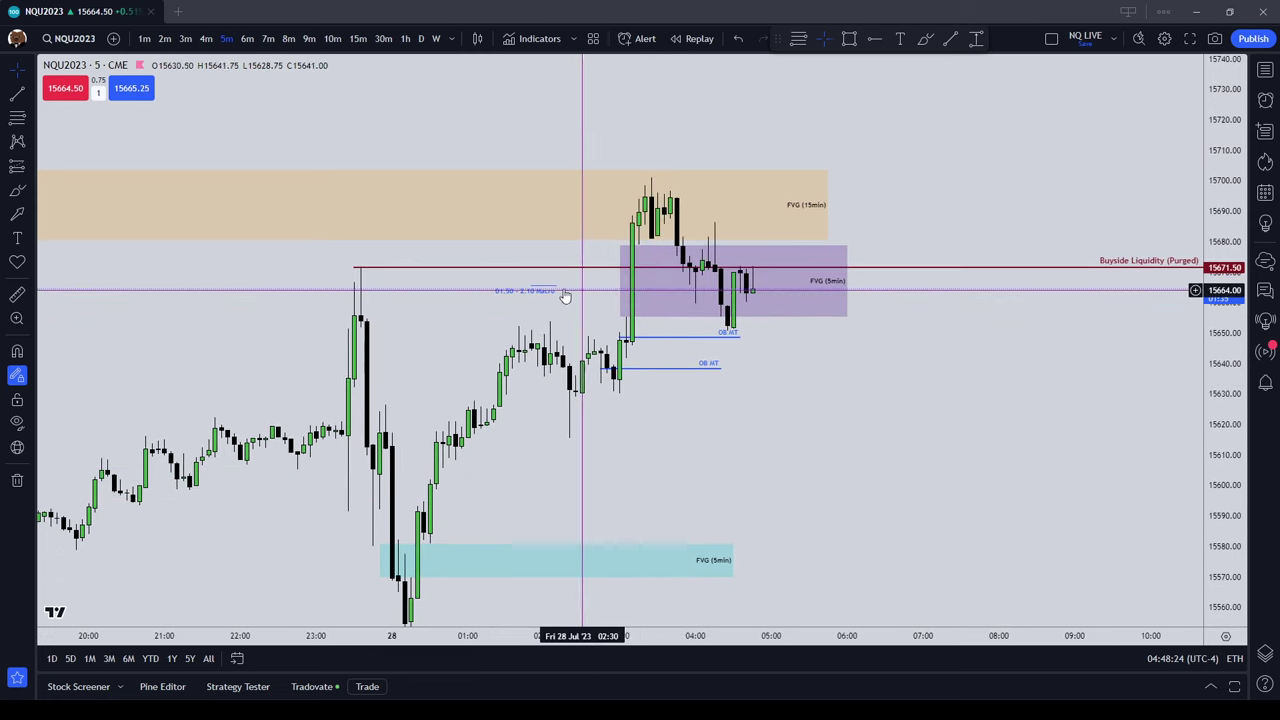
pyautogui.moveTo(883, 424); pyautogui.dragTo(893, 354)
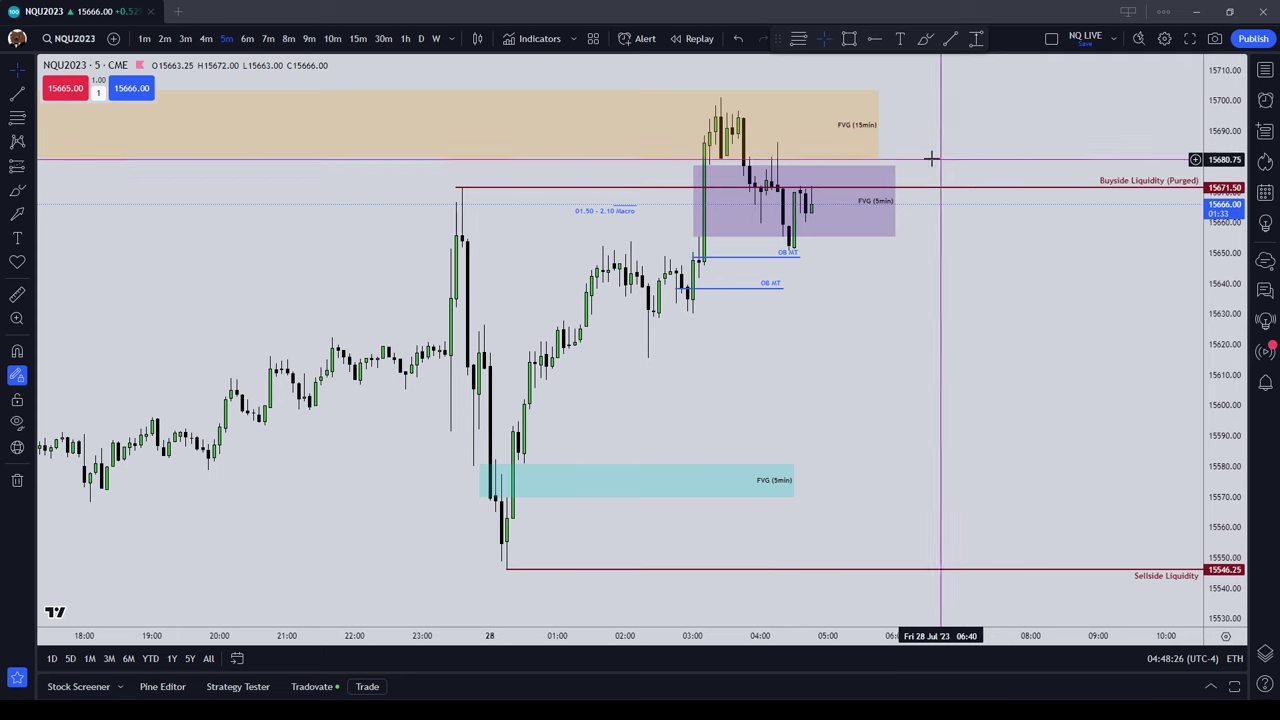
pyautogui.scroll(2, 910, 130)
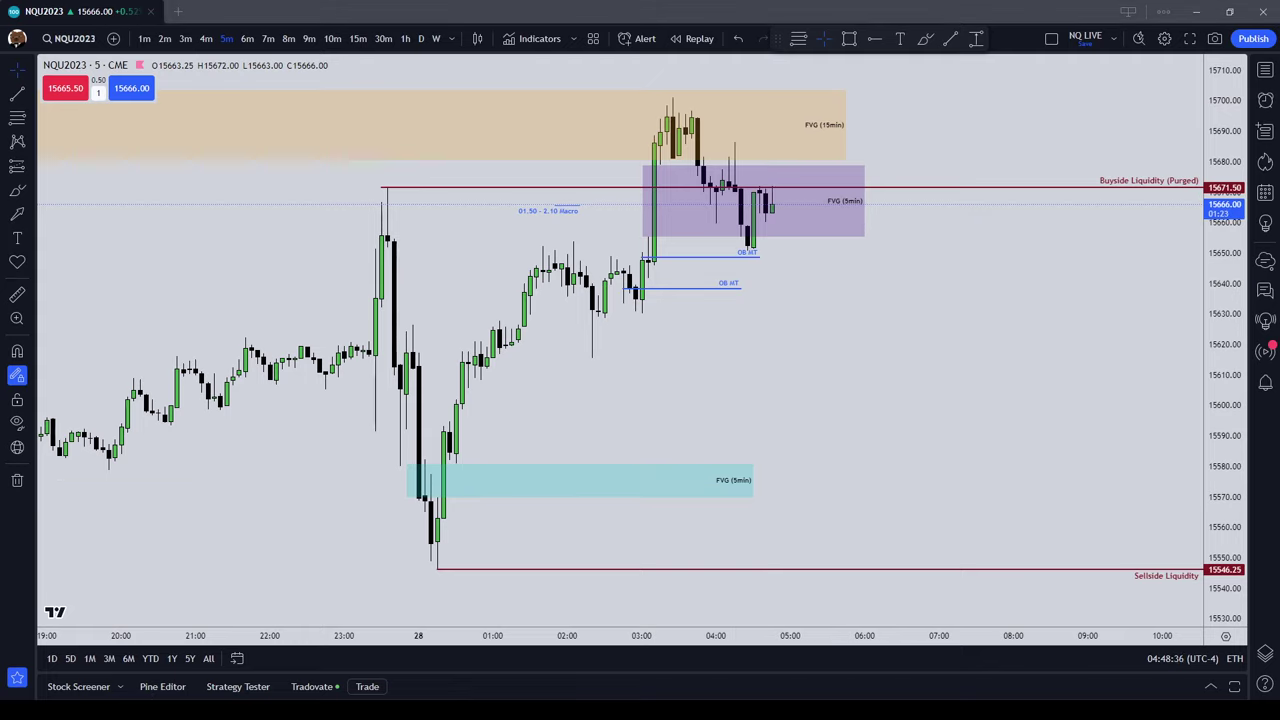
pyautogui.scroll(-2, 979, 414)
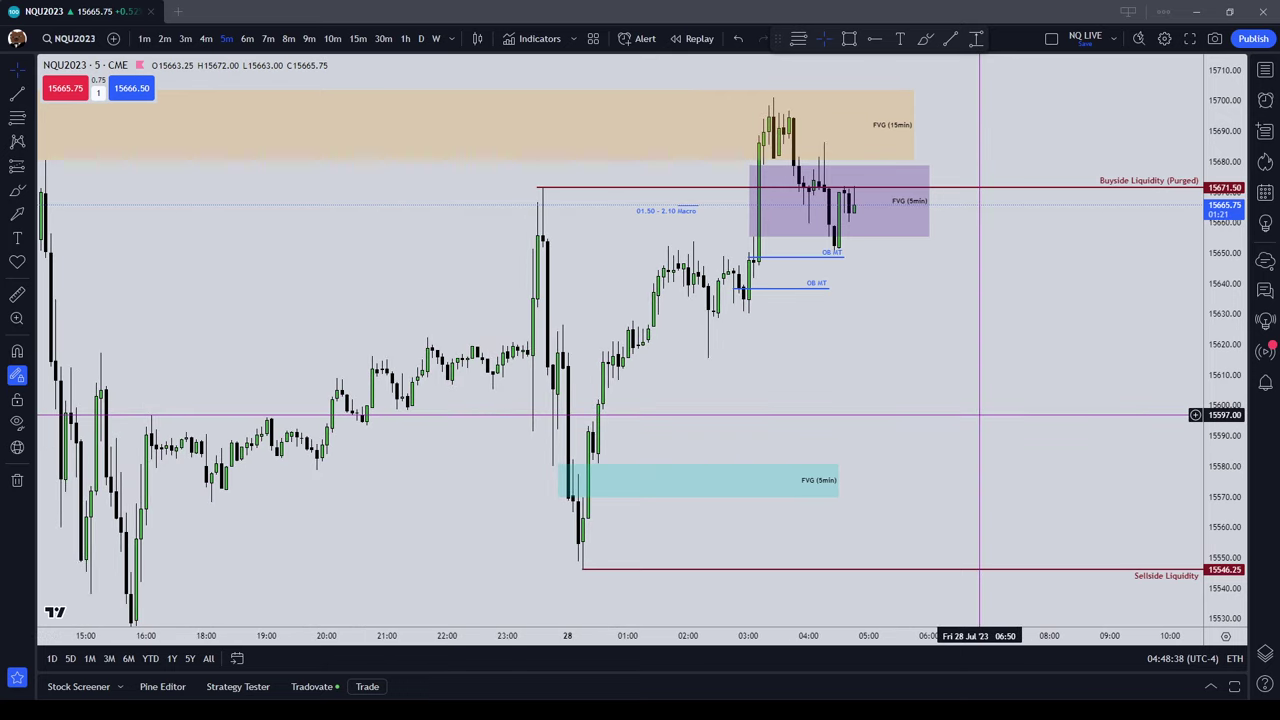
pyautogui.scroll(-3, 979, 414)
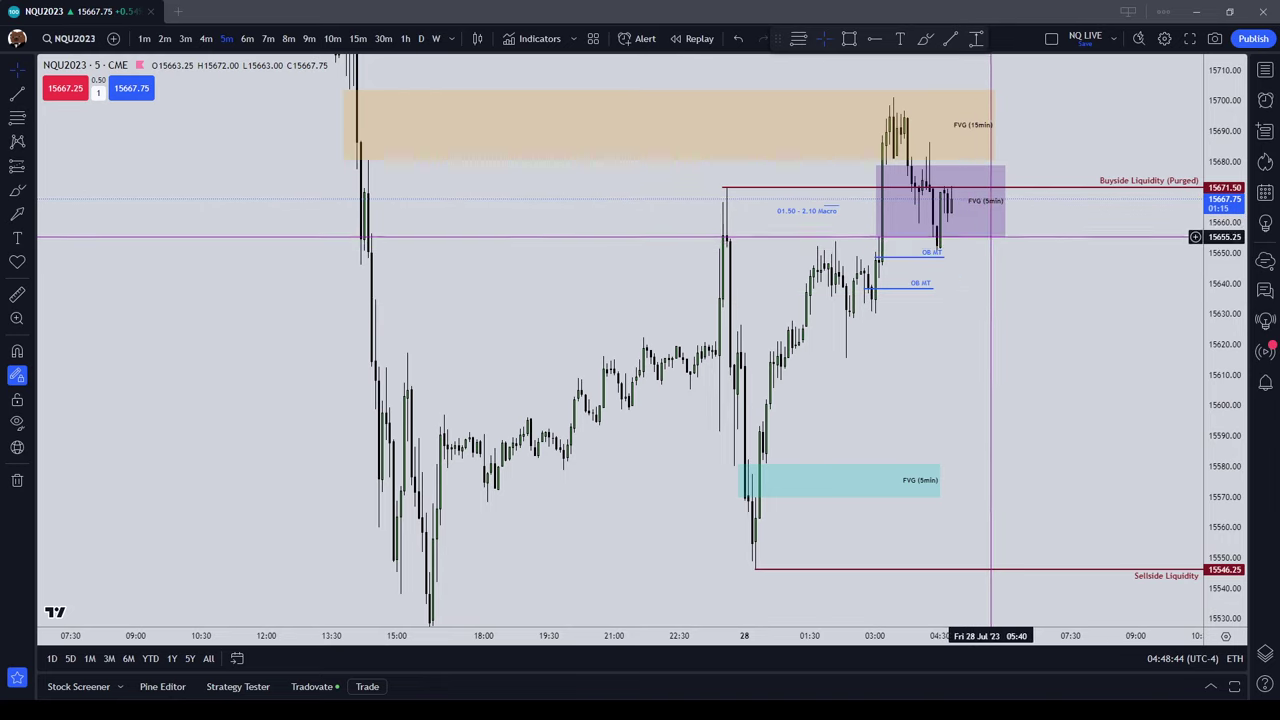
pyautogui.scroll(2, 985, 238)
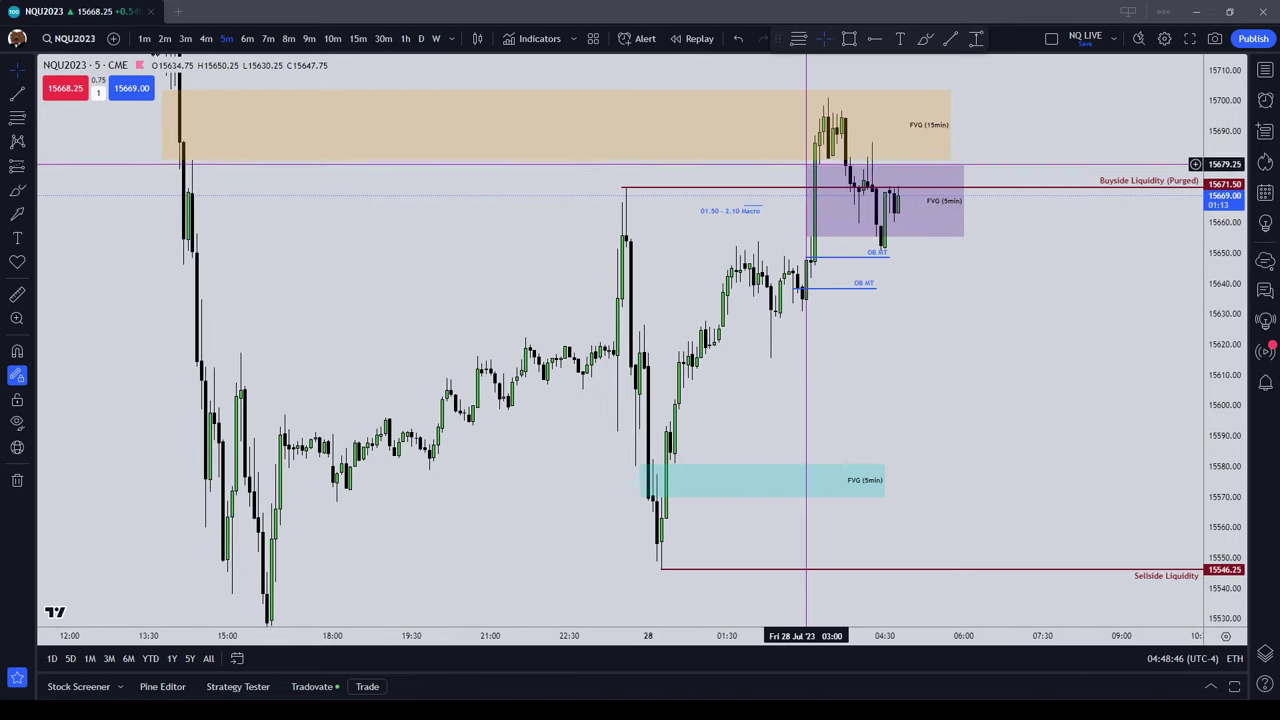